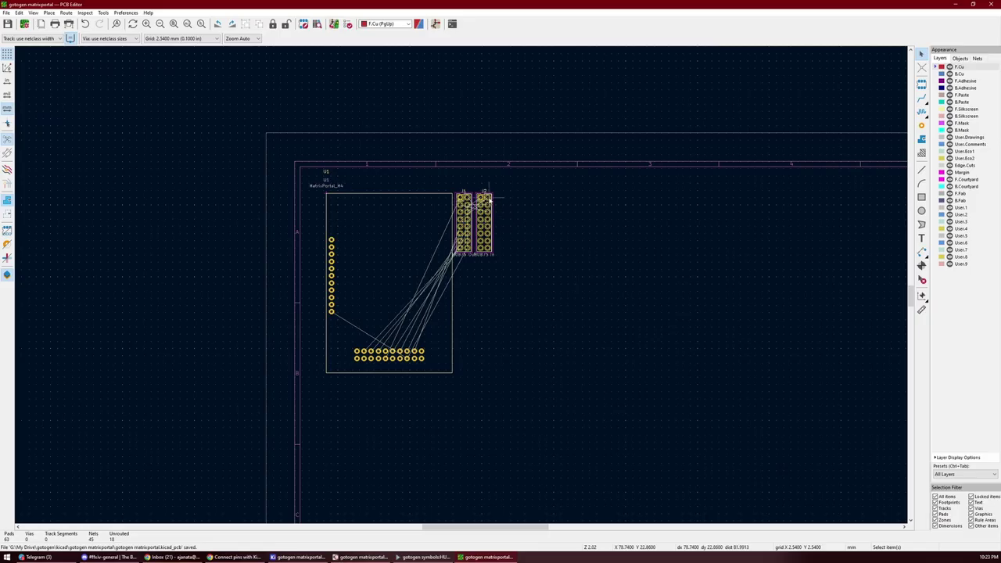
# - Drag the J2 header far to the right of the board
pyautogui.click(488, 195)
pyautogui.moveTo(488, 195); pyautogui.dragTo(683, 195)
pyautogui.click(485, 191)
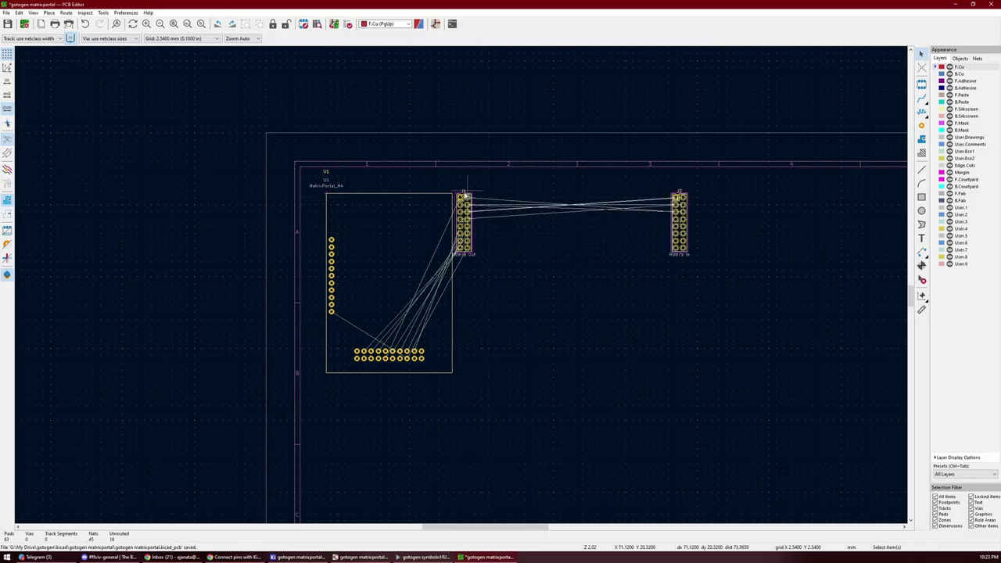
# - Place J1 horizontally inside U1's outline, rotated to face the opposite direction
pyautogui.moveTo(463, 198); pyautogui.dragTo(388, 262)
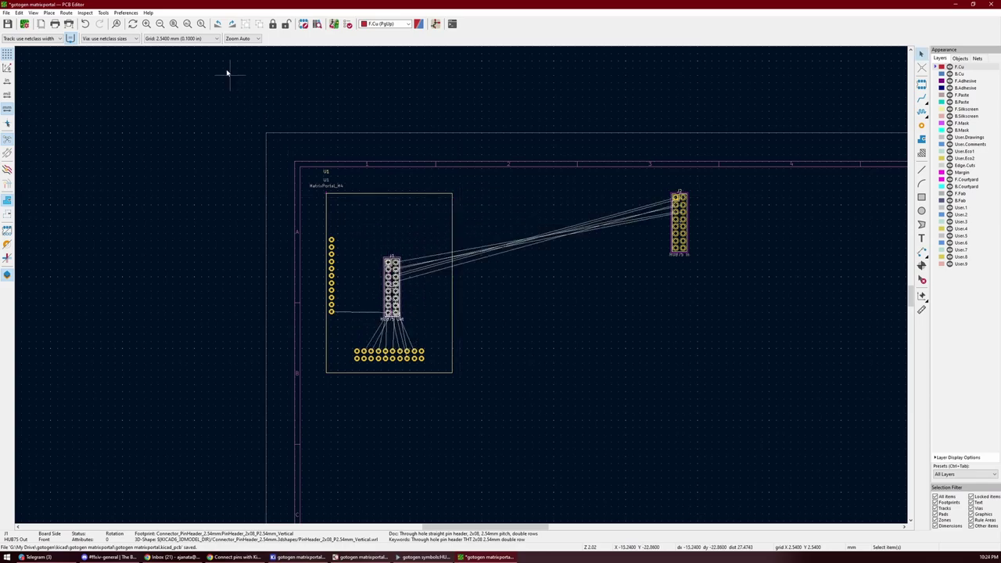
pyautogui.click(220, 24)
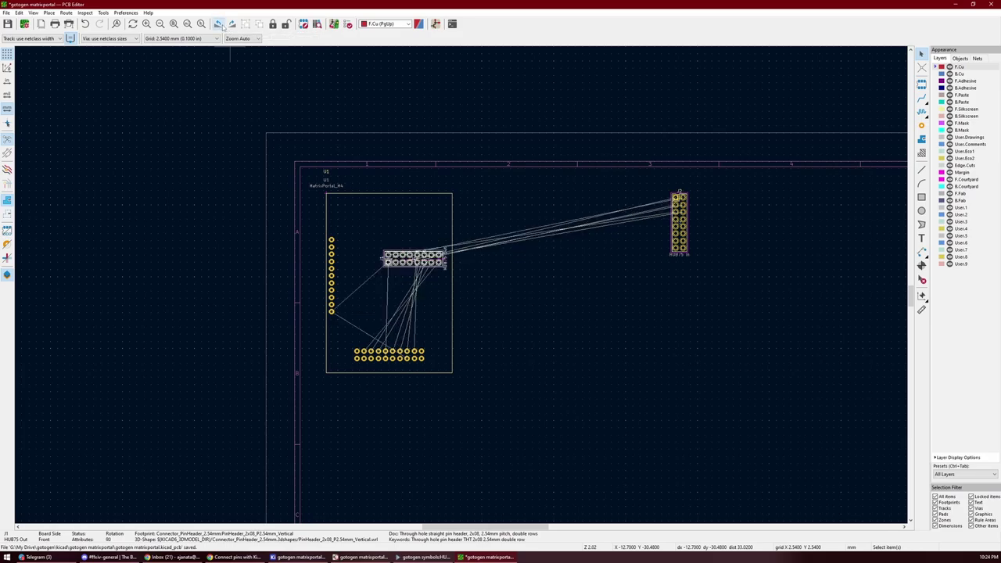
pyautogui.click(220, 24)
pyautogui.click(220, 24)
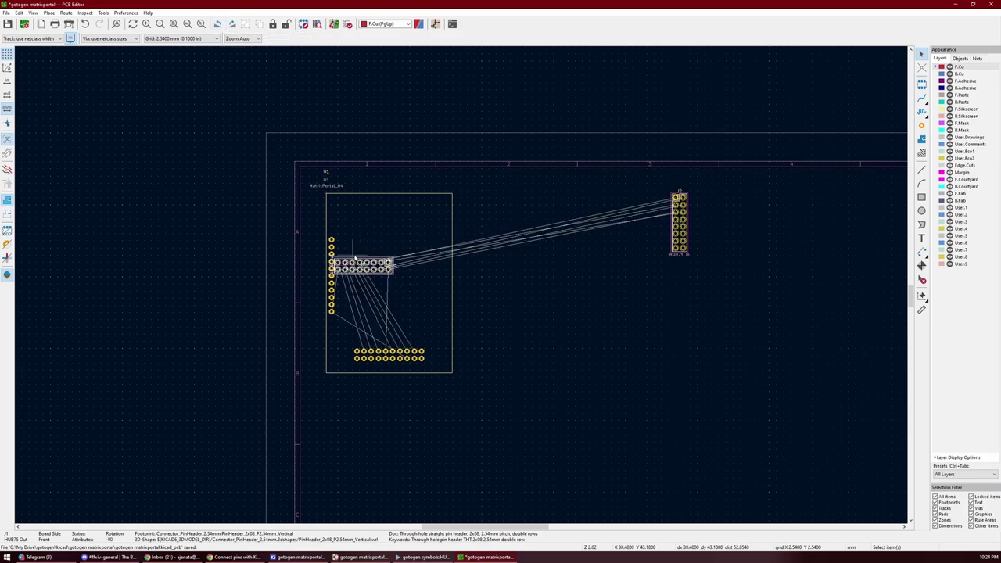
pyautogui.press('m')
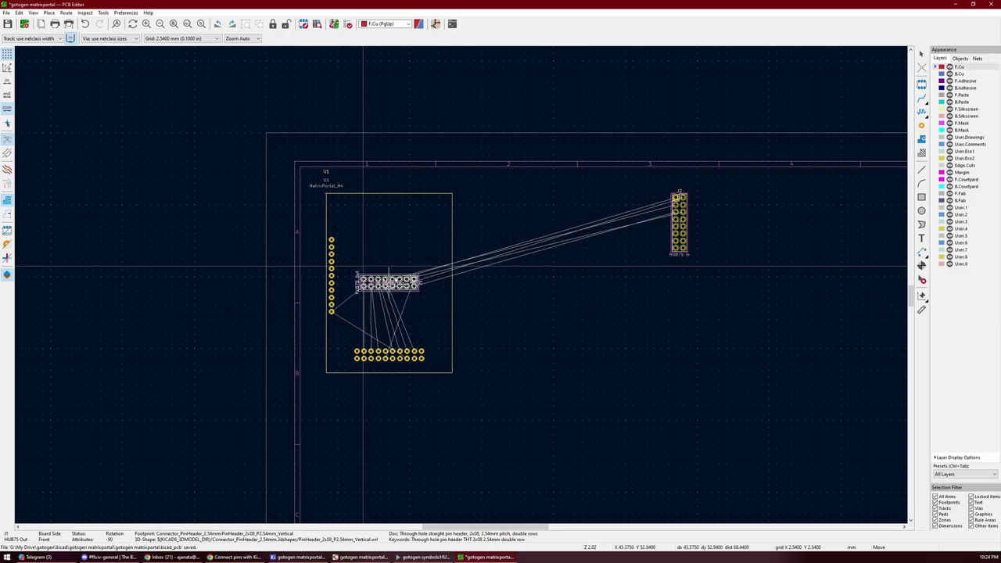
pyautogui.click(363, 269)
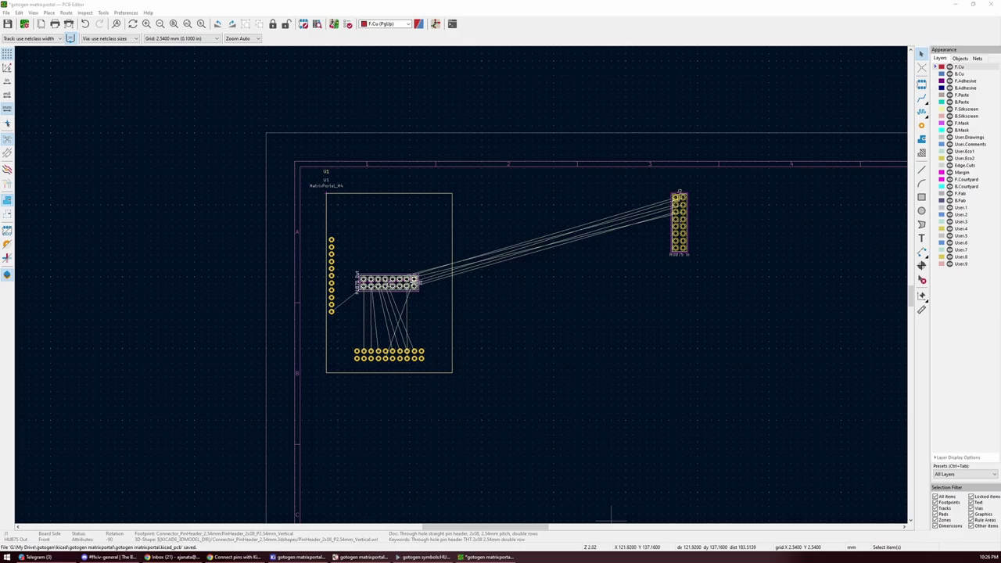
# - Show the context menu for the J1 header lying inside U1
pyautogui.rightClick(403, 277)
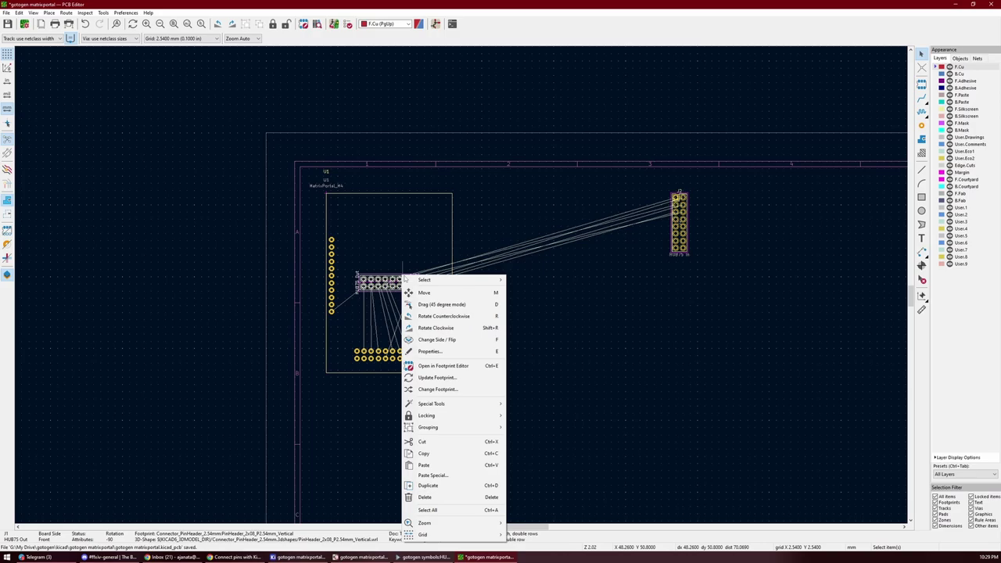
# - Rotate the J1 header so it stands vertically inside U1
pyautogui.click(220, 25)
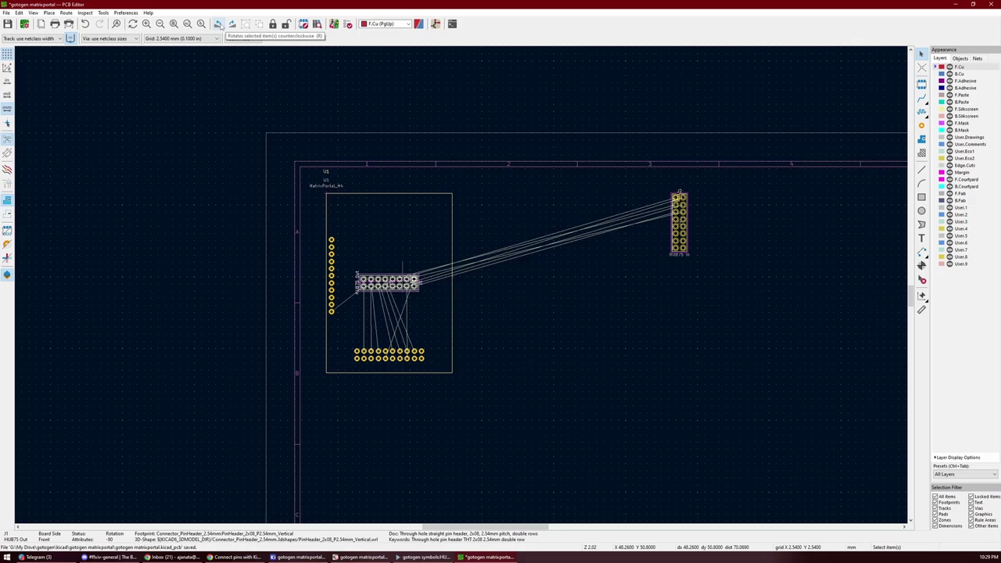
pyautogui.press('r')
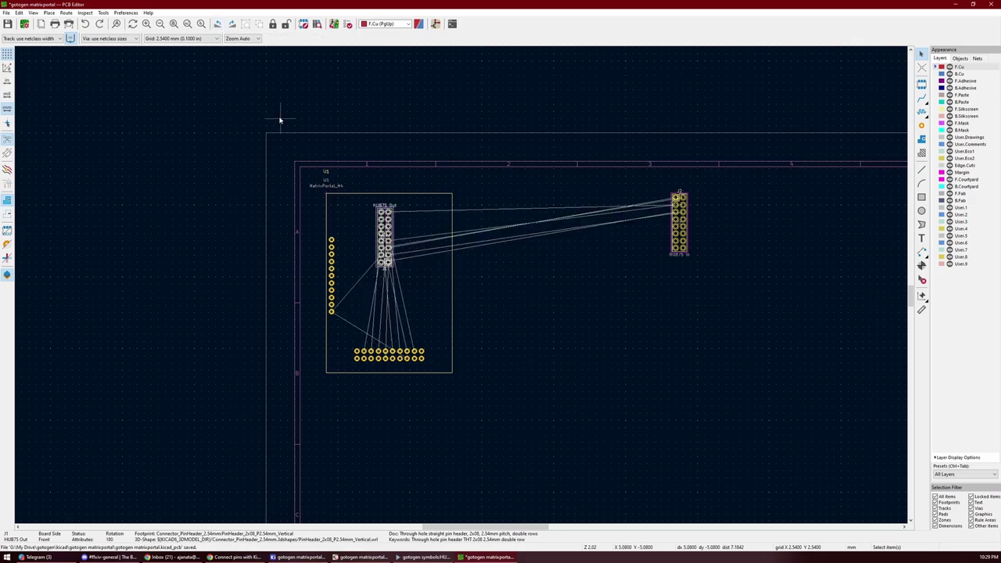
pyautogui.hotkey('ctrl', 'z')
pyautogui.press('r')
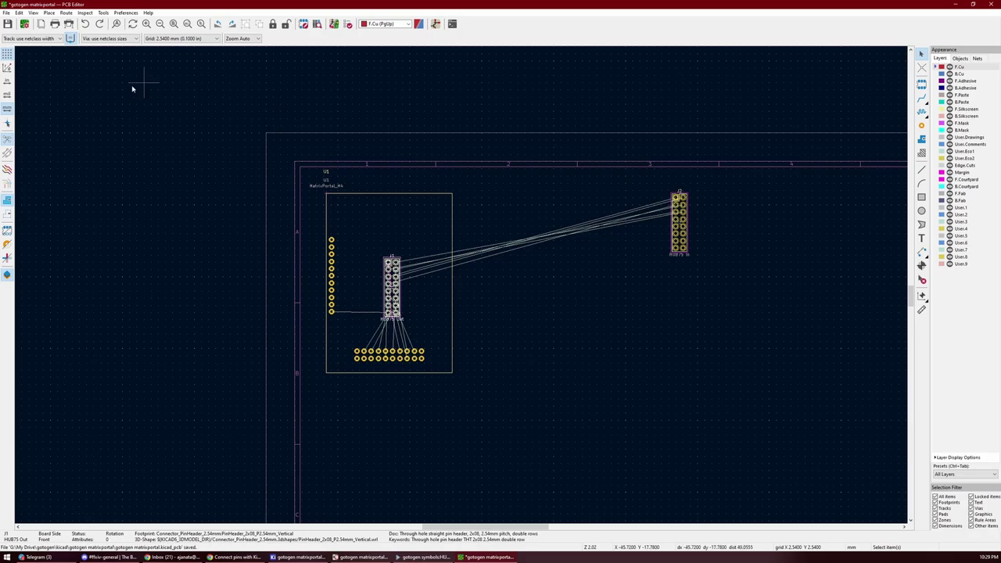
# - Flip J1 to the back side of the board
pyautogui.rightClick(397, 259)
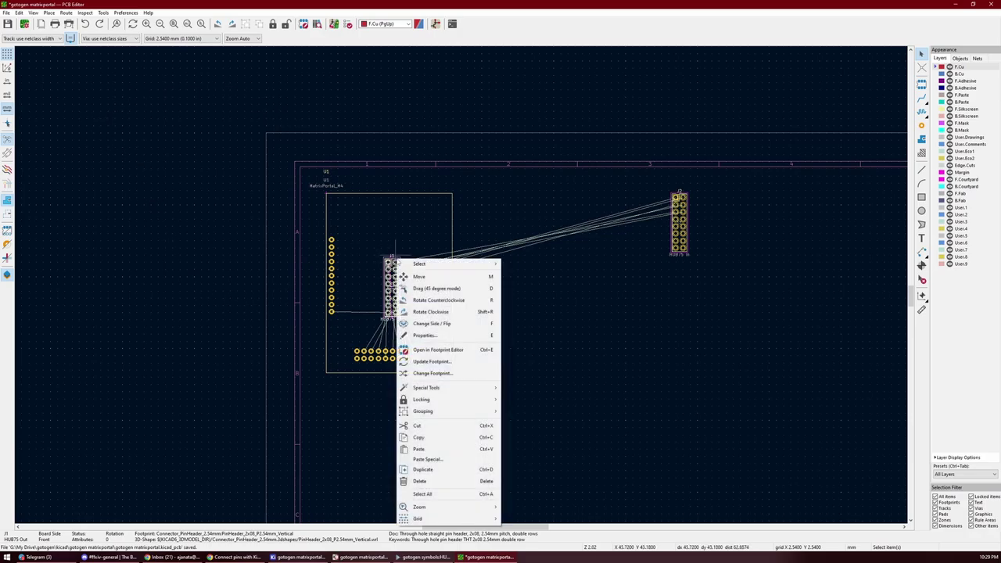
pyautogui.click(440, 323)
pyautogui.scroll(2, 360, 307)
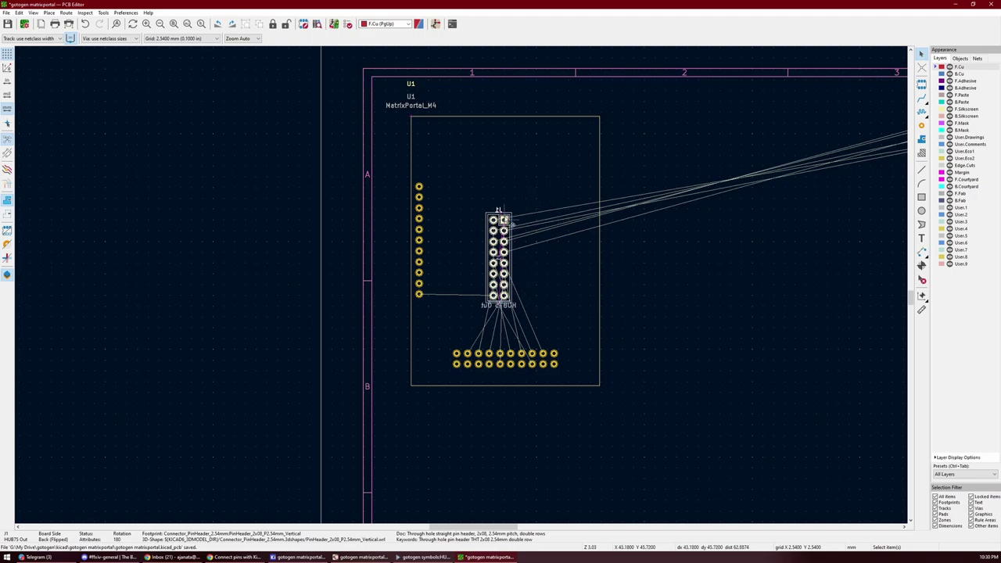
# - In J1's Change Footprint dialog, browse to the Connector_PinSocket_2.54mm library
pyautogui.rightClick(505, 214)
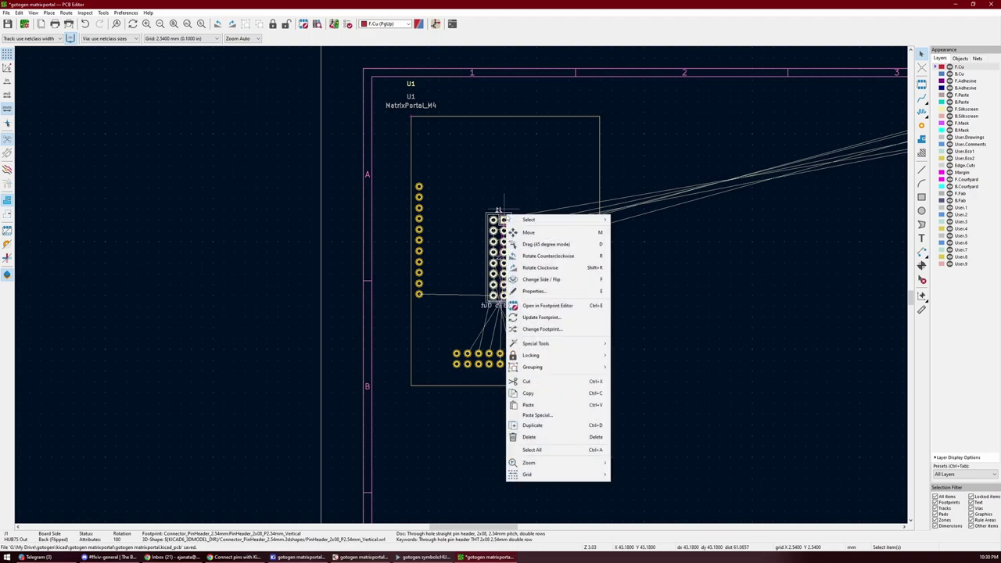
pyautogui.click(542, 328)
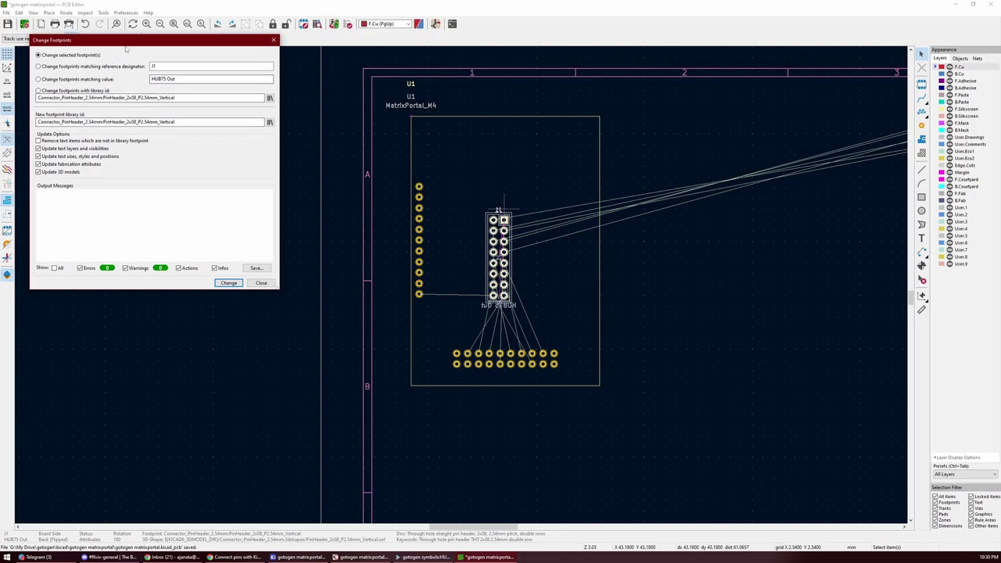
pyautogui.click(273, 40)
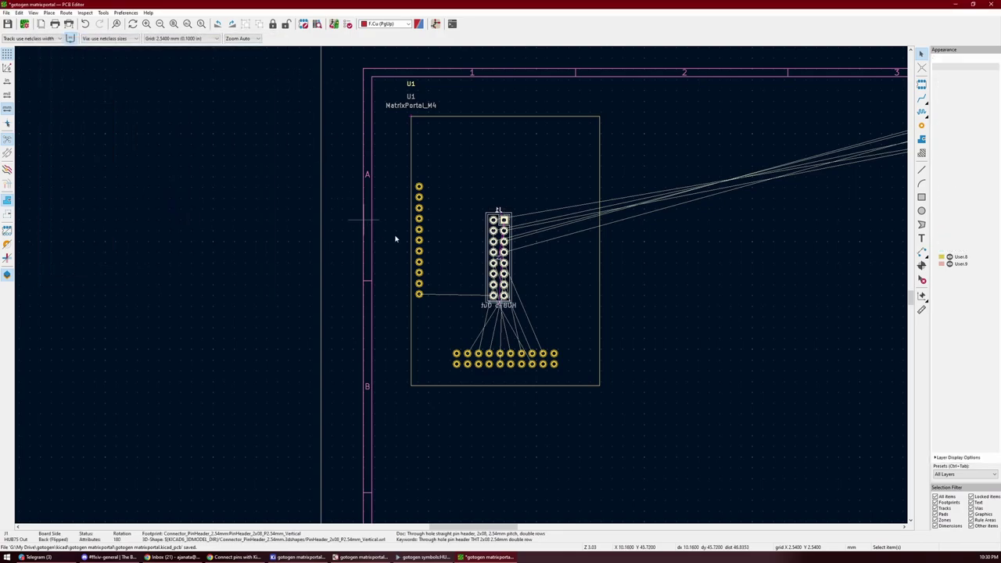
pyautogui.rightClick(504, 216)
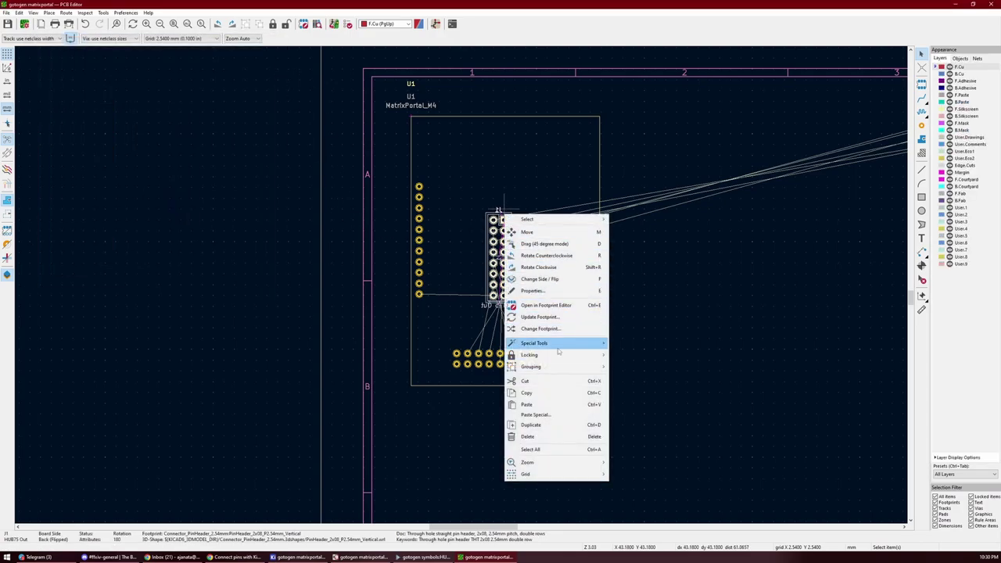
pyautogui.click(541, 328)
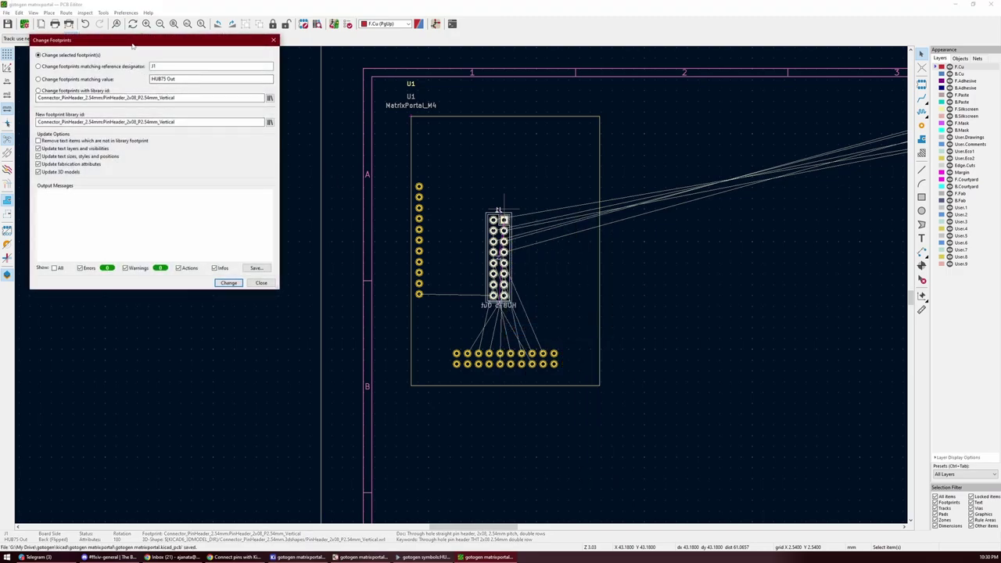
pyautogui.click(525, 202)
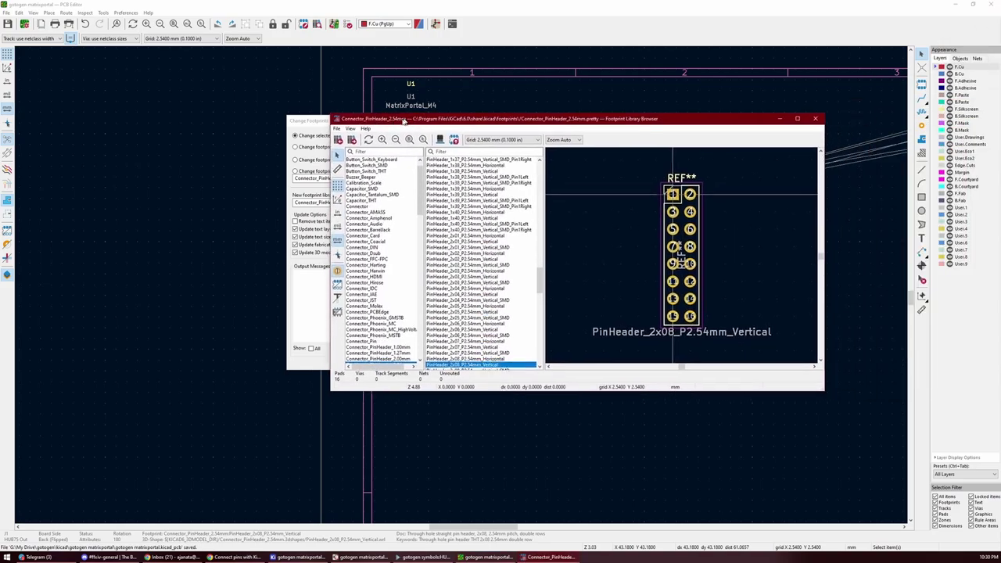
pyautogui.scroll(-5, 380, 262)
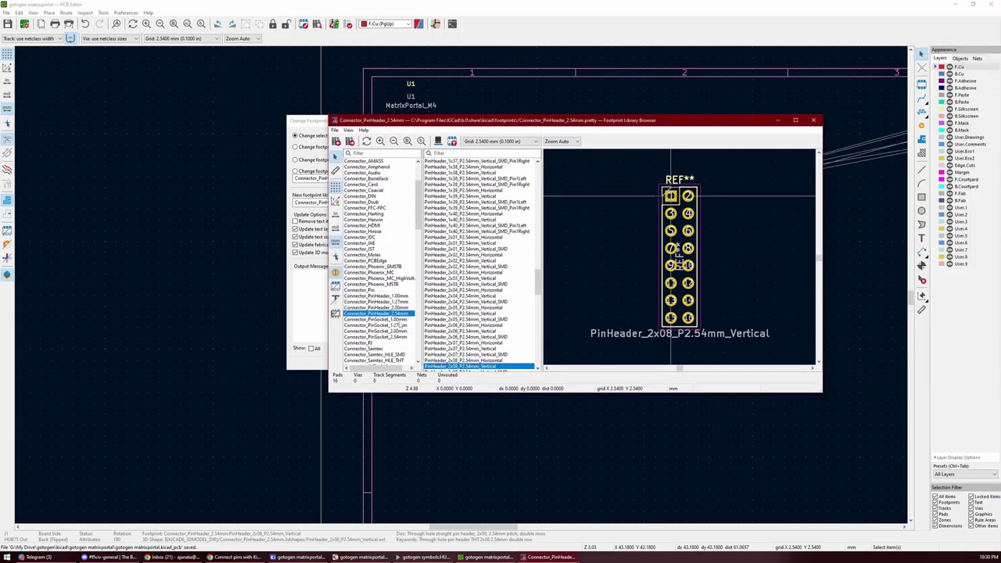
pyautogui.click(375, 338)
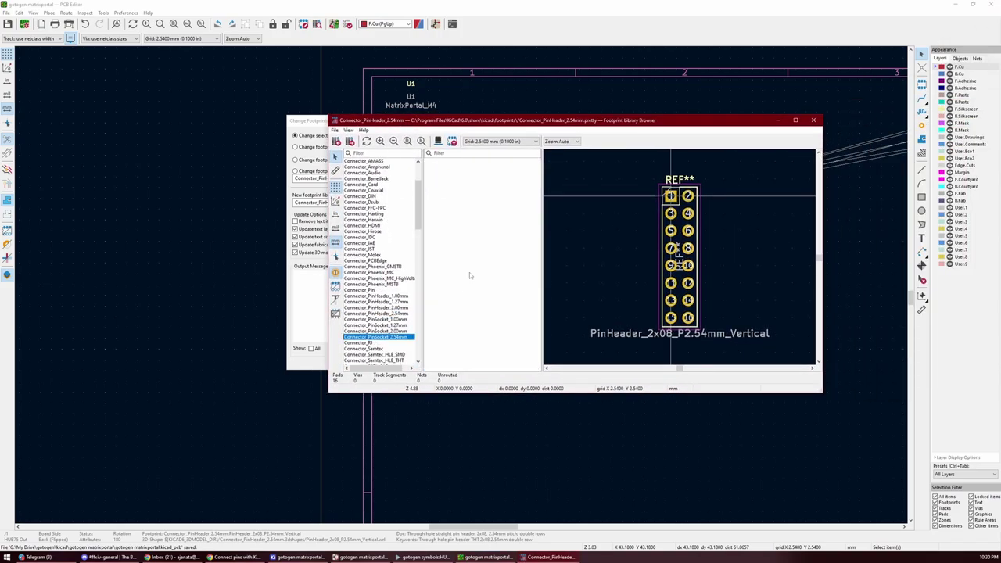
# - Choose PinSocket_2x08_P2.54mm_Vertical and apply it to J1
pyautogui.scroll(-12, 477, 266)
pyautogui.scroll(-20, 485, 274)
pyautogui.scroll(-7, 486, 271)
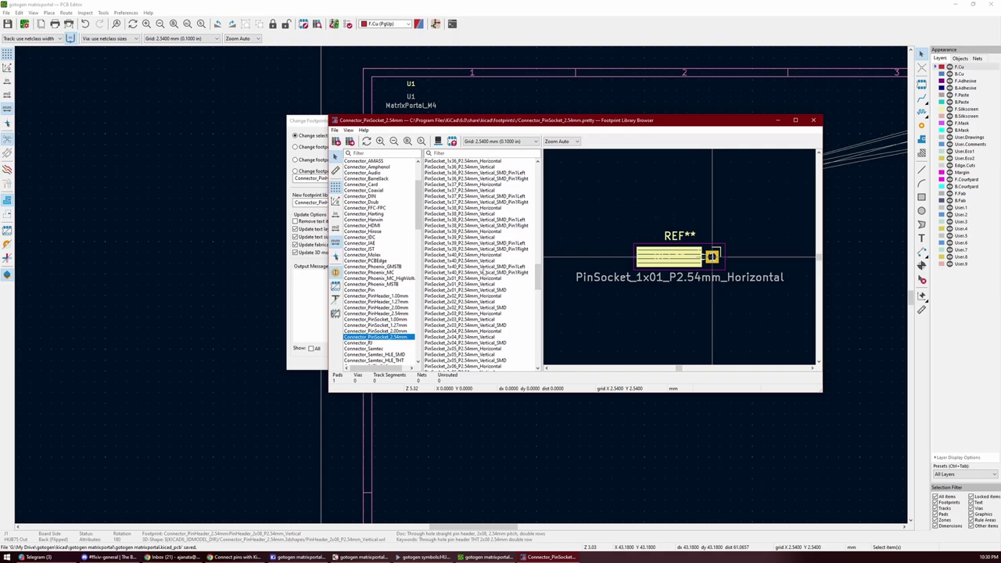
pyautogui.scroll(-7, 491, 278)
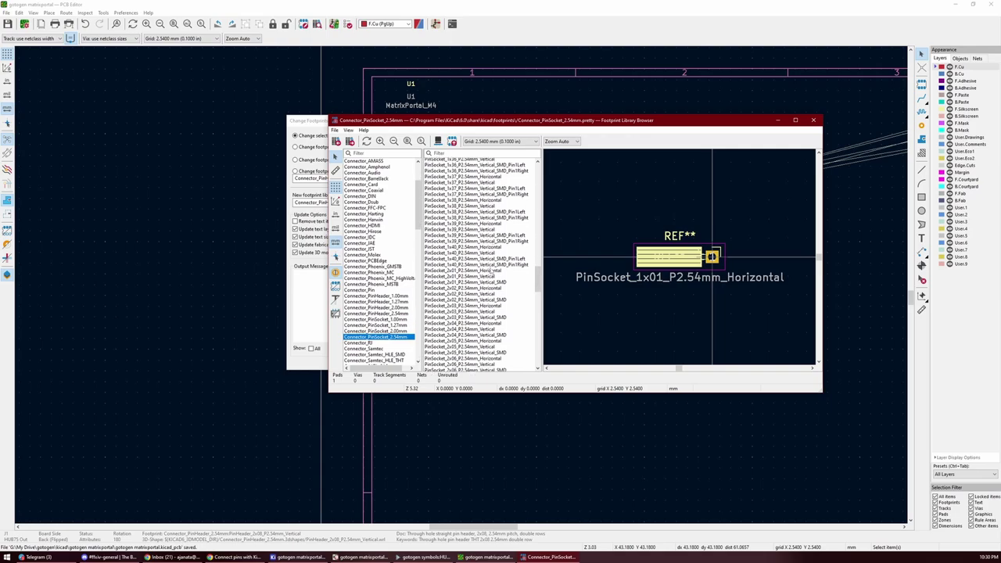
pyautogui.scroll(-3, 476, 289)
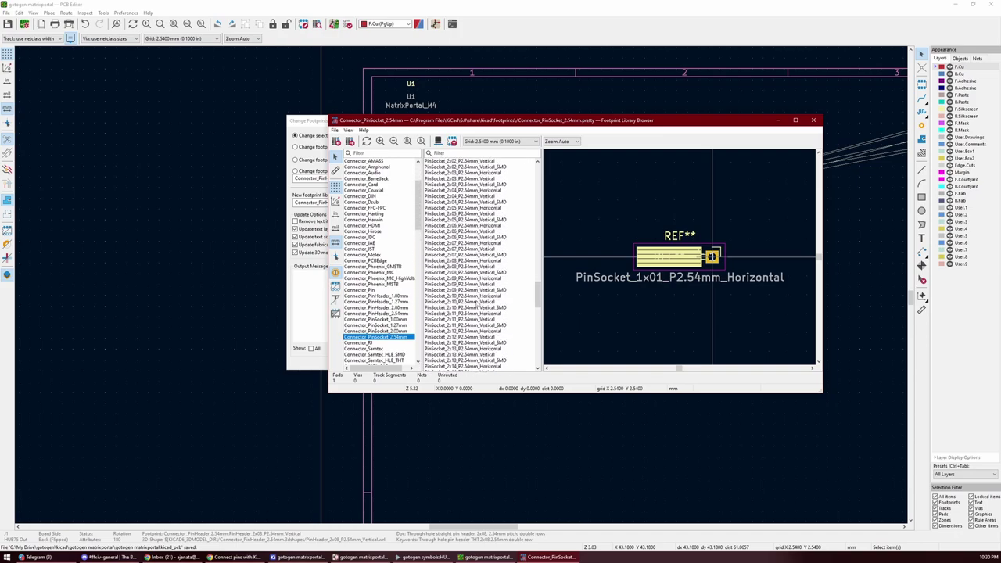
pyautogui.click(473, 266)
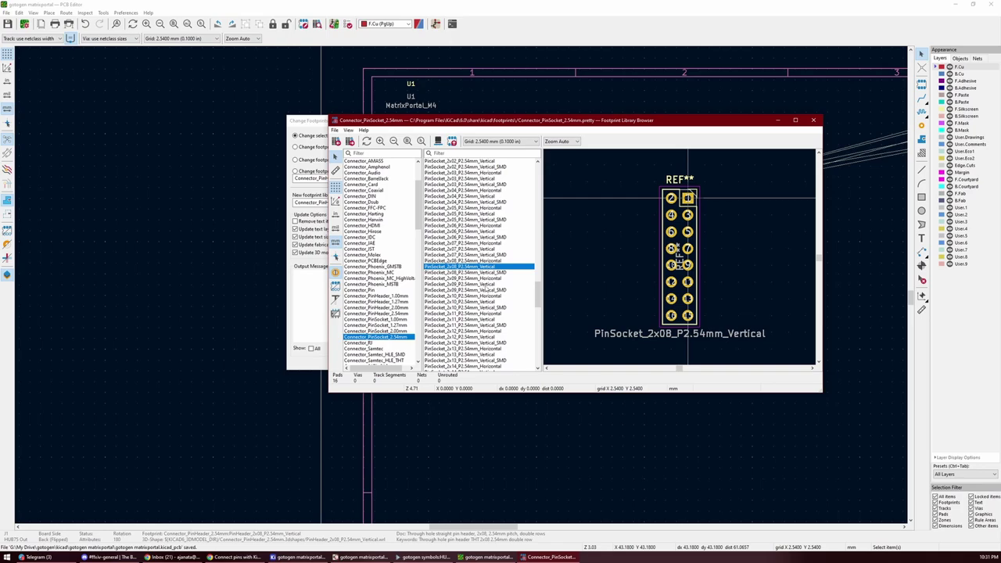
pyautogui.doubleClick(465, 266)
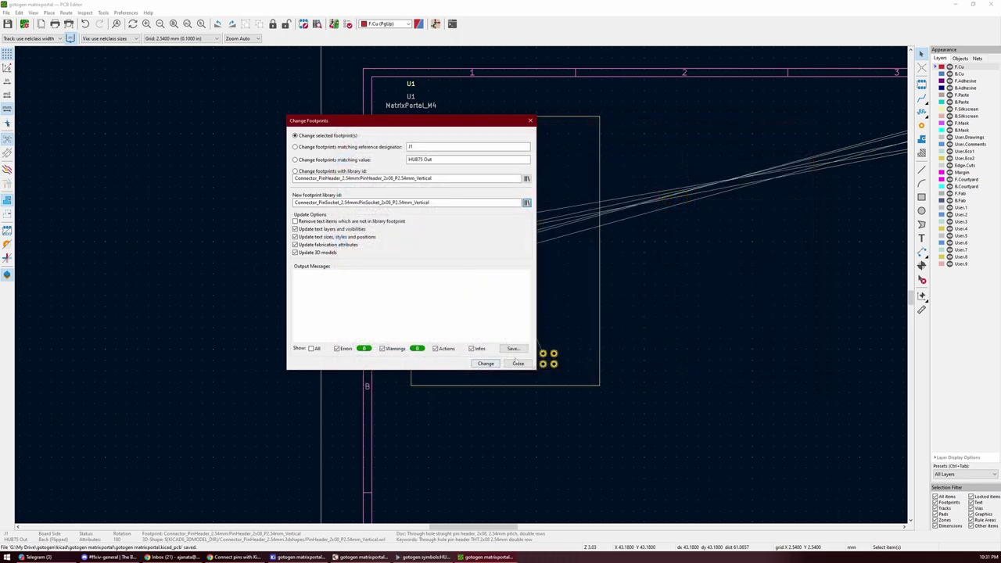
pyautogui.click(485, 364)
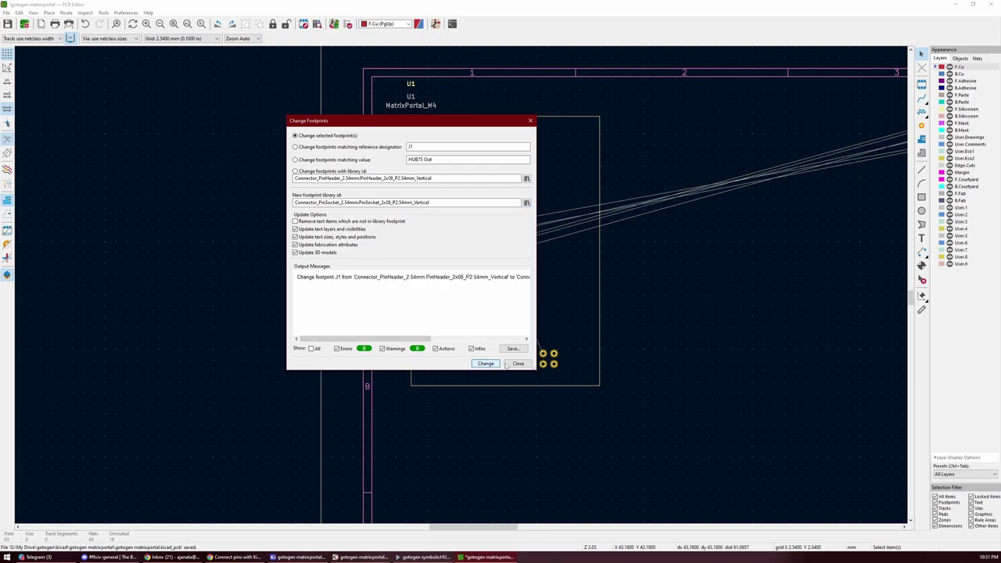
pyautogui.click(518, 364)
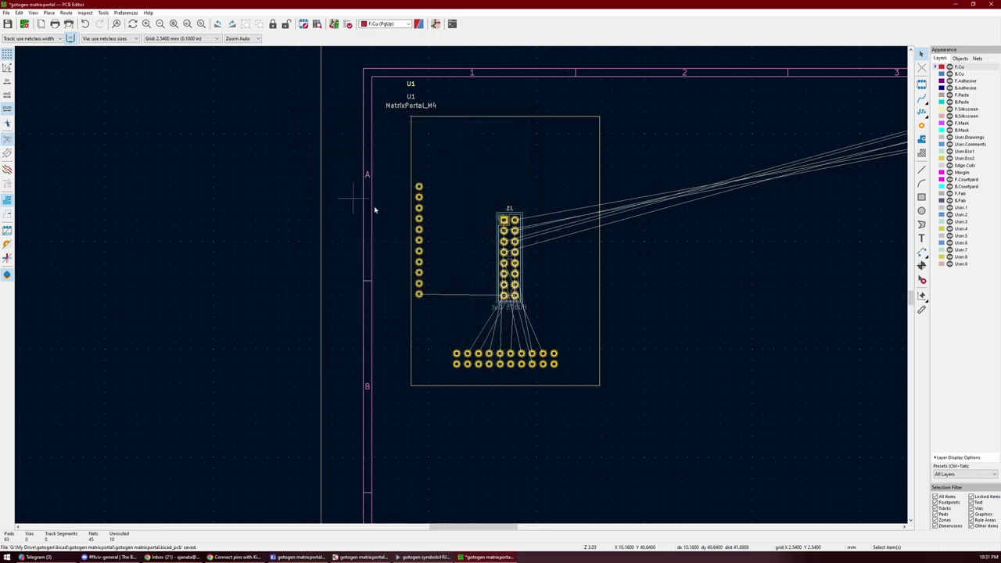
# - Save the board and inspect it tilted in the 3D Viewer, then close the viewer
pyautogui.hotkey('ctrl', 's')
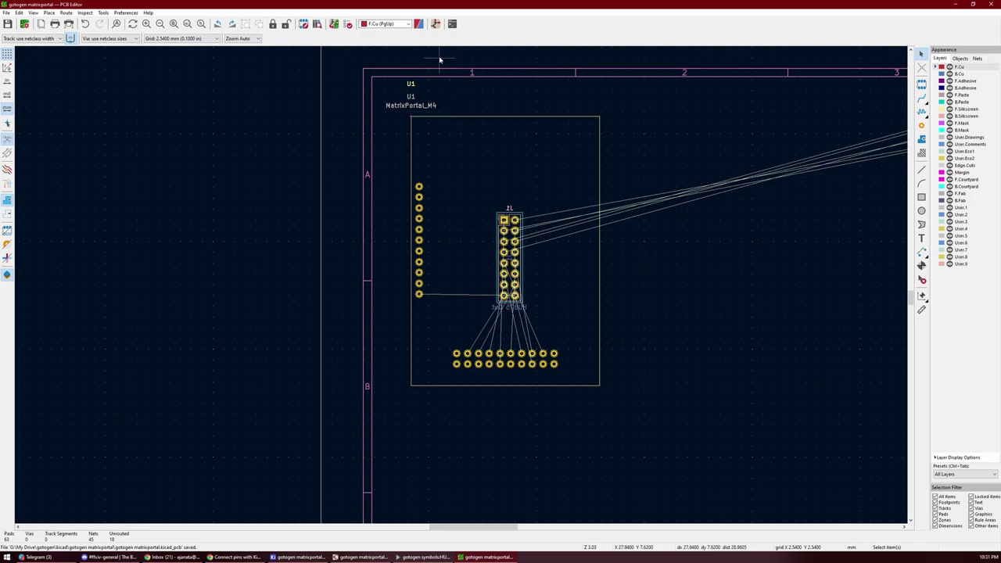
pyautogui.click(33, 12)
pyautogui.click(63, 44)
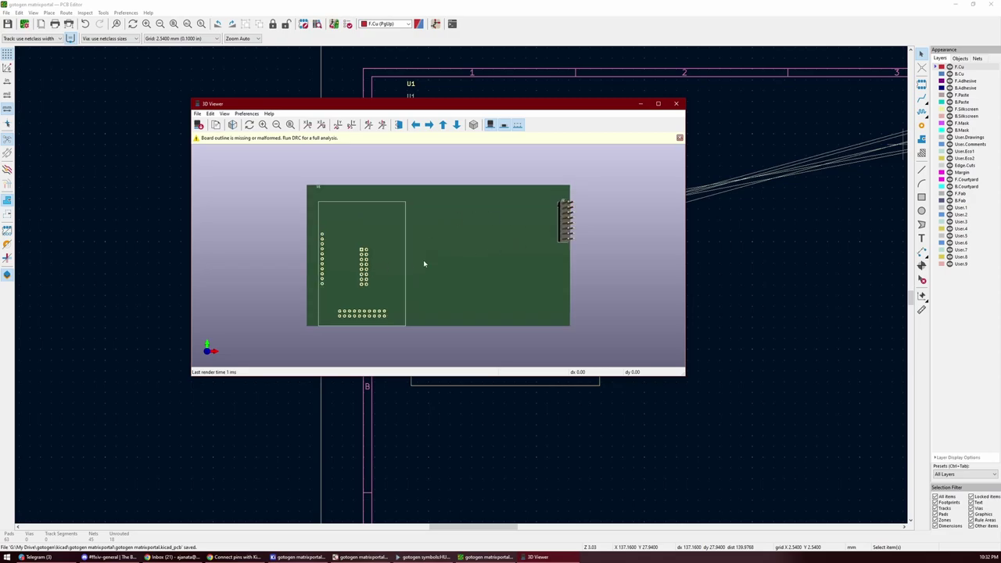
pyautogui.moveTo(423, 265); pyautogui.dragTo(557, 310)
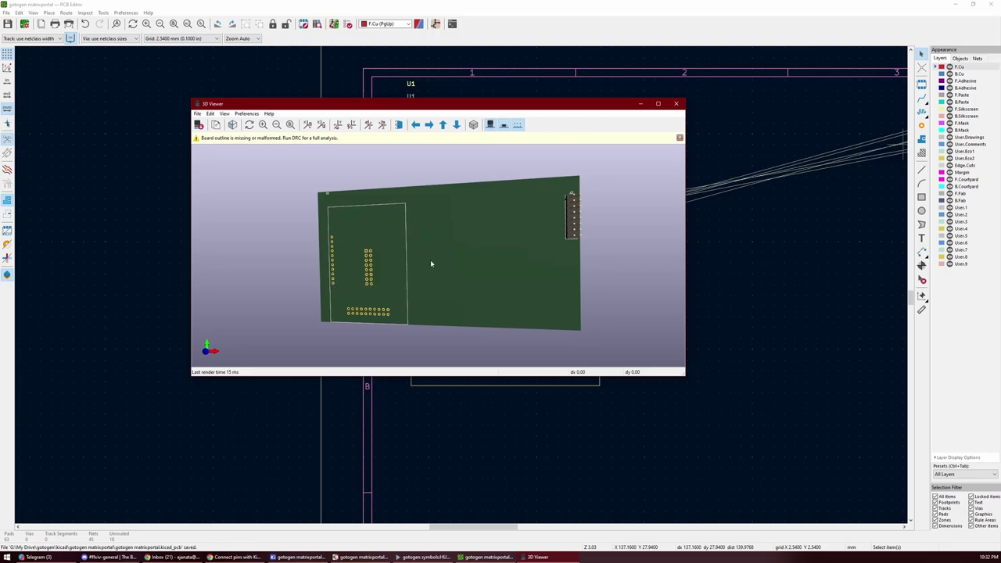
pyautogui.click(676, 103)
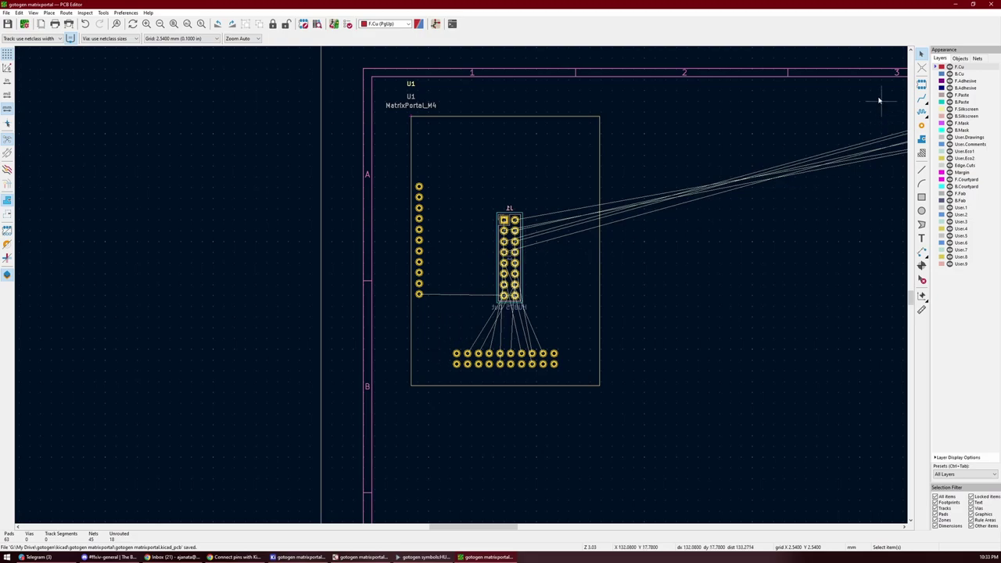
# - Move J1 to just left of the MatrixPortal pins
pyautogui.click(507, 215)
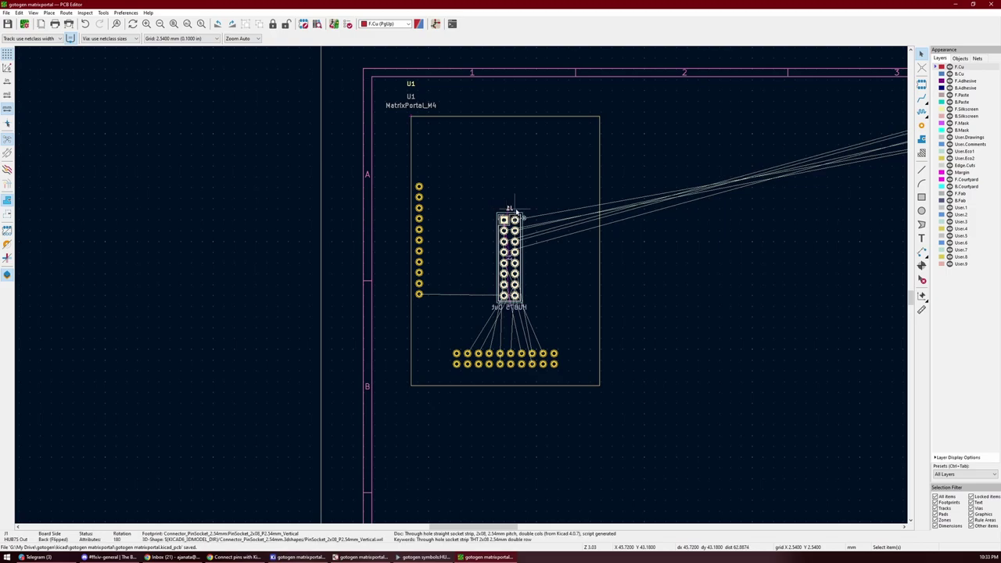
pyautogui.press('m')
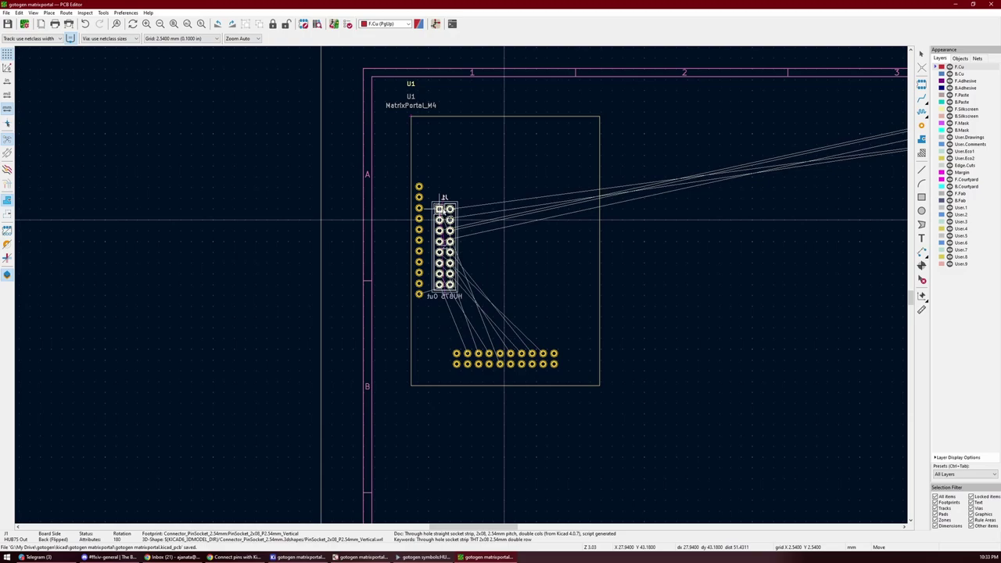
pyautogui.click(439, 210)
# - Shift the MatrixPortal_M4 footprint U1 further right, clear of J1
pyautogui.click(452, 119)
pyautogui.press('m')
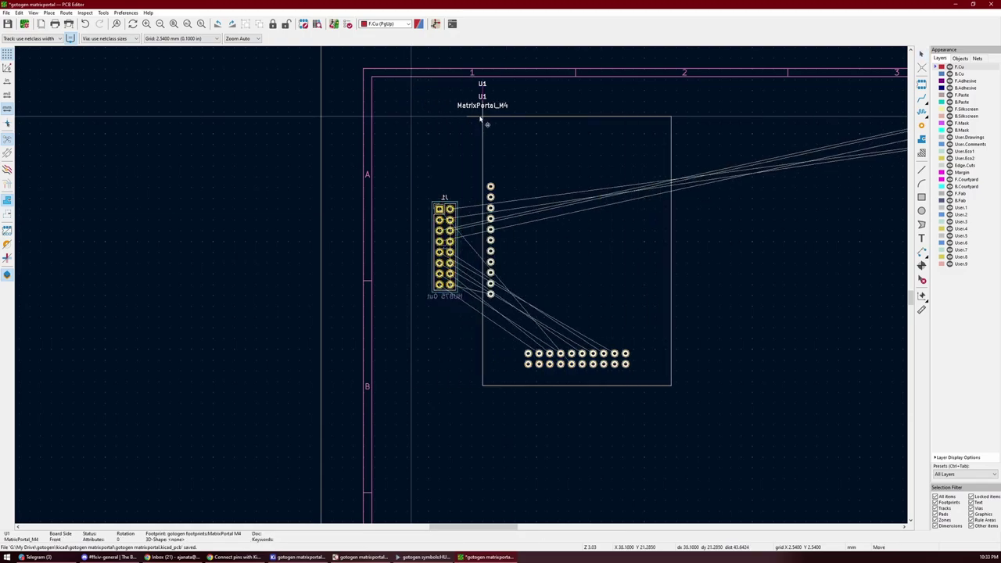
pyautogui.click(479, 122)
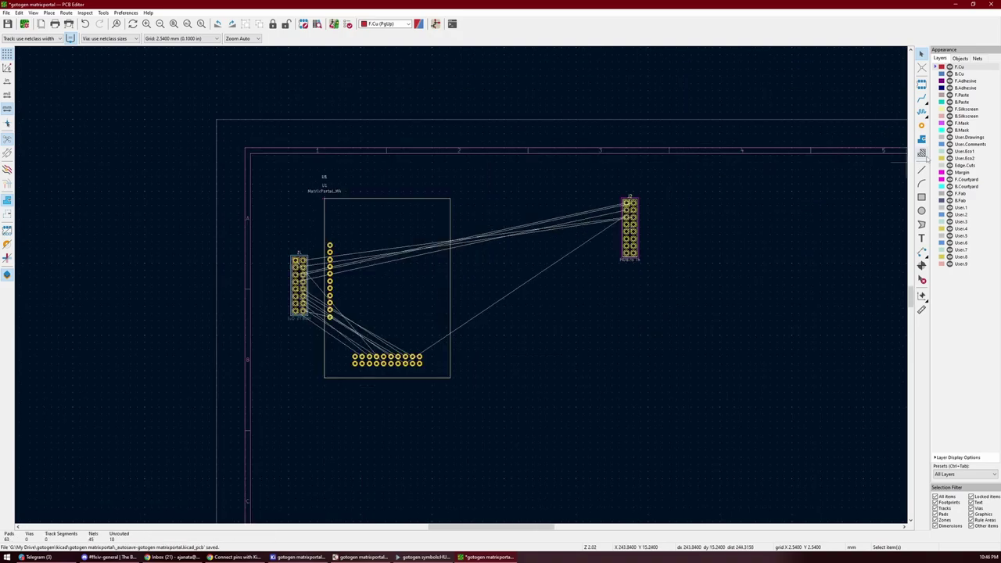
# - Draw a 149.86 × 78.74 mm Edge.Cuts rectangle enclosing U1, J1 and J2
pyautogui.click(969, 166)
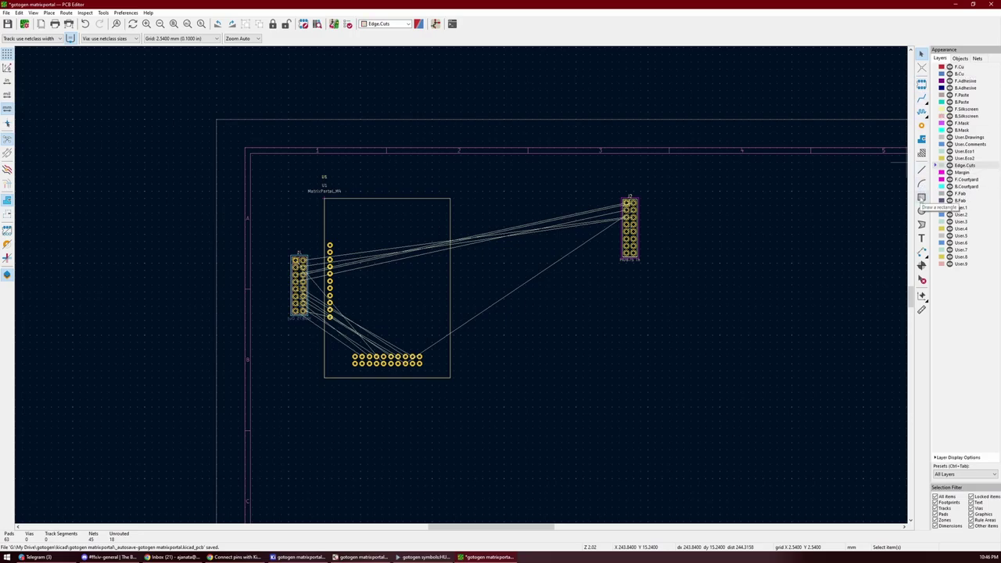
pyautogui.click(921, 197)
pyautogui.scroll(-2, 408, 277)
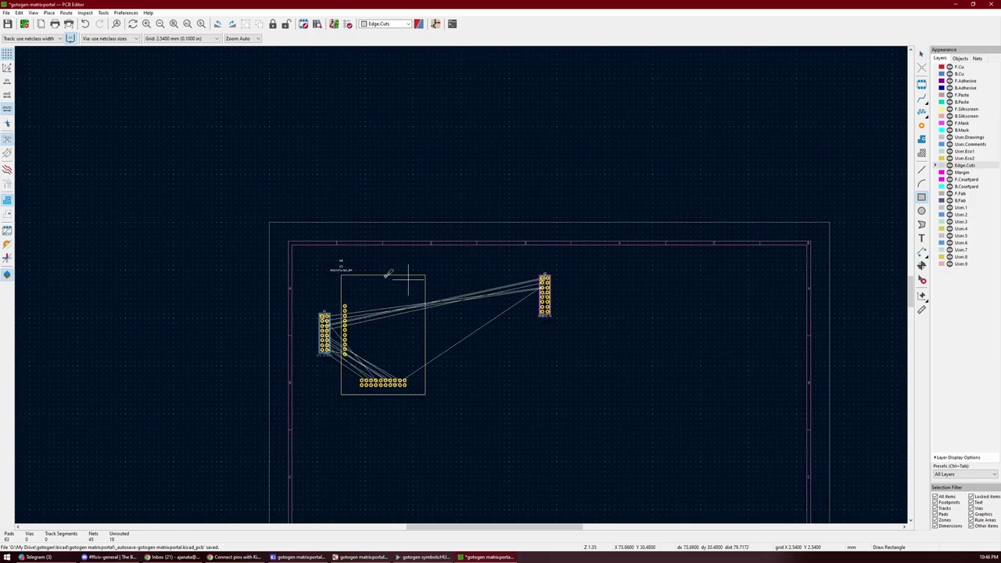
pyautogui.click(300, 257)
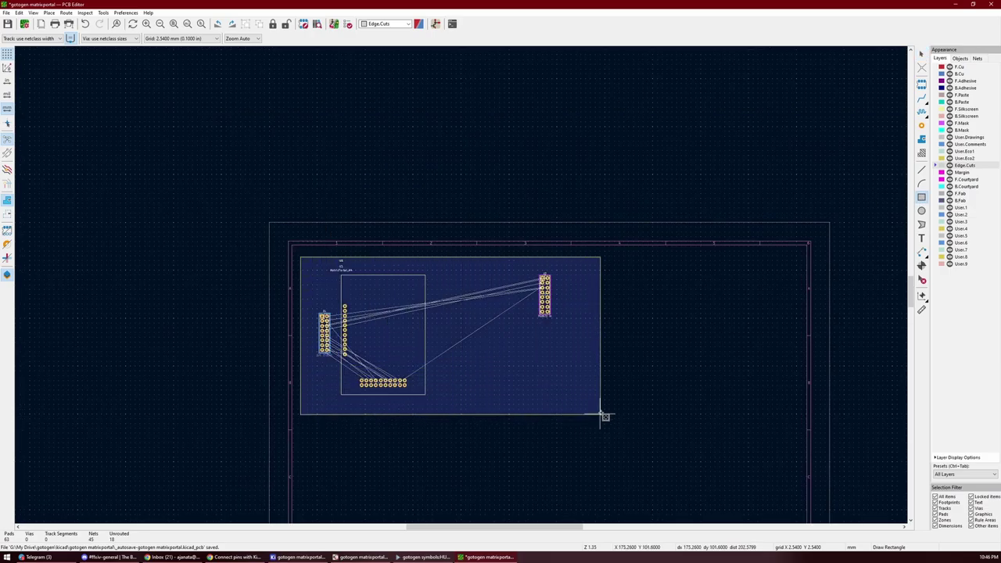
pyautogui.press('Escape')
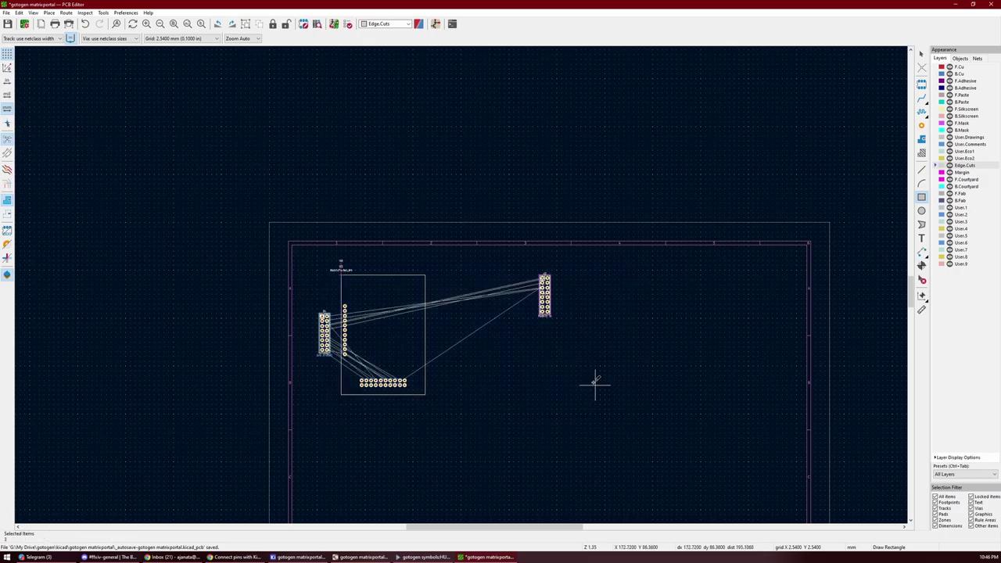
pyautogui.click(303, 251)
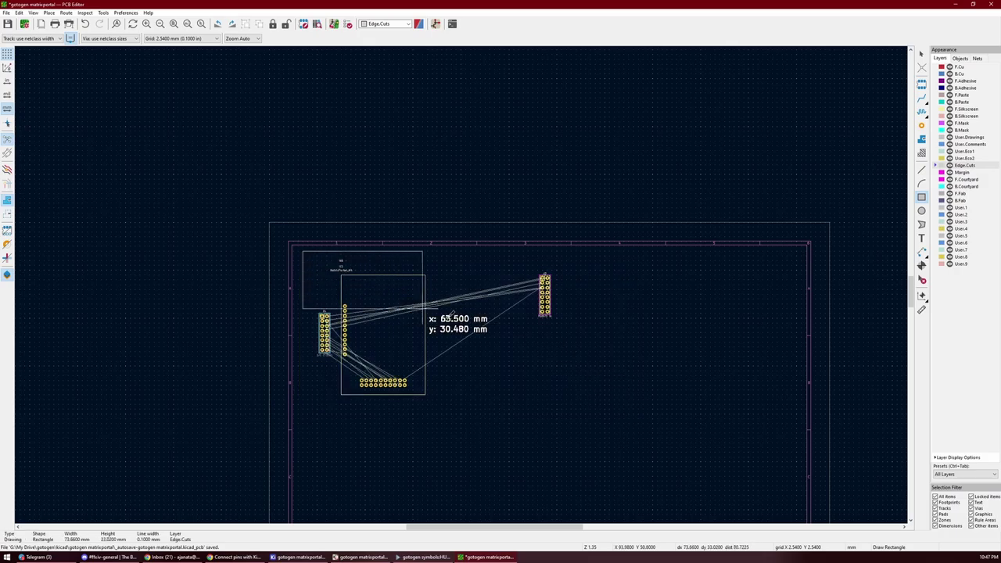
pyautogui.click(586, 400)
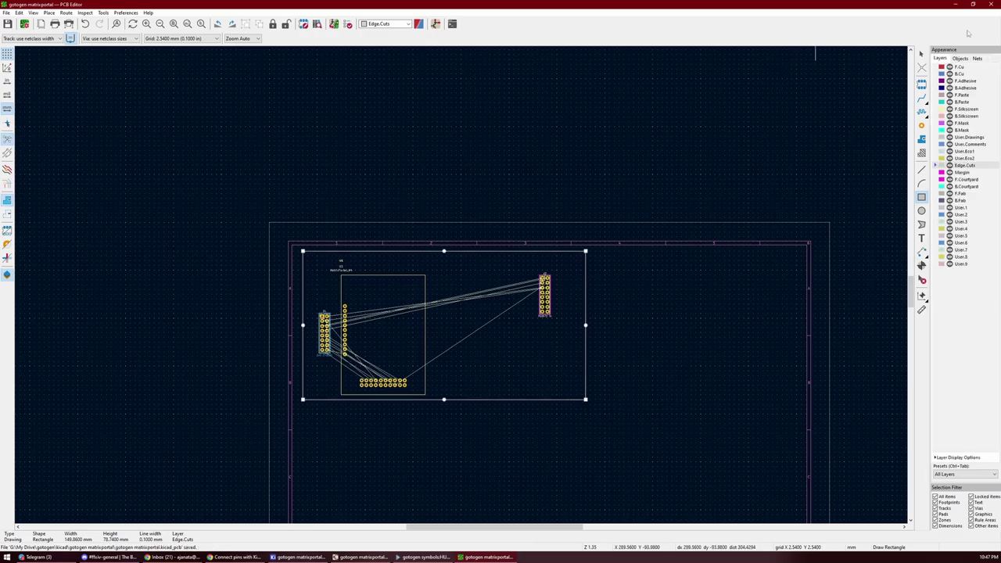
# - Exit the rectangle tool and zoom to view the outlined board
pyautogui.press('Escape')
pyautogui.press('Escape')
pyautogui.scroll(-6, 342, 298)
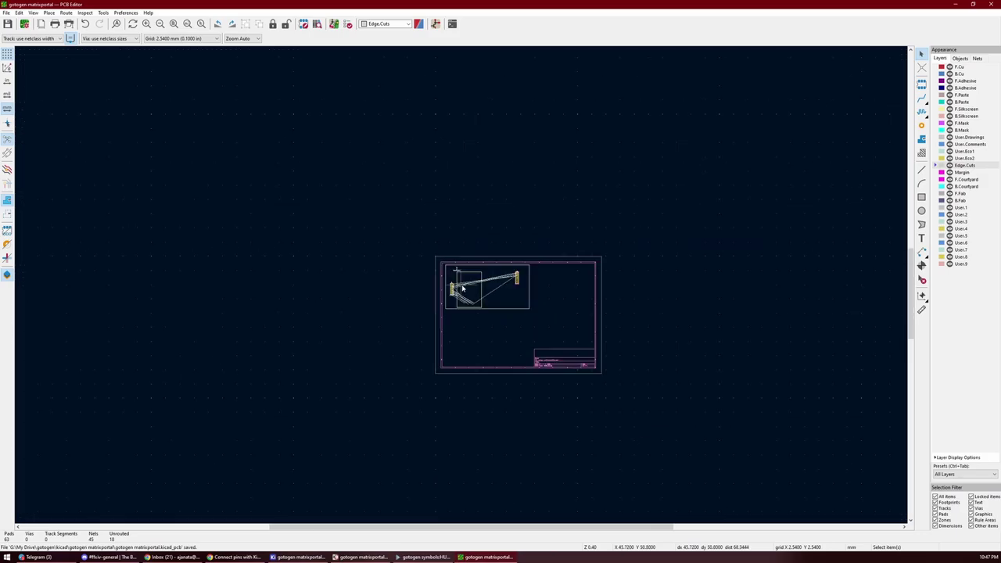
pyautogui.scroll(4, 462, 284)
pyautogui.scroll(2, 462, 283)
pyautogui.scroll(2, 464, 283)
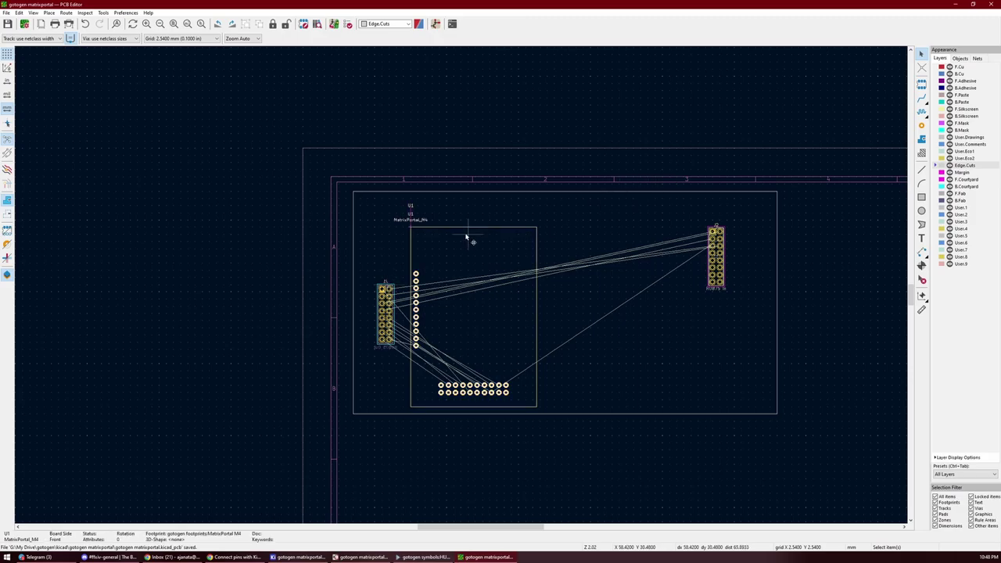
# - Move U1 and J1 upward and drag the outline's bottom edge higher to shorten the board
pyautogui.press('m')
pyautogui.click(410, 203)
pyautogui.click(386, 290)
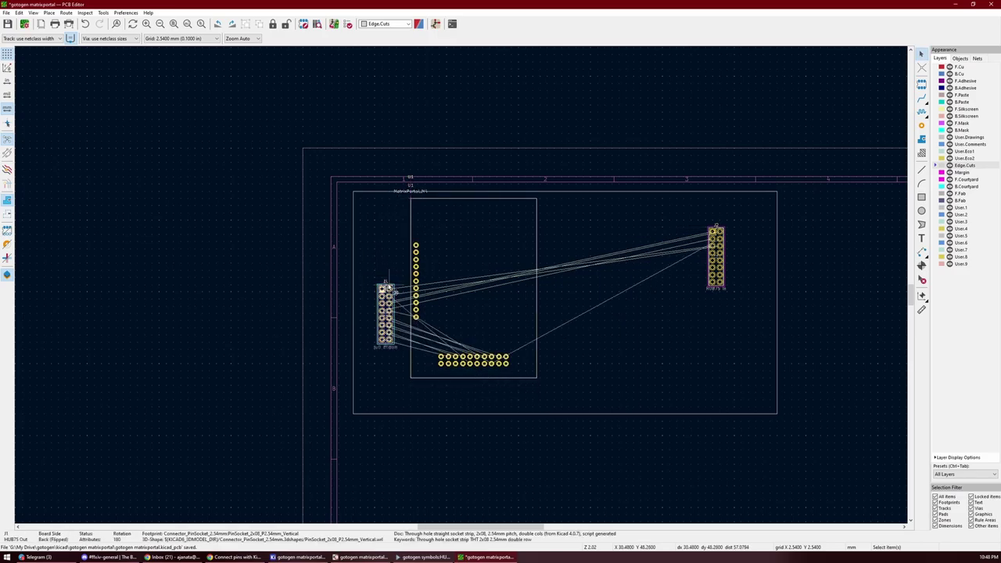
pyautogui.press('m')
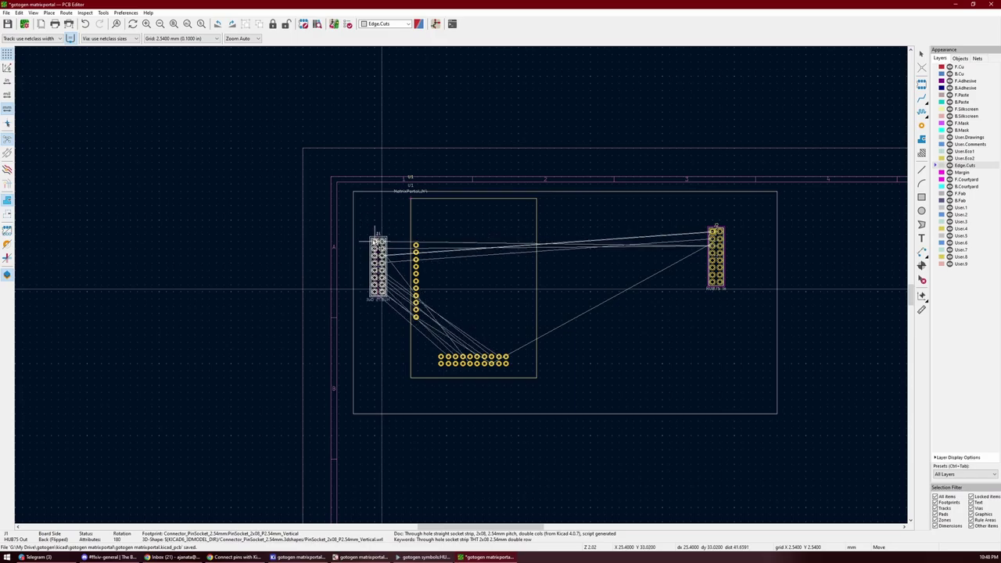
pyautogui.click(381, 290)
pyautogui.click(420, 413)
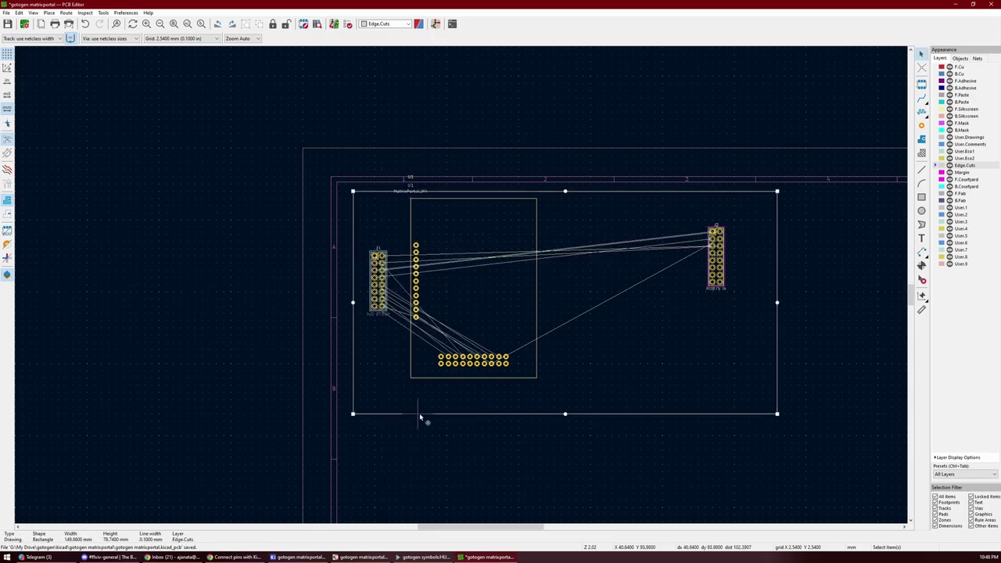
pyautogui.moveTo(565, 414); pyautogui.dragTo(565, 385)
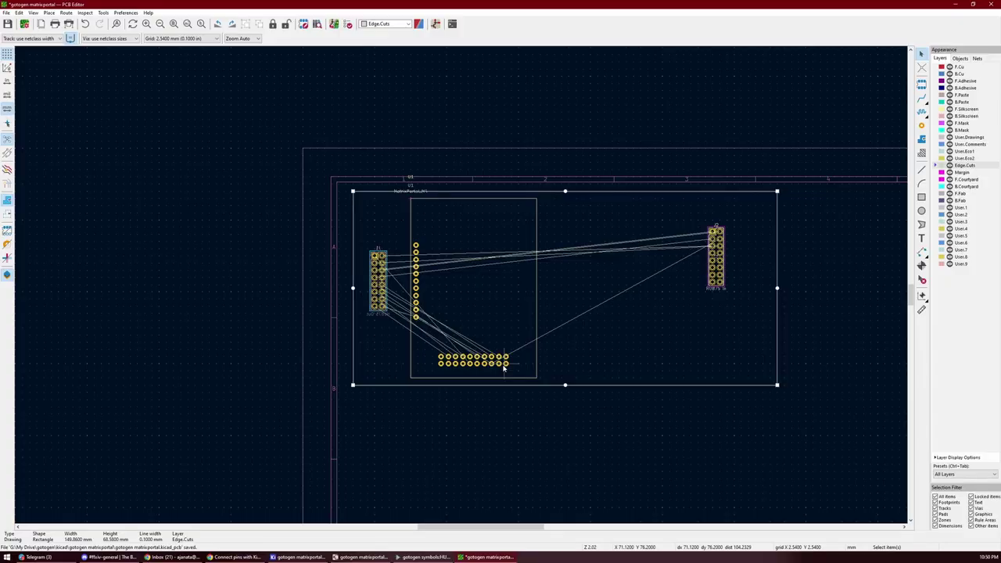
# - Drag J1 right into U1's outline, just past its left pin column
pyautogui.click(381, 256)
pyautogui.moveTo(382, 256); pyautogui.dragTo(435, 257)
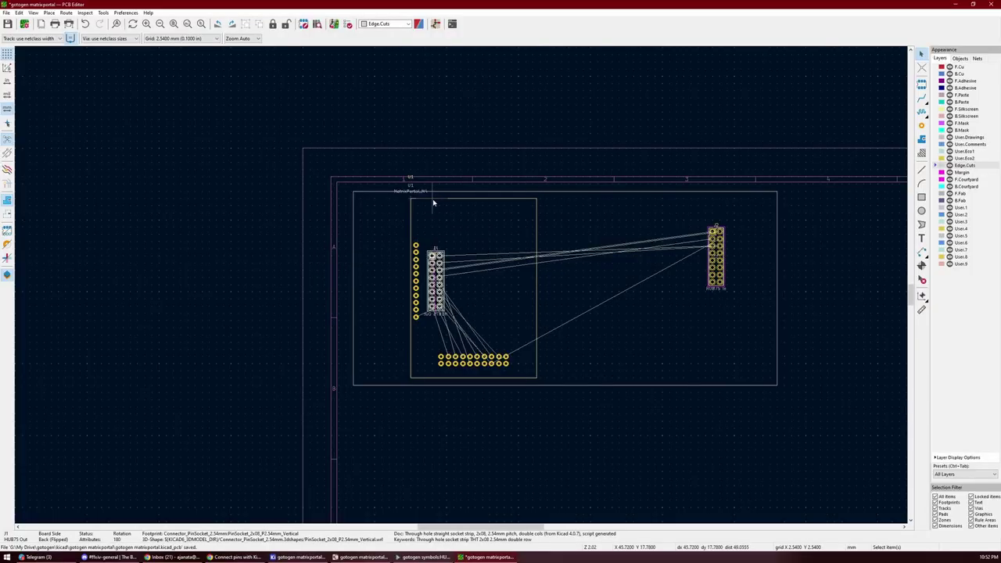
# - Shift the MatrixPortal footprint left and seat J1 right beside U1's vertical pin row
pyautogui.moveTo(432, 202); pyautogui.dragTo(365, 197)
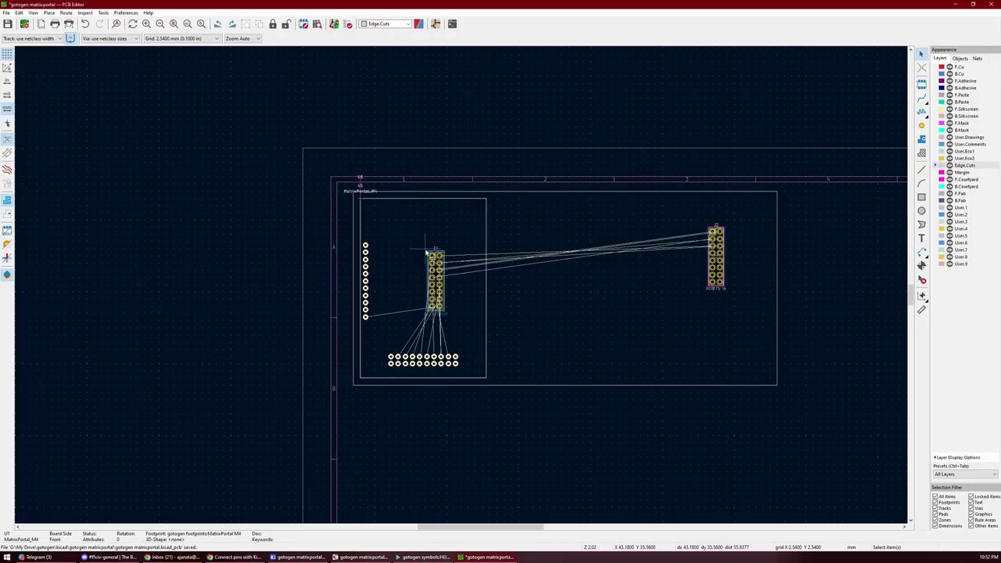
pyautogui.press('f')
pyautogui.moveTo(435, 259); pyautogui.dragTo(383, 257)
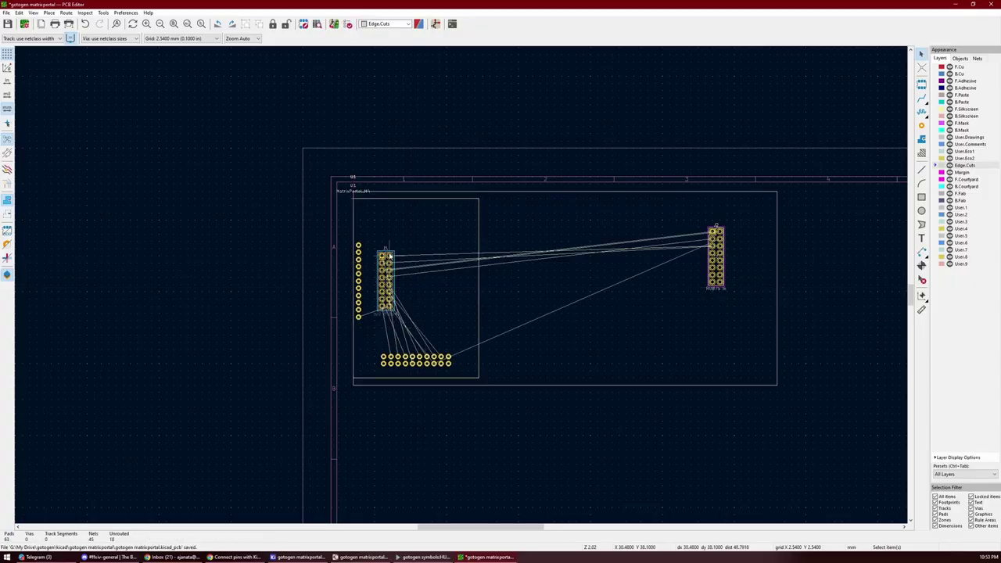
pyautogui.click(389, 255)
pyautogui.press('m')
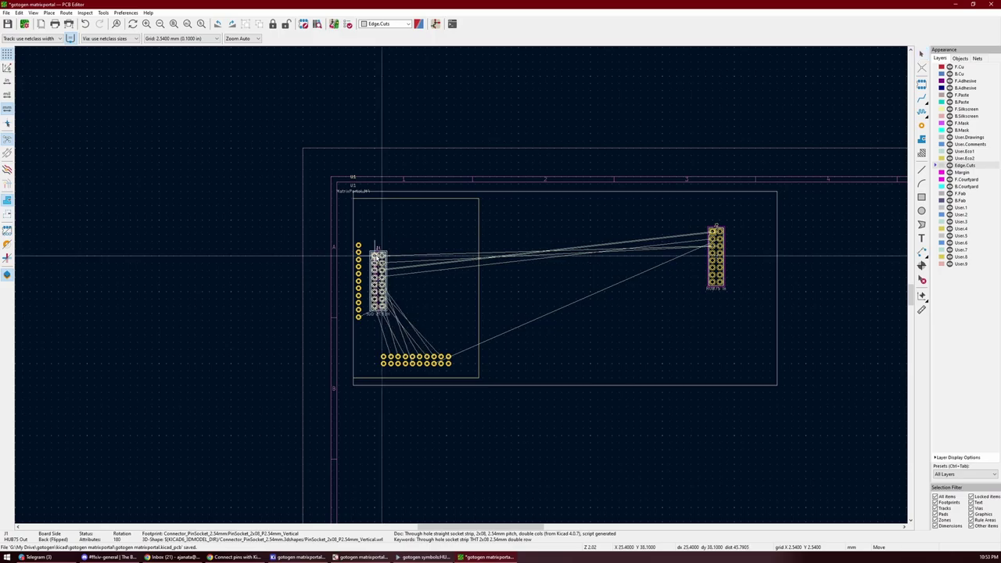
pyautogui.click(381, 256)
pyautogui.scroll(2, 338, 281)
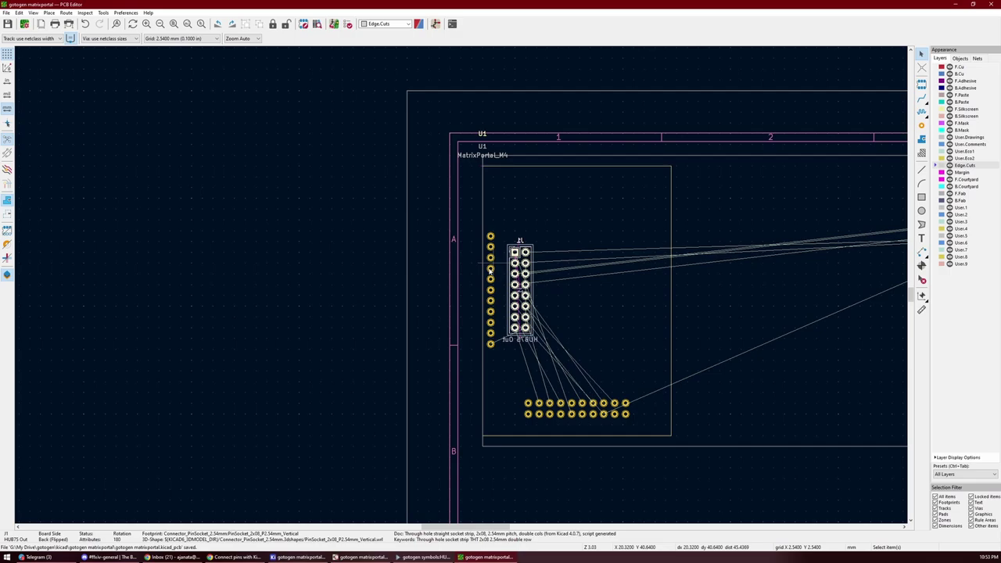
# - Nudge the MatrixPortal footprint slightly toward J1, then open the 3D Viewer with Alt+3
pyautogui.moveTo(491, 270); pyautogui.dragTo(501, 271)
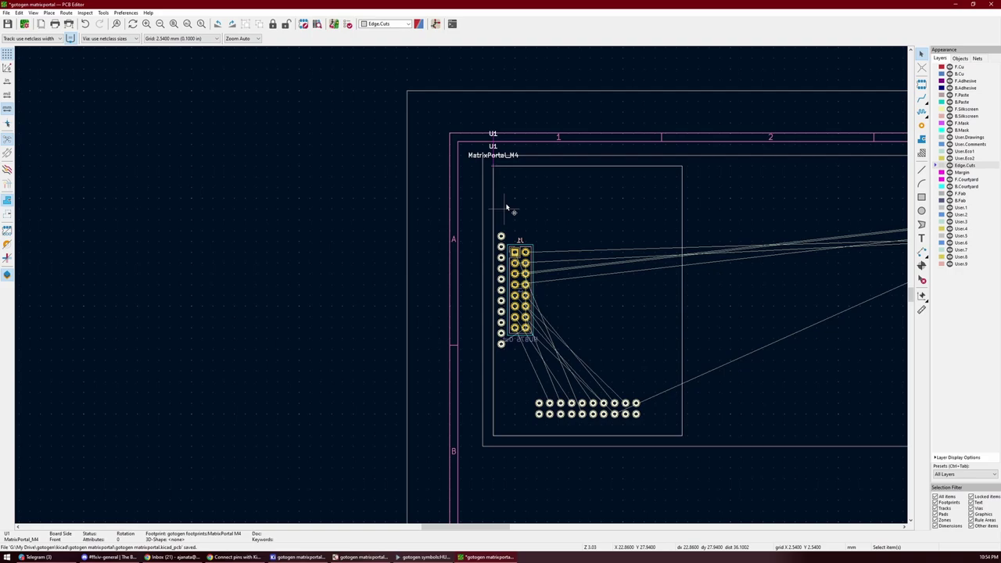
pyautogui.moveTo(527, 170); pyautogui.dragTo(483, 169)
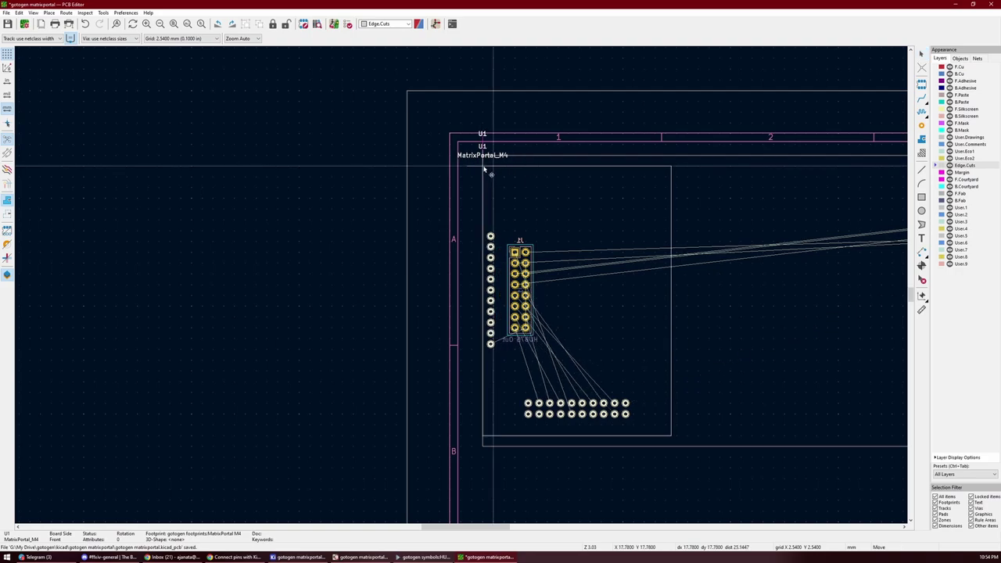
pyautogui.click(483, 168)
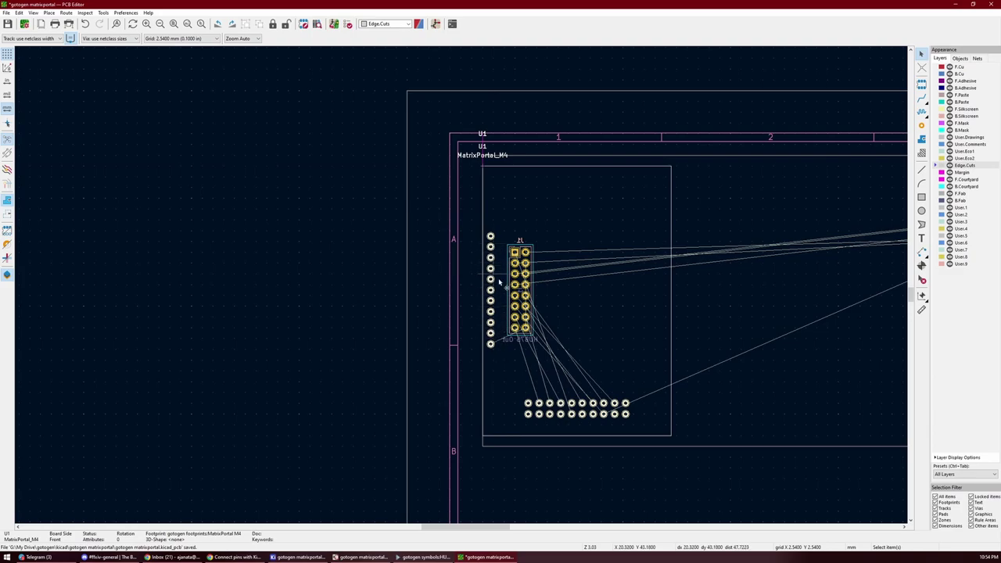
pyautogui.scroll(4, 500, 295)
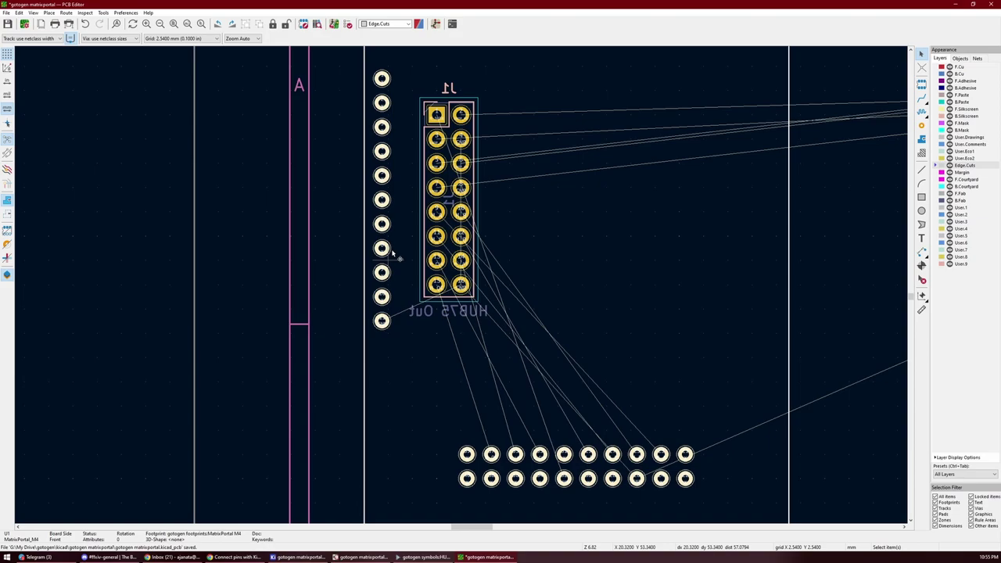
pyautogui.hotkey('alt', '3')
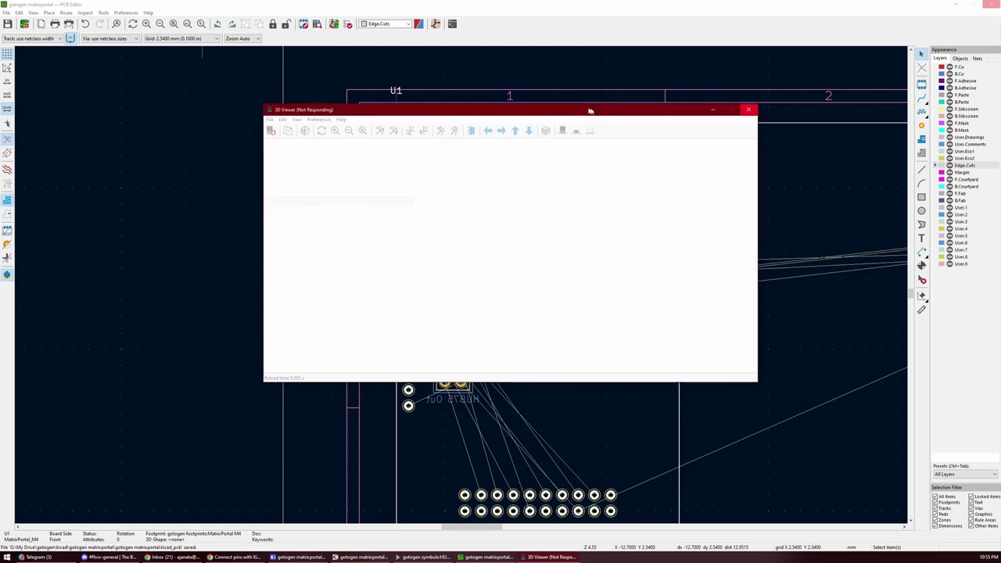
# - Close the frozen 3D Viewer, reopen it and tilt the board into a perspective view
pyautogui.moveTo(584, 109); pyautogui.dragTo(562, 106)
pyautogui.click(721, 105)
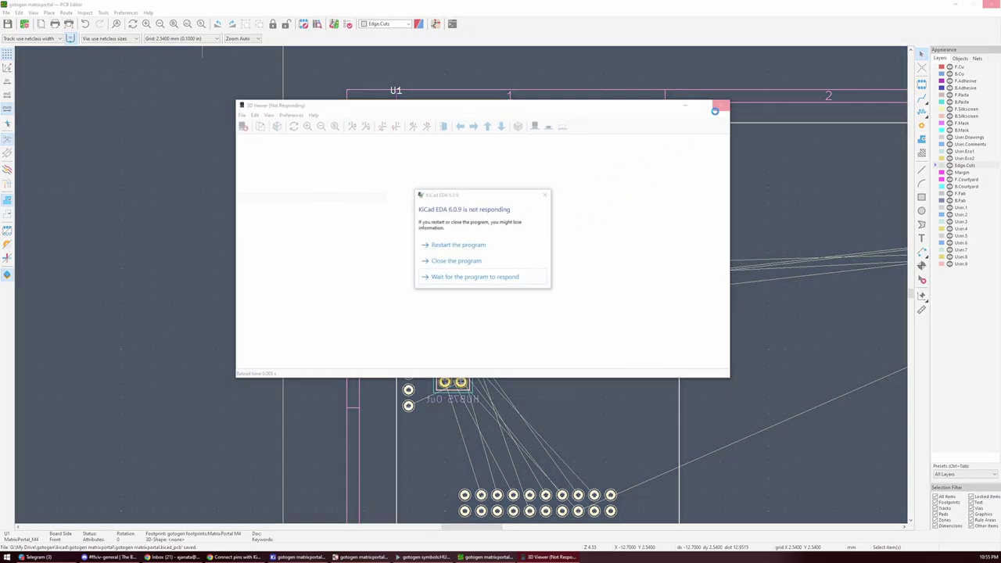
pyautogui.click(457, 262)
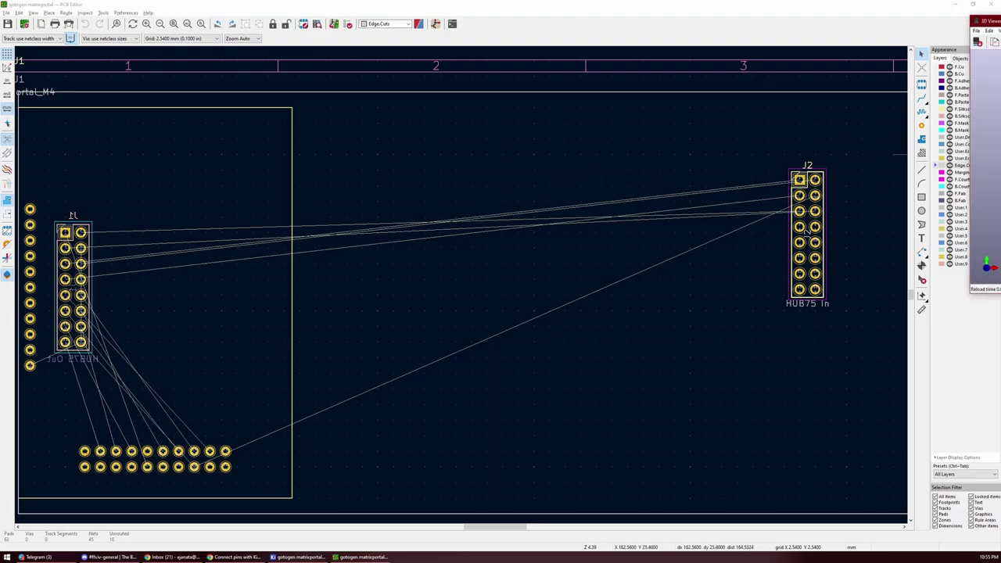
pyautogui.hotkey('alt', '3')
pyautogui.scroll(5, 385, 219)
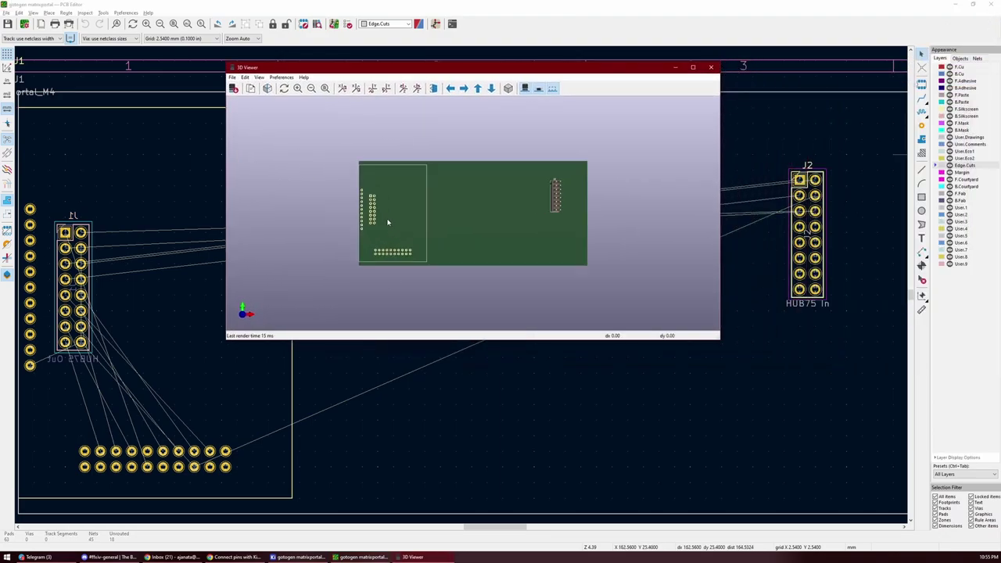
pyautogui.moveTo(384, 222); pyautogui.dragTo(633, 224)
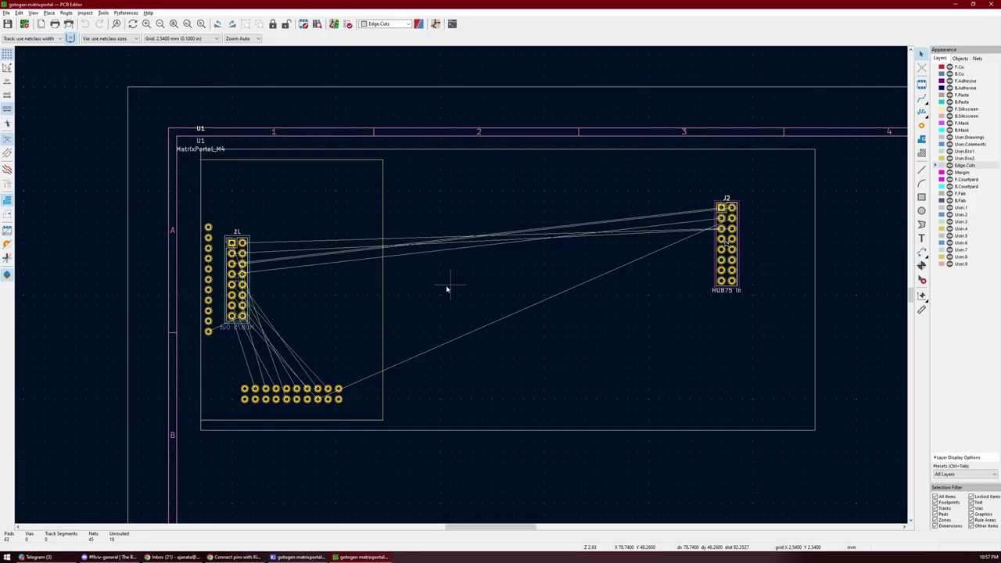
# - Resize the Edge.Cuts outline to 63.5 mm tall and 78.74 mm wide, saving along the way
pyautogui.click(295, 149)
pyautogui.moveTo(507, 150); pyautogui.dragTo(509, 160)
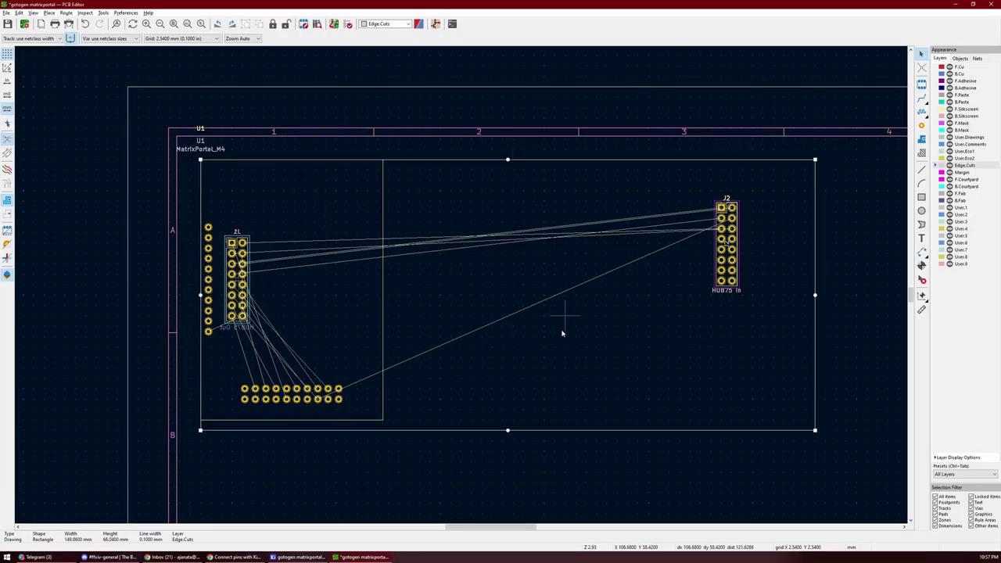
pyautogui.moveTo(508, 430); pyautogui.dragTo(508, 421)
pyautogui.hotkey('ctrl', 's')
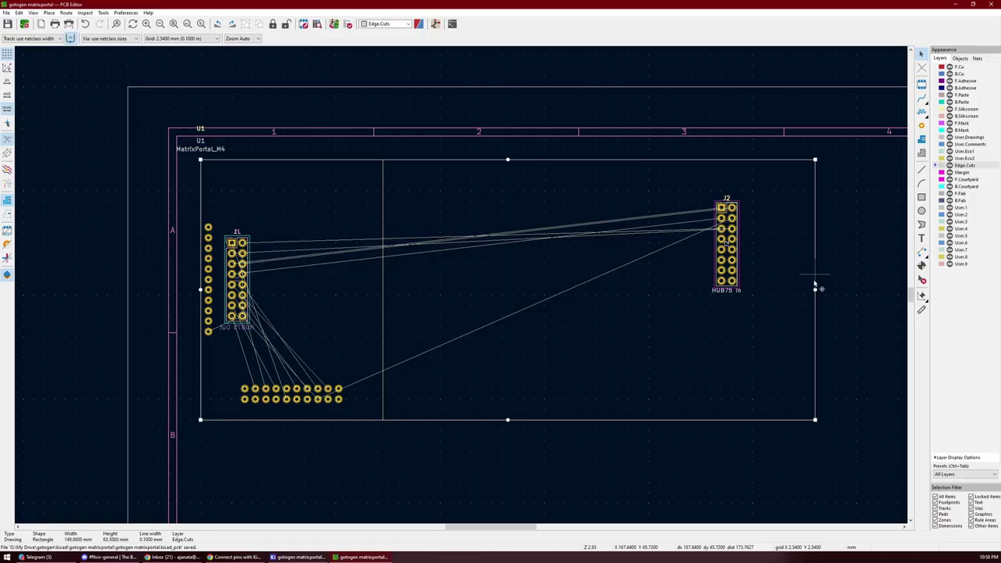
pyautogui.moveTo(815, 290); pyautogui.dragTo(669, 291)
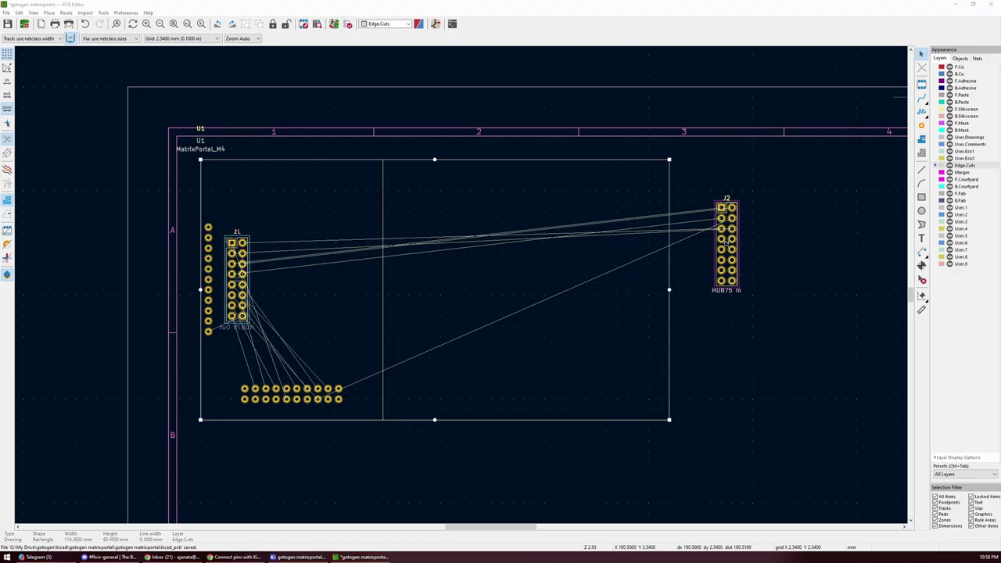
pyautogui.moveTo(671, 291); pyautogui.dragTo(525, 304)
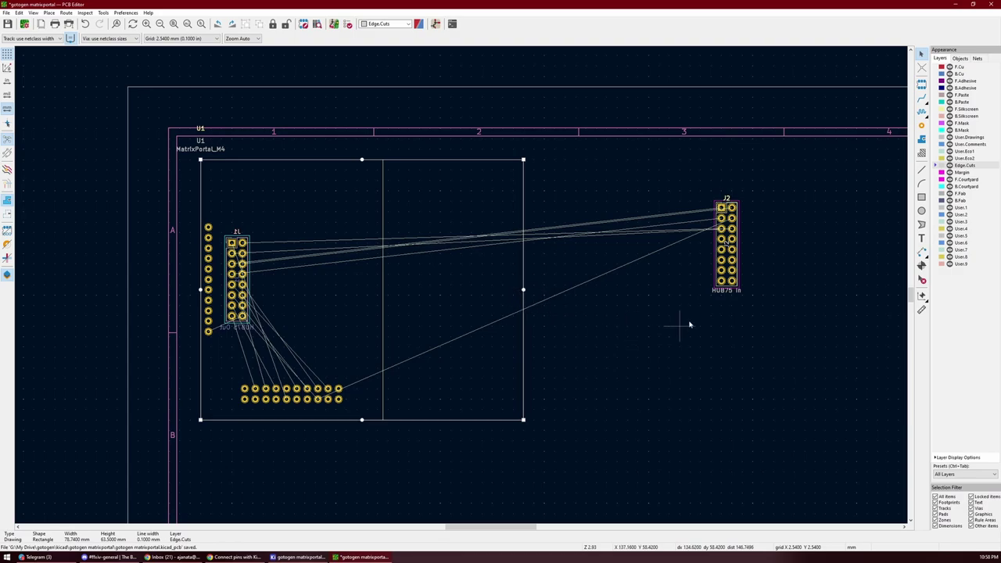
# - Try adding text labels near J2, cancel both empty entries and return to the Select tool
pyautogui.hotkey('ctrl', 'shift', 't')
pyautogui.click(732, 268)
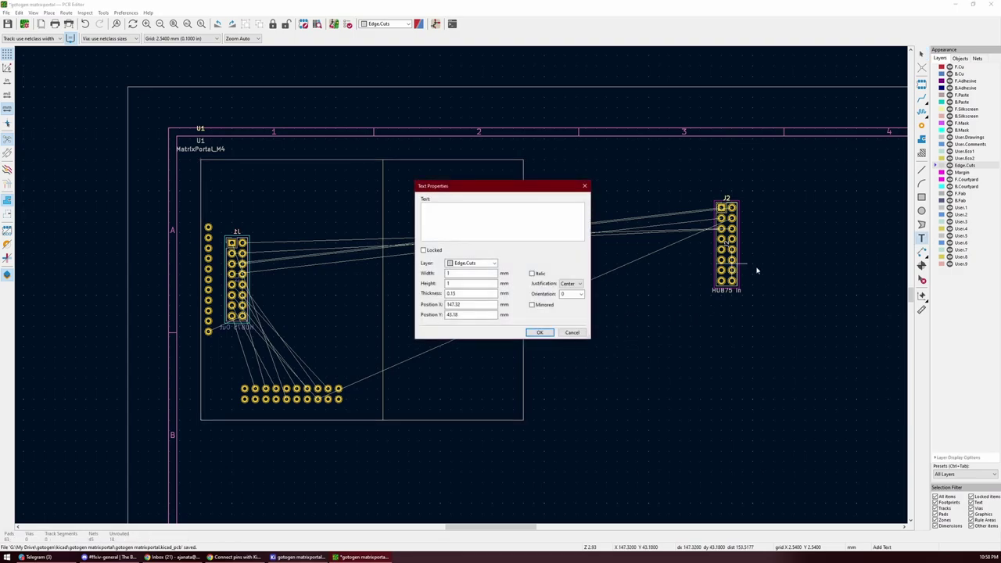
pyautogui.press('Escape')
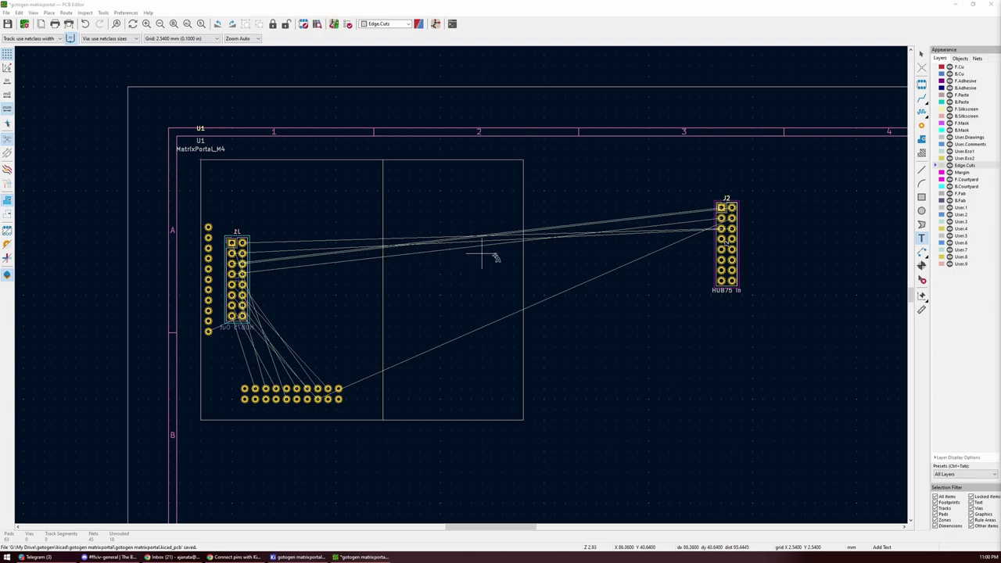
pyautogui.click(738, 202)
pyautogui.click(738, 202)
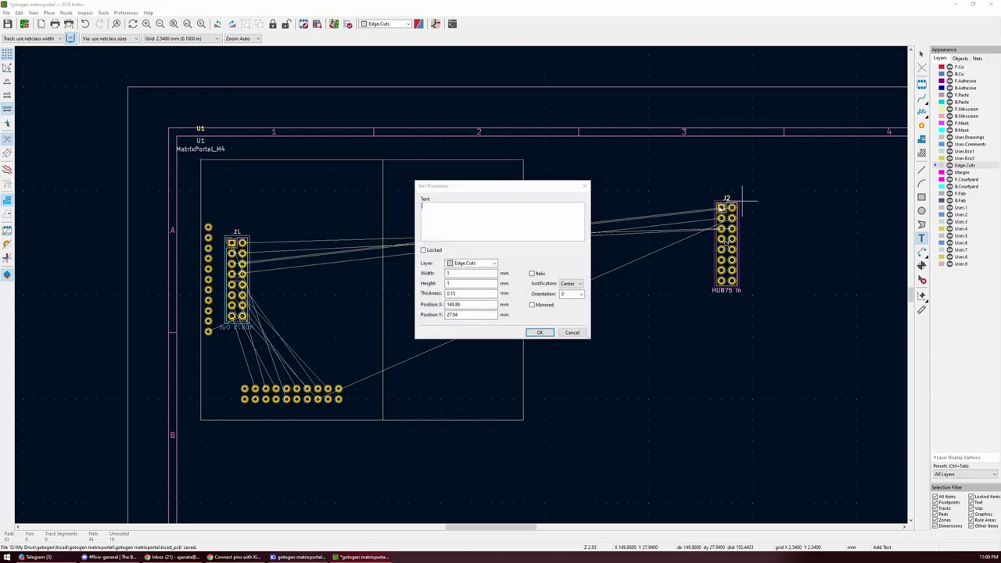
pyautogui.press('Escape')
pyautogui.click(922, 53)
# - Select the J2 HUB75 In connector and pick it up with M to reposition it
pyautogui.moveTo(735, 202)
pyautogui.mouseDown()
pyautogui.moveTo(539, 206)
pyautogui.moveTo(744, 170)
pyautogui.moveTo(730, 205)
pyautogui.mouseUp()
pyautogui.press('m')
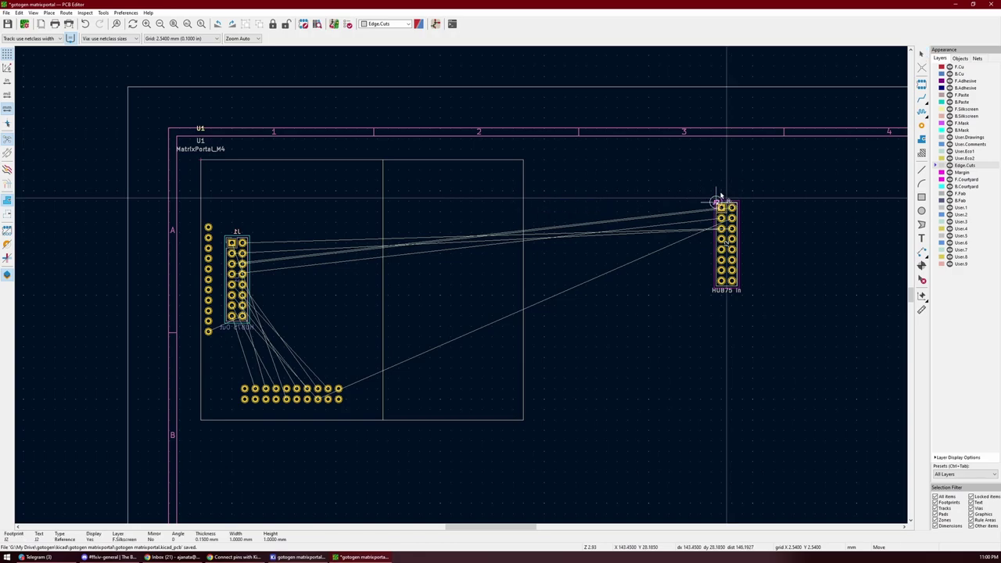
pyautogui.click(728, 198)
pyautogui.click(738, 203)
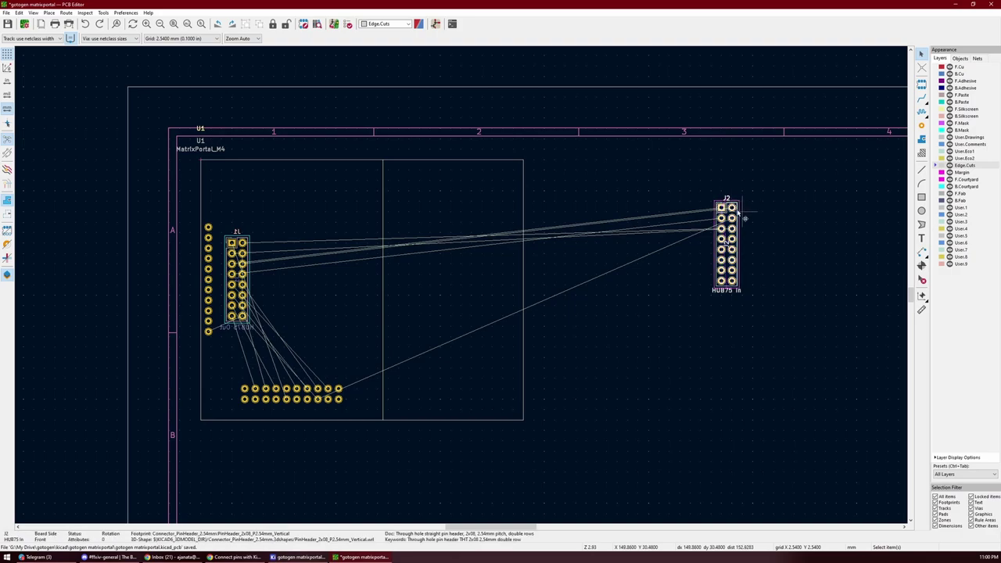
pyautogui.press('m')
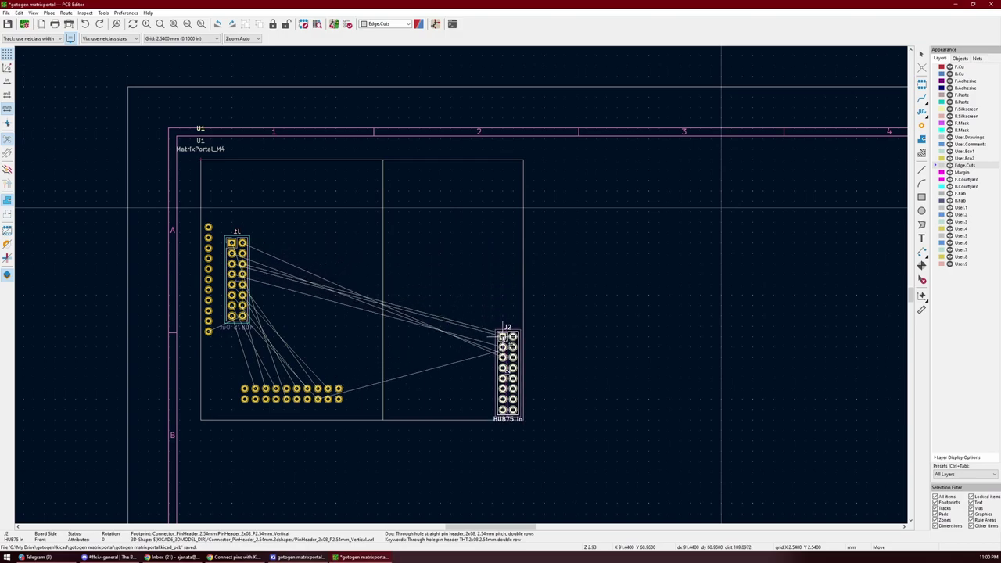
# - Drop J2 at the lower right edge inside the board outline
pyautogui.click(505, 338)
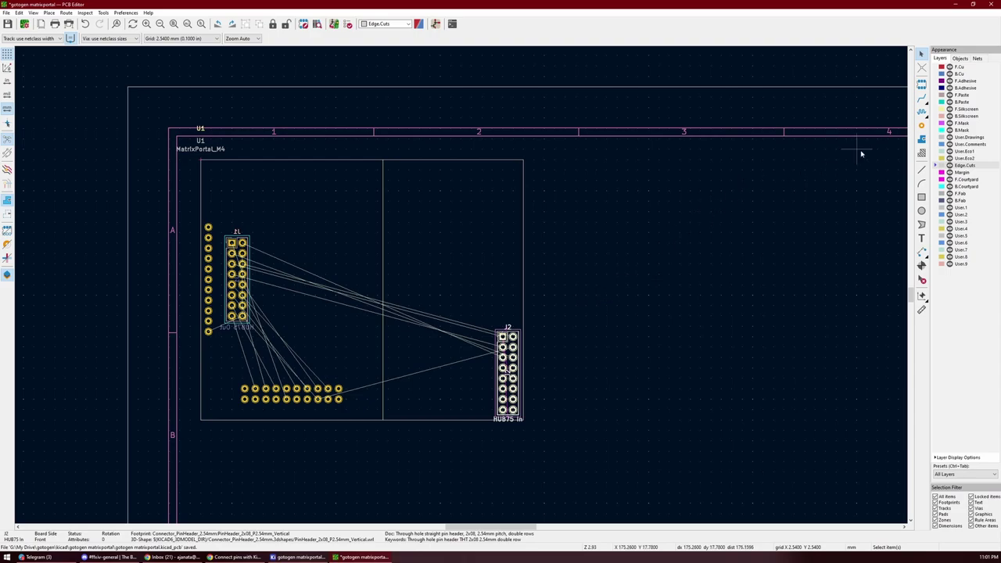
pyautogui.click(922, 198)
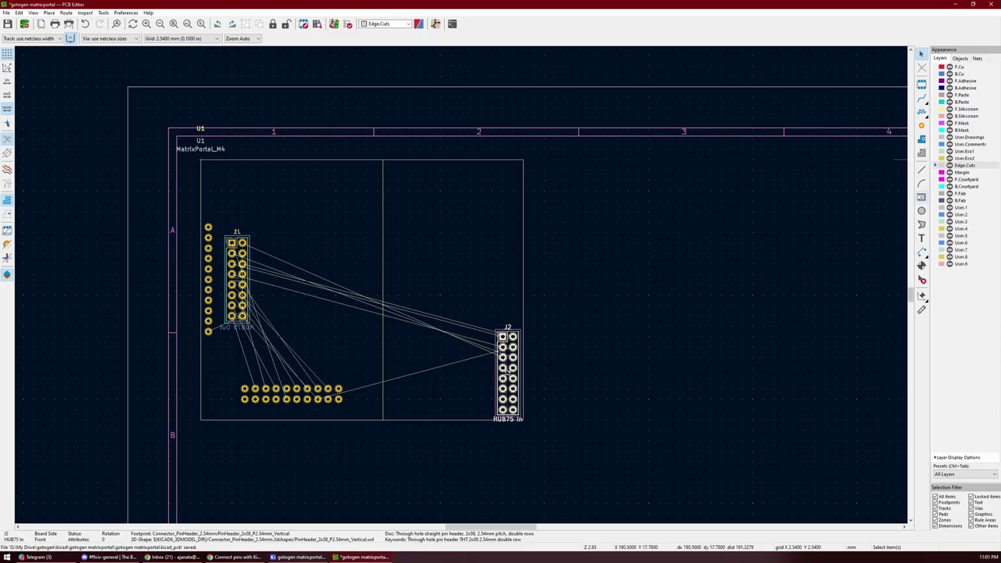
pyautogui.moveTo(576, 273); pyautogui.dragTo(637, 301)
pyautogui.click(565, 274)
pyautogui.click(617, 295)
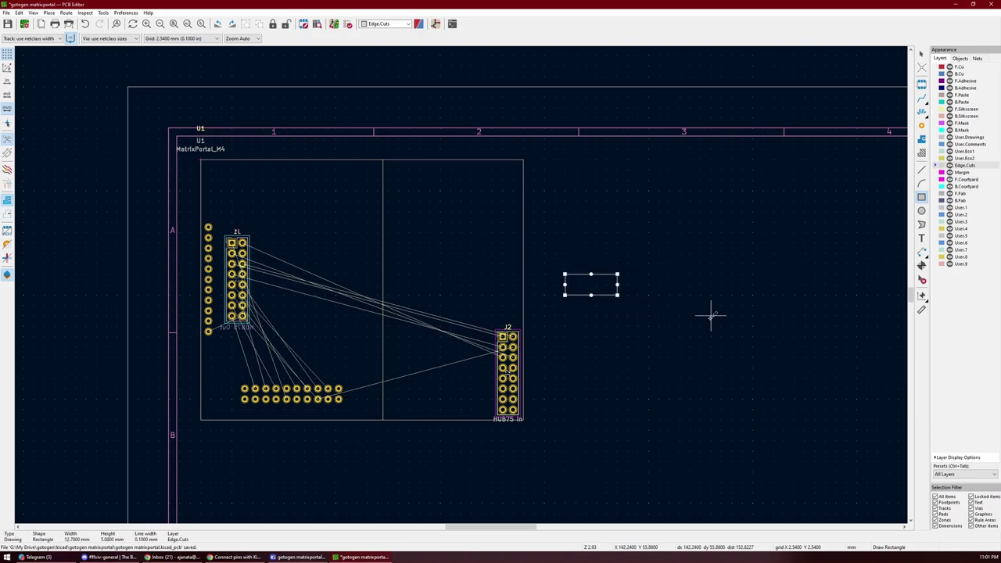
pyautogui.hotkey('ctrl', 'z')
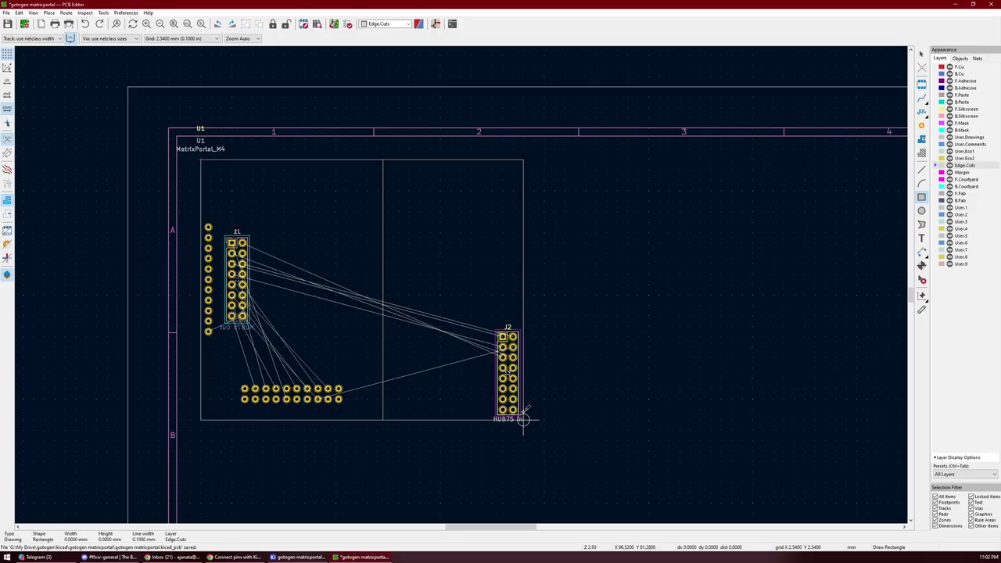
# - Draw a 55.88 × 30.48 mm rectangle from J2's corner, undo it, and save the board
pyautogui.click(523, 420)
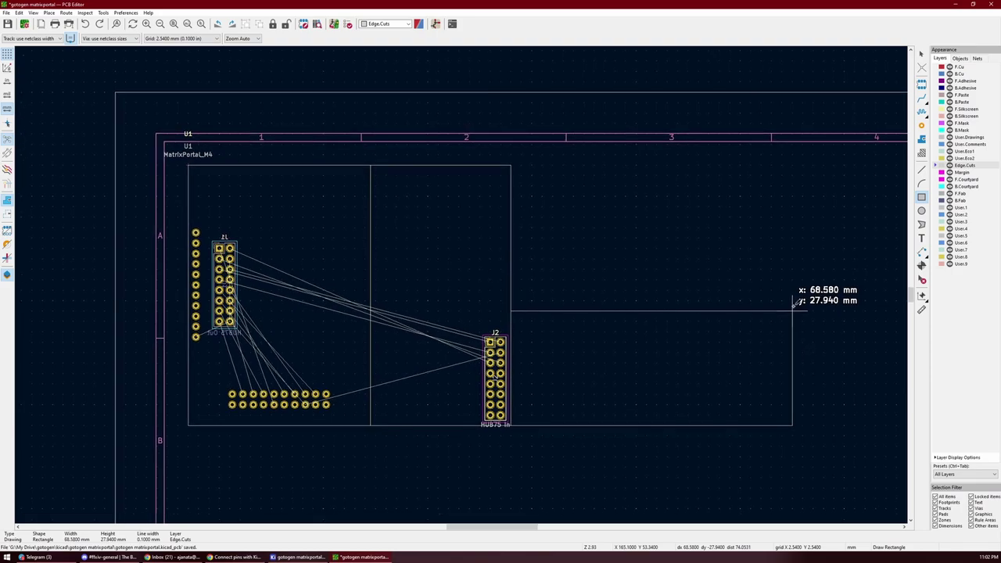
pyautogui.click(739, 299)
pyautogui.hotkey('ctrl', 'z')
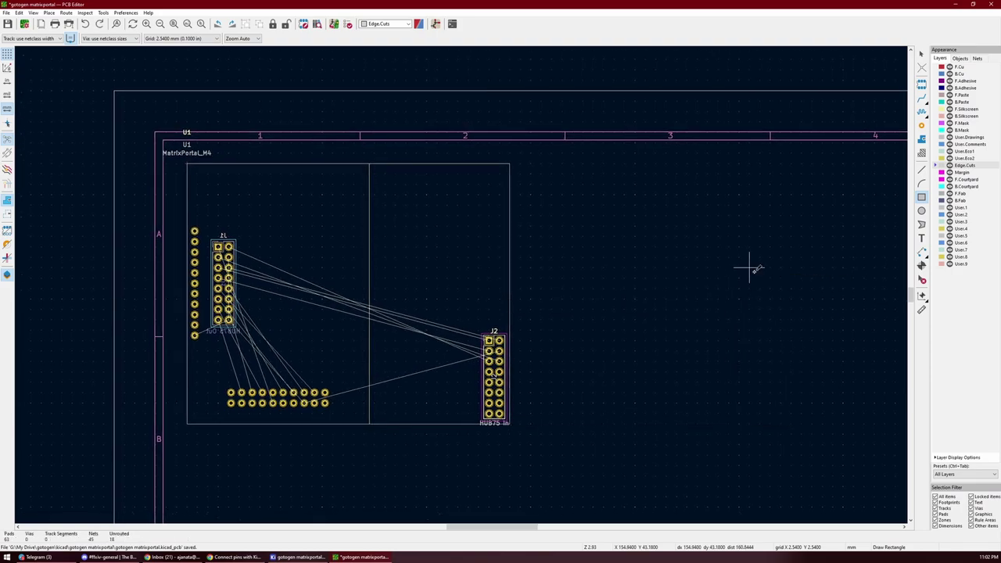
pyautogui.hotkey('ctrl', 's')
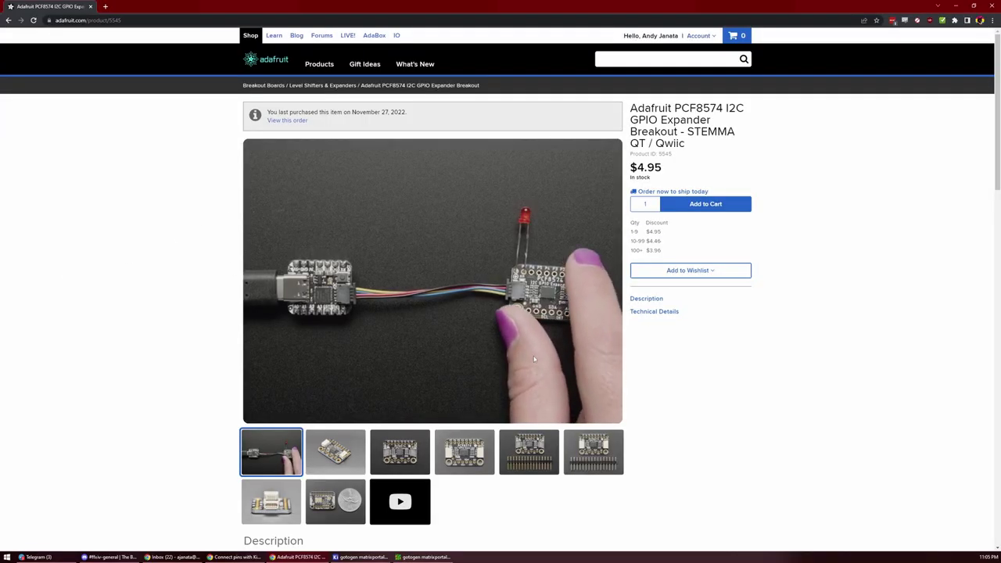
# - Scroll through the PCF8574 product Description and back up to the title
pyautogui.scroll(-4, 441, 298)
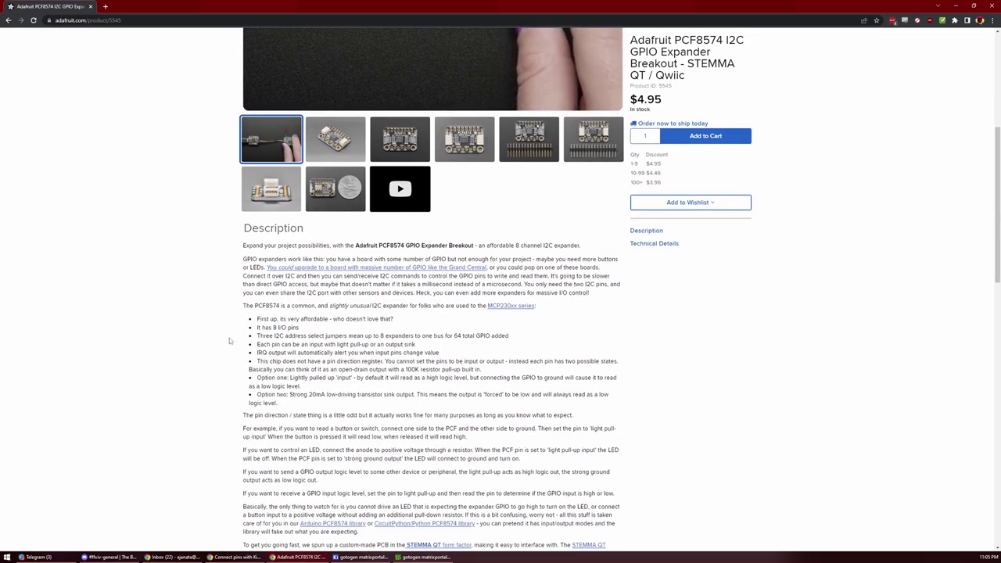
pyautogui.scroll(-1, 230, 339)
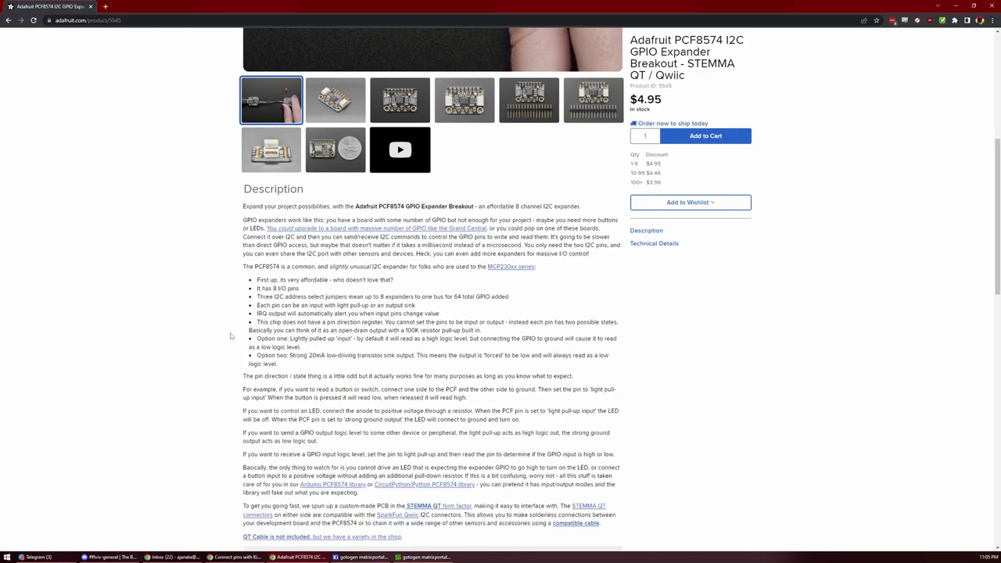
pyautogui.scroll(1, 231, 336)
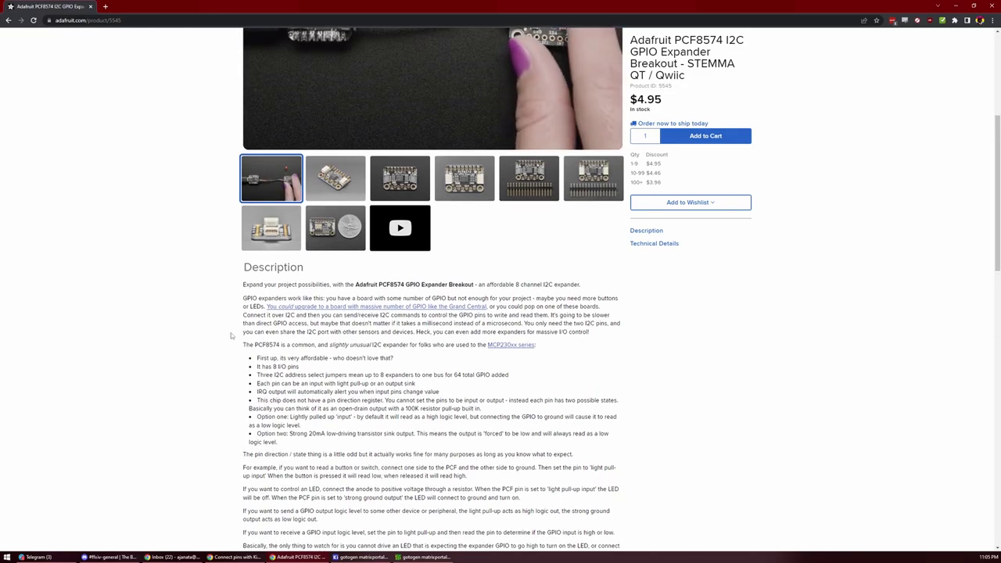
pyautogui.scroll(4, 230, 333)
# - Copy the part number PCF8574 from the Adafruit product title
pyautogui.doubleClick(698, 108)
pyautogui.rightClick(696, 108)
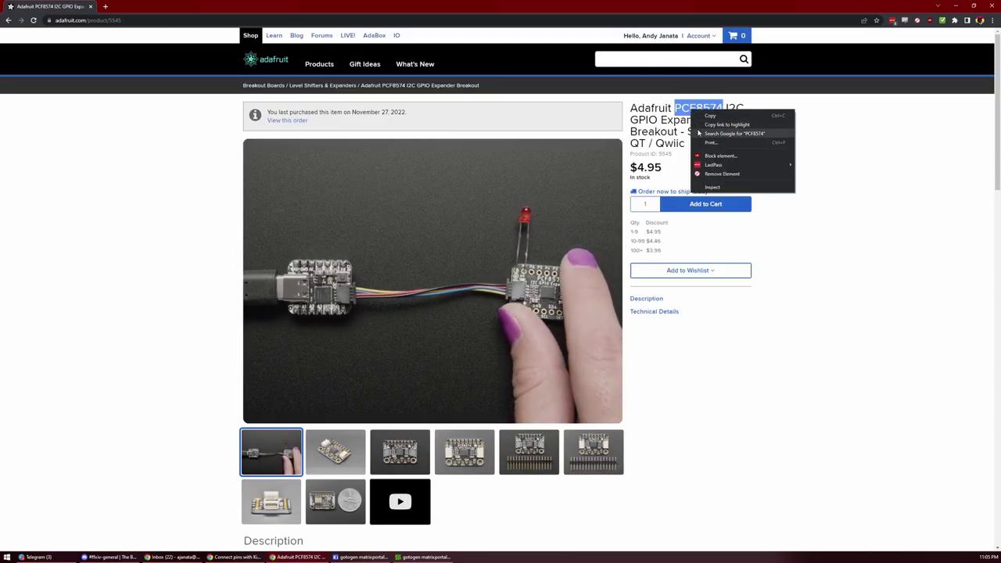
pyautogui.click(708, 114)
# - Open Digi-Key in a new tab and filter the PCF8574 results to Through Hole mounting
pyautogui.hotkey('ctrl', 't')
pyautogui.write('digikey')
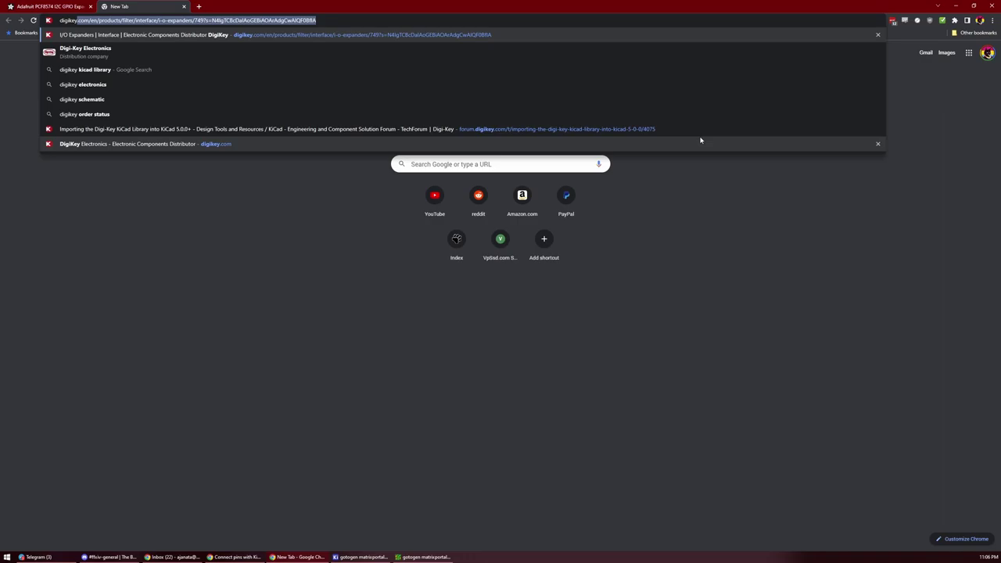
pyautogui.press('Return')
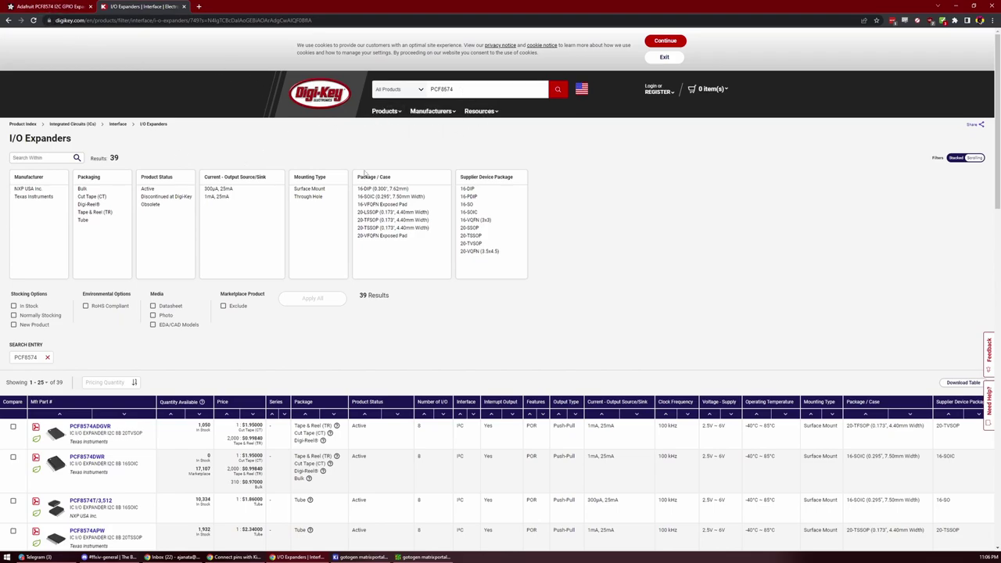
pyautogui.click(316, 197)
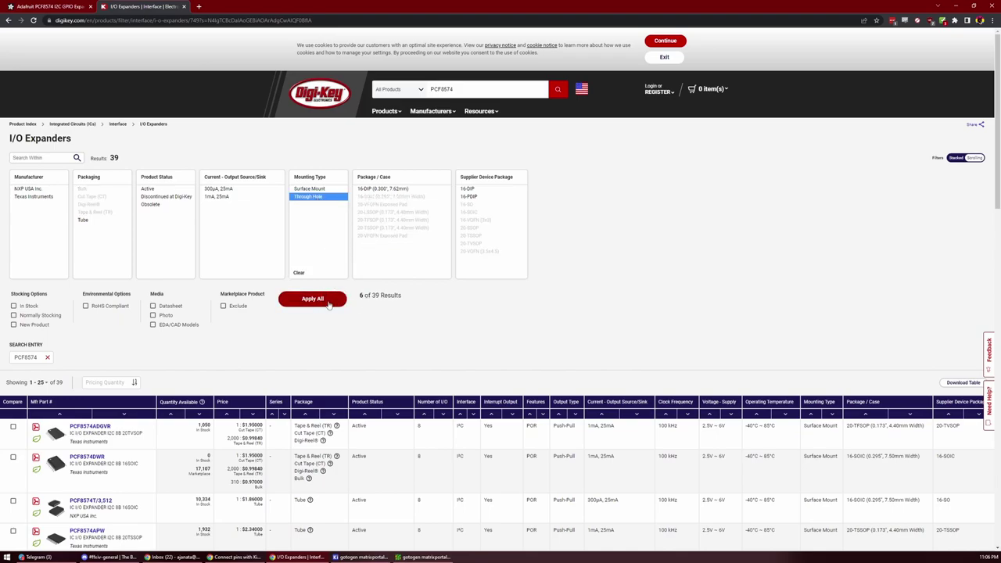
pyautogui.scroll(-2, 198, 353)
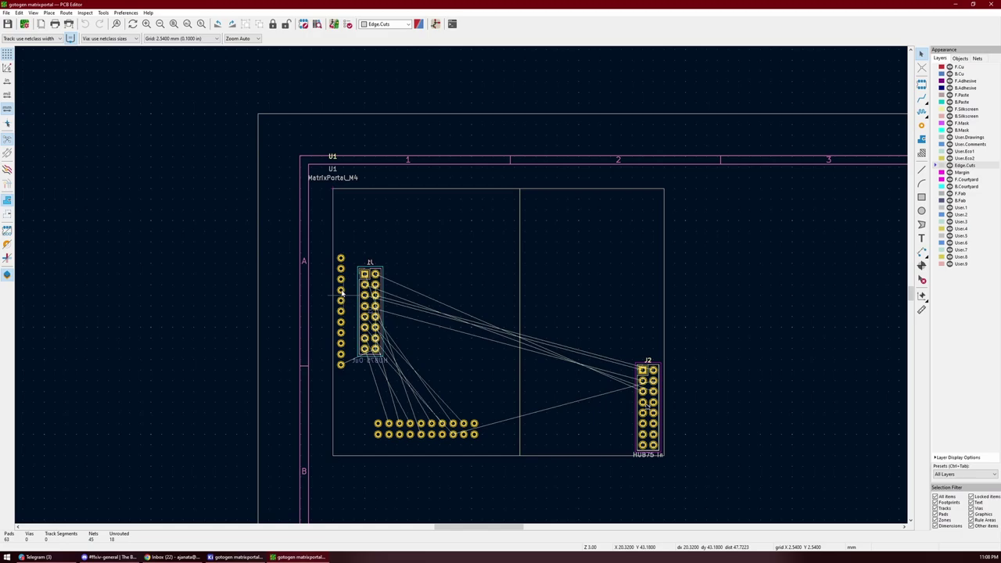
# - Switch to the KiCad project manager and open the MatrixPortal schematic in the Schematic Editor
pyautogui.hotkey('alt', 'Tab')
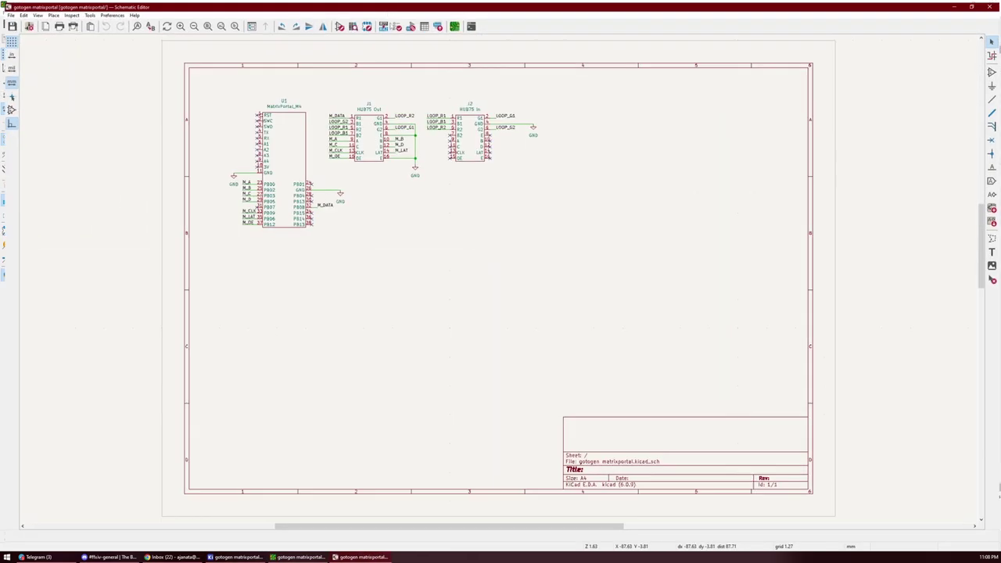
pyautogui.press('a')
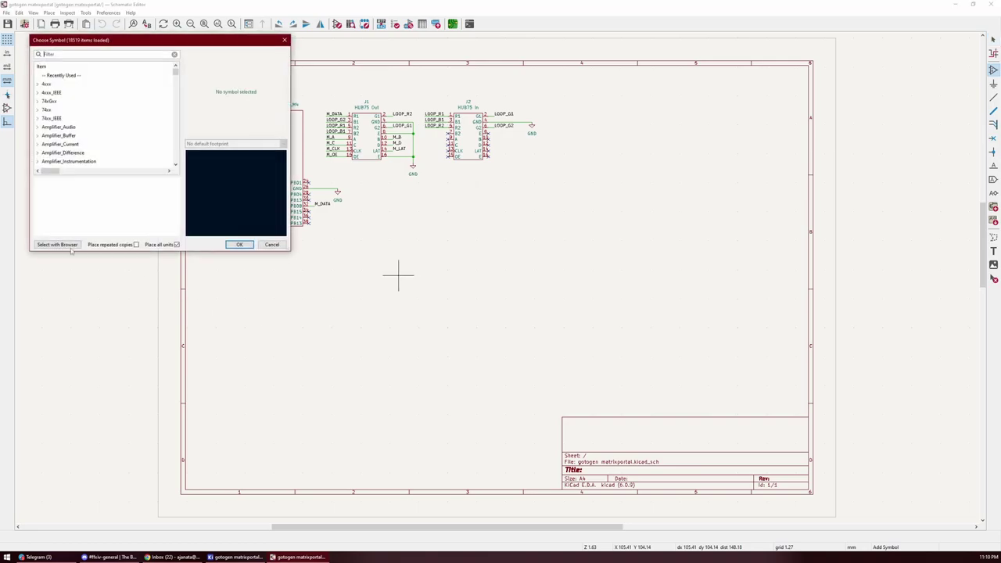
pyautogui.press('Escape')
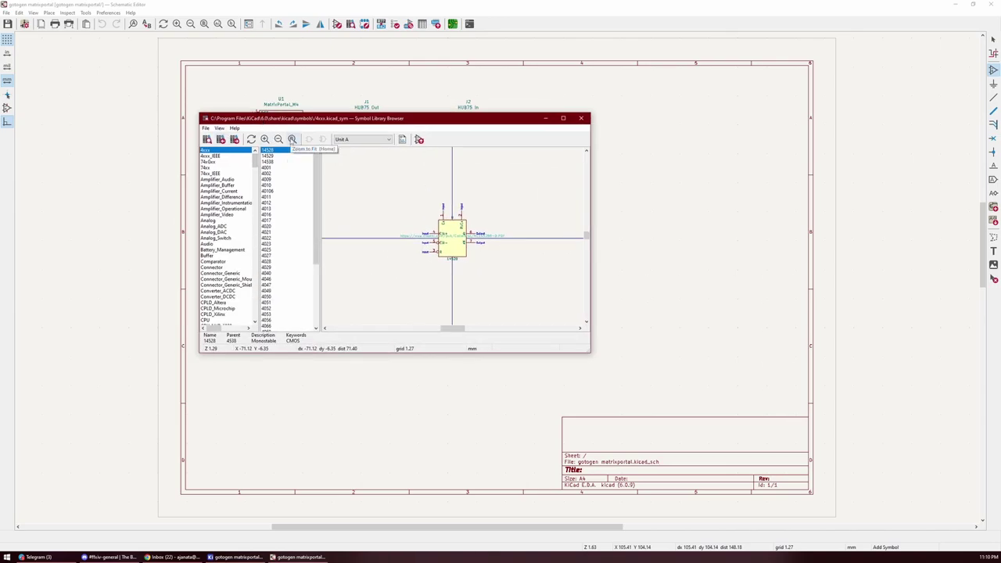
# - Compare SW_Push and SW_Reed in the Switch library and take SW_Push for placing
pyautogui.click(280, 239)
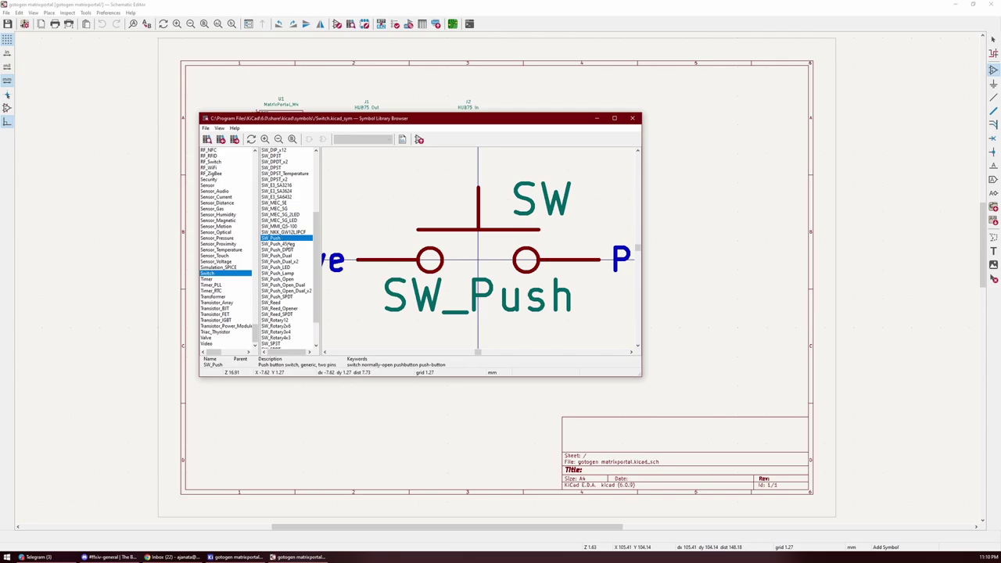
pyautogui.click(279, 303)
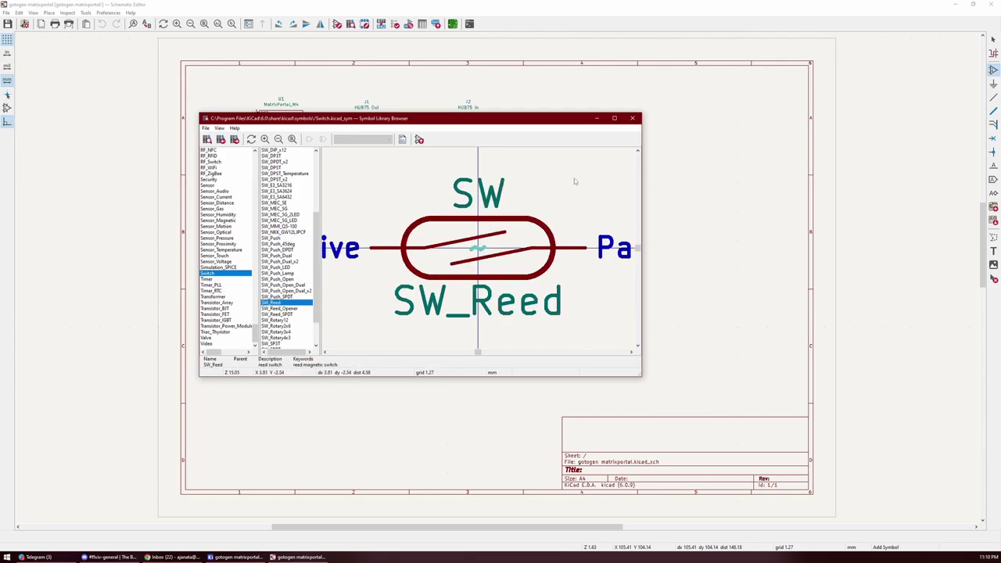
pyautogui.click(280, 238)
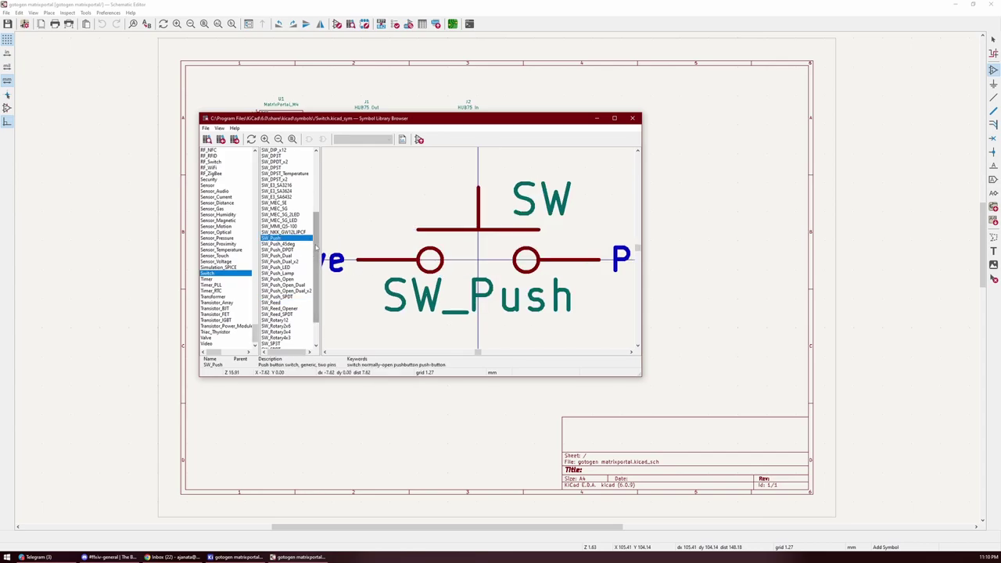
pyautogui.scroll(-2, 317, 267)
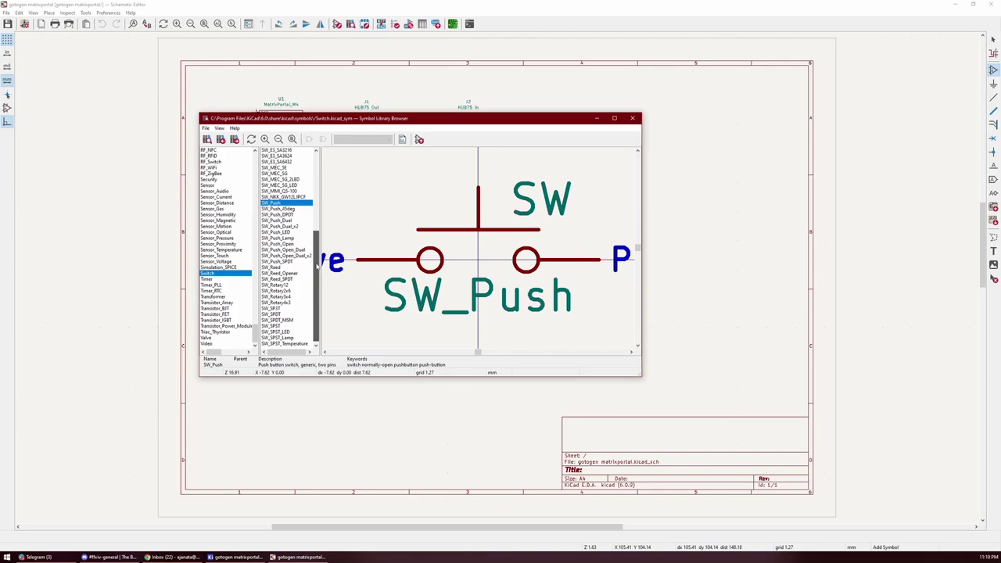
pyautogui.scroll(2, 316, 266)
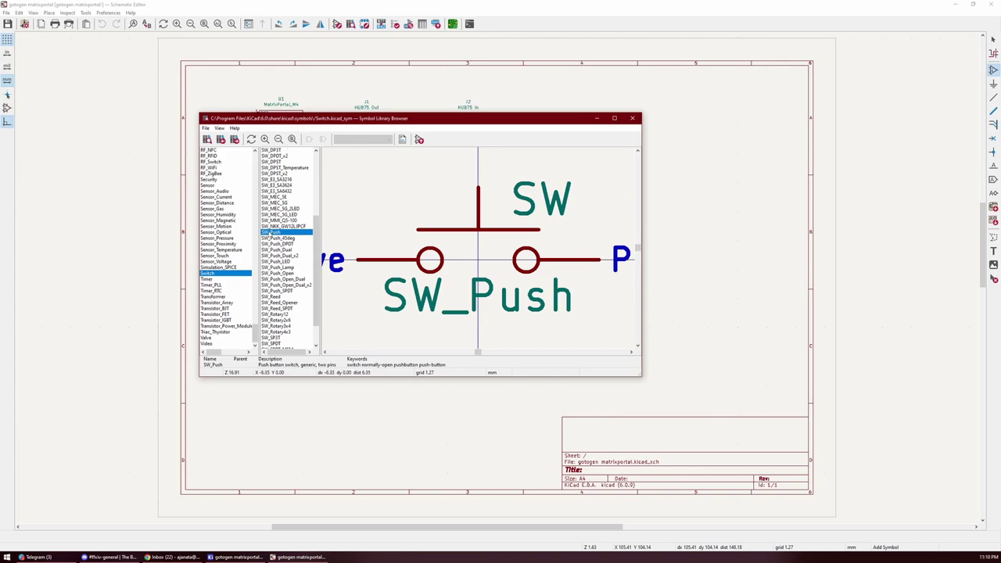
pyautogui.doubleClick(270, 232)
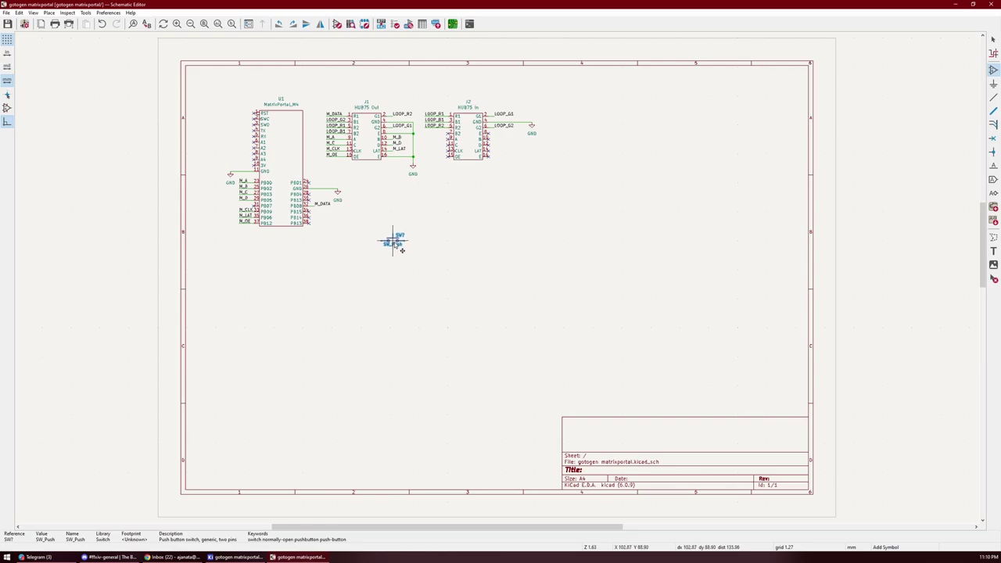
# - Place two SW_Push pushbuttons, SW1 and SW2, one above the other below U1
pyautogui.click(259, 250)
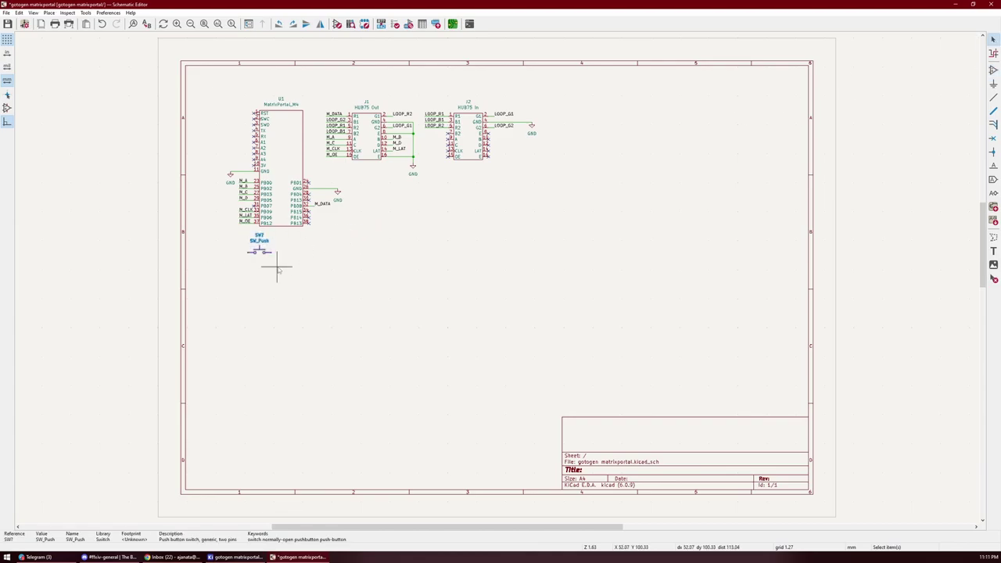
pyautogui.click(259, 274)
pyautogui.scroll(3, 234, 274)
pyautogui.press('v')
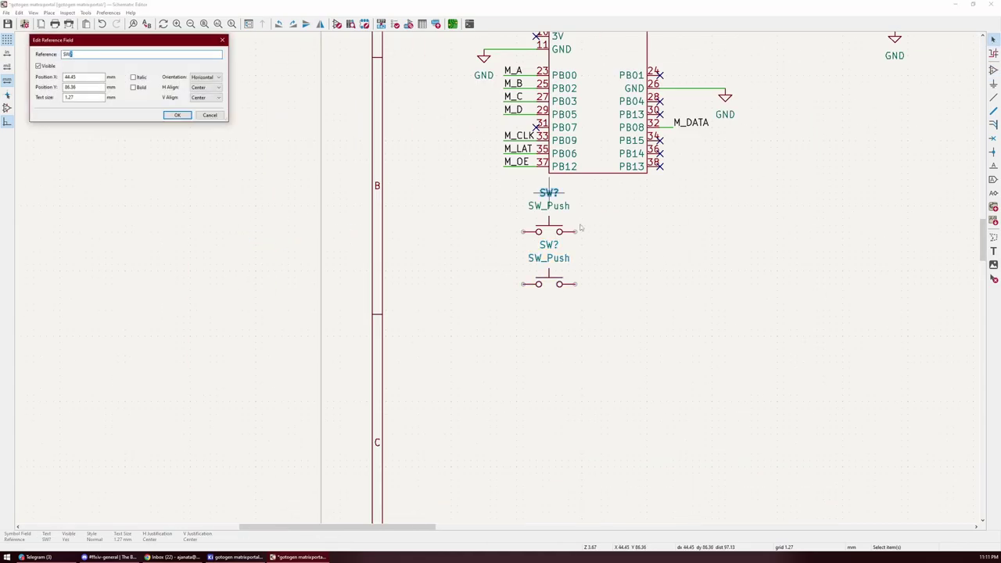
pyautogui.click(210, 116)
pyautogui.scroll(2, 586, 208)
# - Add net labels B_MENU and B_BACK to the left of SW1 and SW2
pyautogui.press('l')
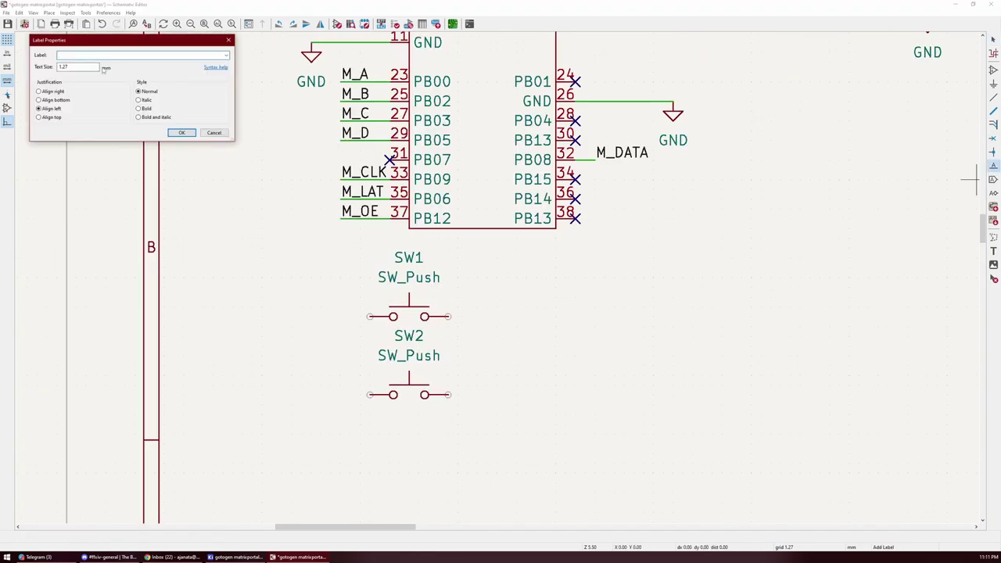
pyautogui.click(182, 133)
pyautogui.click(302, 316)
pyautogui.click(301, 396)
pyautogui.write('B_BACK')
pyautogui.press('Return')
pyautogui.click(301, 395)
# - Wire the B_MENU label to SW1's left pin and B_BACK to SW2's pin
pyautogui.press('w')
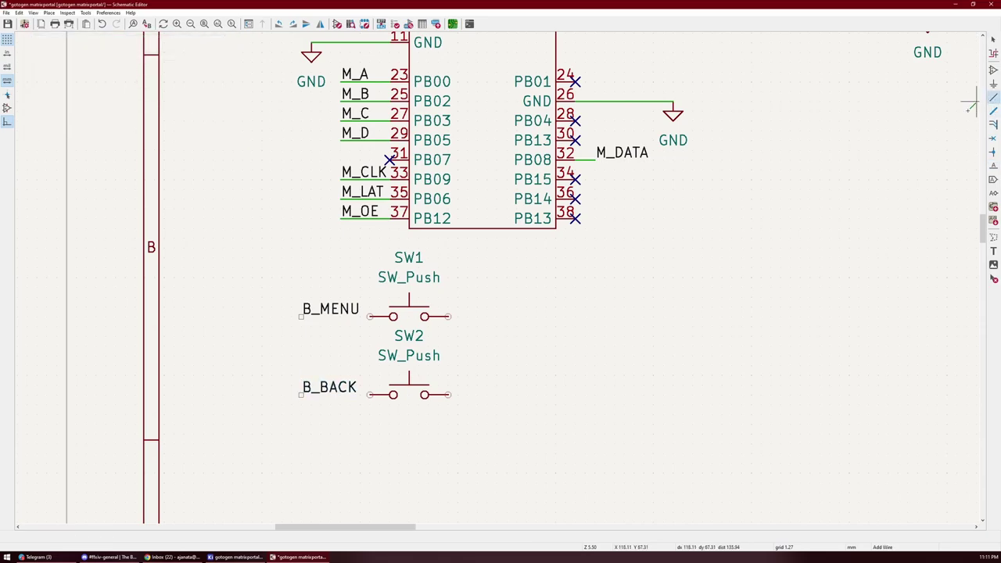
pyautogui.click(302, 316)
pyautogui.click(369, 316)
pyautogui.click(301, 395)
pyautogui.click(369, 395)
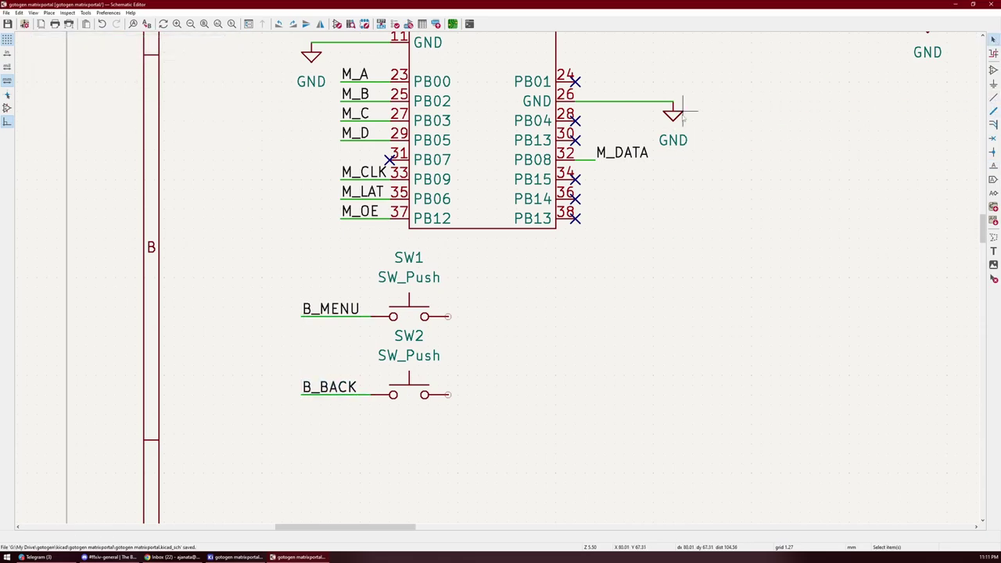
# - Duplicate the ground symbol below SW2, connect the switch pins to it, and save
pyautogui.click(673, 118)
pyautogui.hotkey('ctrl', 'd')
pyautogui.click(458, 387)
pyautogui.click(477, 415)
pyautogui.hotkey('ctrl', 's')
pyautogui.keyDown('shift'); pyautogui.scroll(5, 536, 352); pyautogui.keyUp('shift')
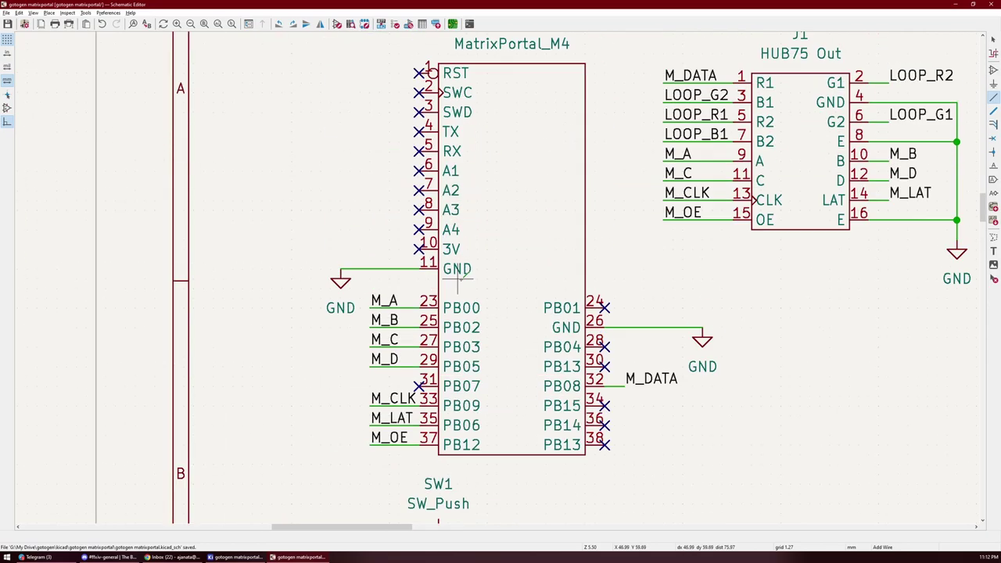
pyautogui.keyDown('shift'); pyautogui.scroll(-3, 564, 268); pyautogui.keyUp('shift')
# - Copy the B_MENU and B_BACK labels next to U1 pins A1 and A2
pyautogui.click(358, 357)
pyautogui.keyDown('shift'); pyautogui.click(358, 436); pyautogui.keyUp('shift')
pyautogui.hotkey('ctrl', 'd')
pyautogui.keyDown('shift'); pyautogui.scroll(4, 369, 223); pyautogui.keyUp('shift')
pyautogui.moveTo(317, 183); pyautogui.dragTo(340, 250)
# - Remove the no-connect flags on A1 and A2, wire them to the labels, and save
pyautogui.press('w')
pyautogui.press('Escape')
pyautogui.press('Delete')
pyautogui.press('w')
pyautogui.click(419, 229)
pyautogui.doubleClick(341, 230)
pyautogui.click(418, 249)
pyautogui.click(366, 251)
pyautogui.hotkey('ctrl', 's')
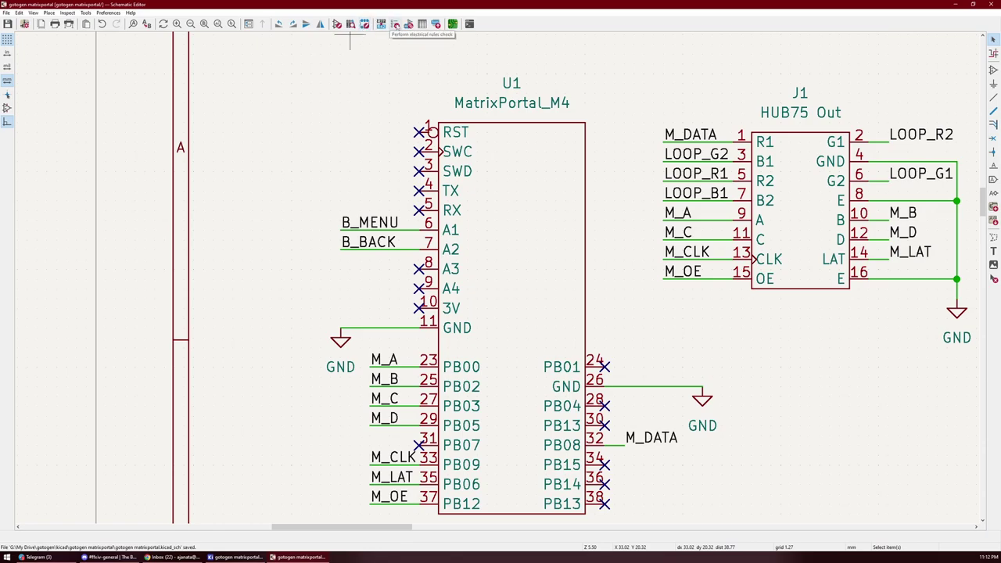
# - Run the electrical rules check on the schematic and close the results
pyautogui.click(395, 24)
pyautogui.click(242, 200)
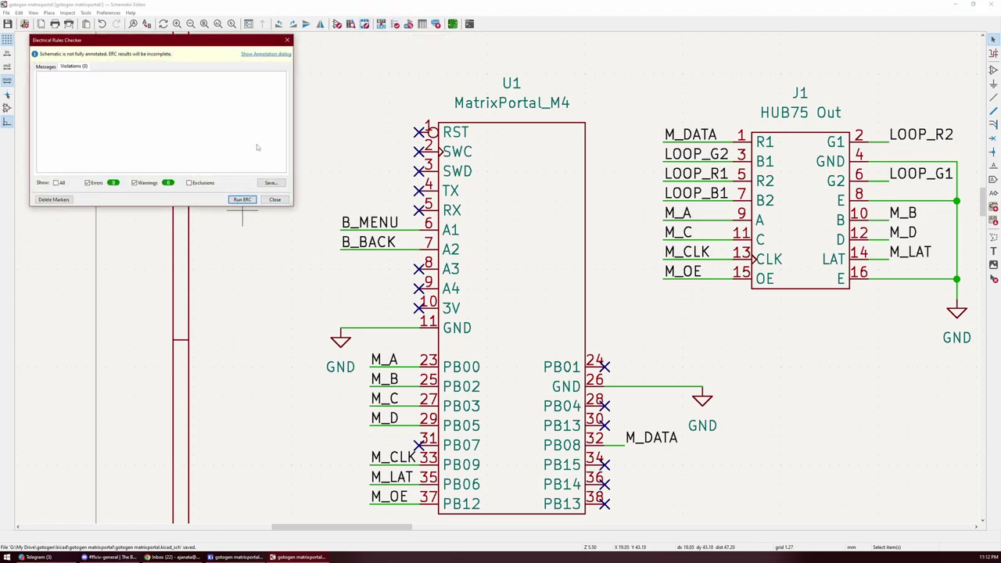
pyautogui.click(274, 200)
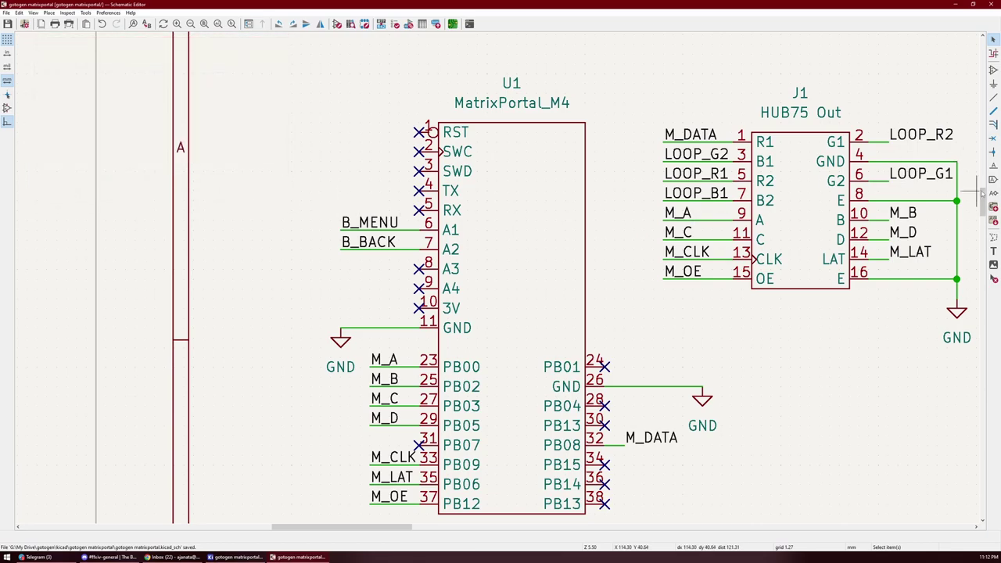
pyautogui.moveTo(981, 196)
pyautogui.mouseDown()
pyautogui.moveTo(979, 222)
pyautogui.moveTo(976, 207)
pyautogui.mouseUp()
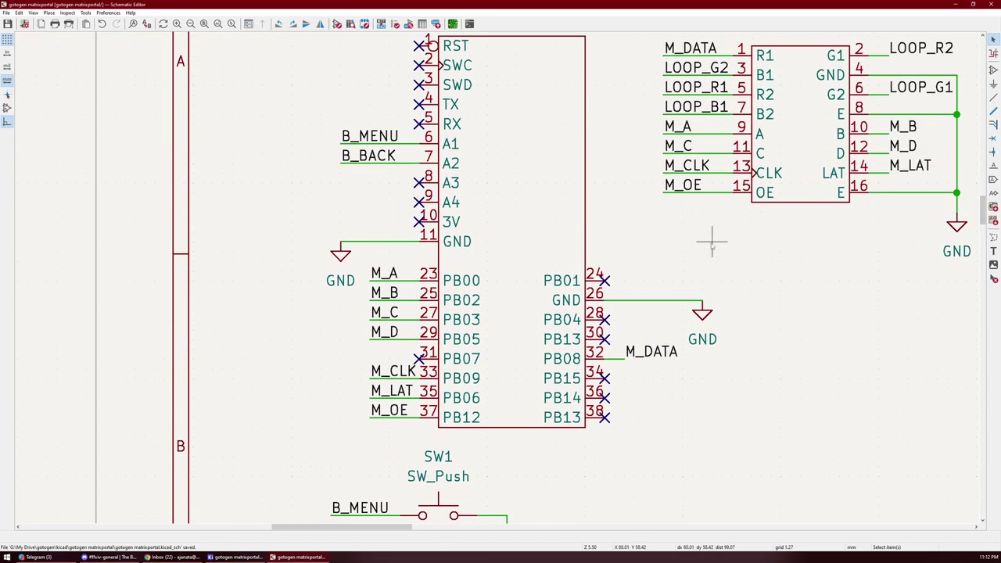
# - Browse Button_Switch_THT footprints in Assign Footprints without changes, then switch to the project manager
pyautogui.click(84, 12)
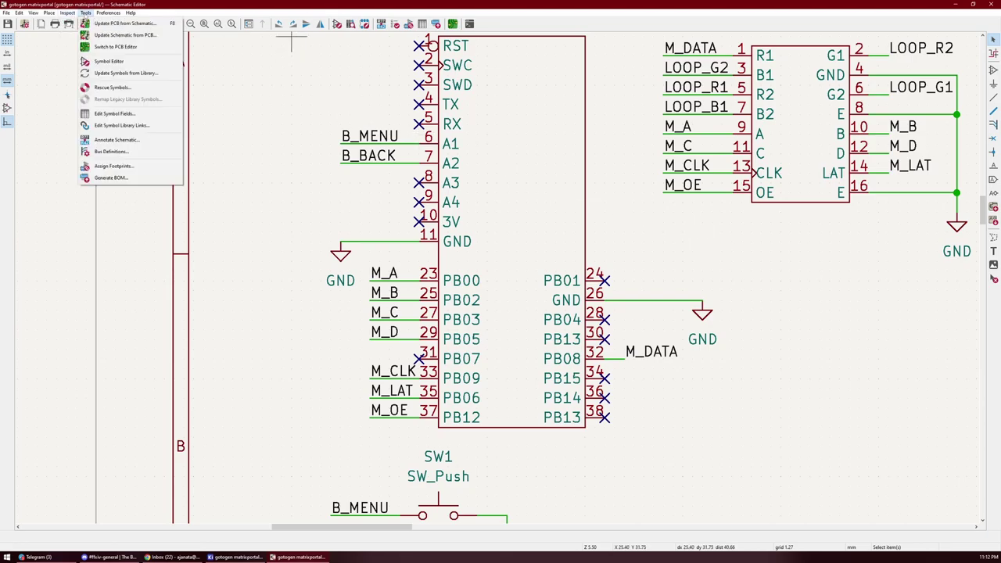
pyautogui.click(492, 312)
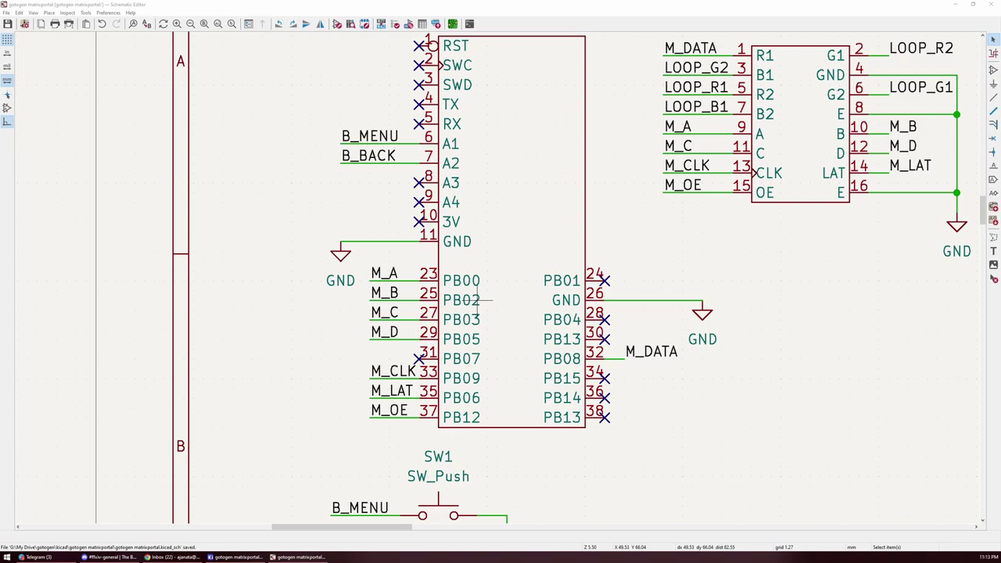
pyautogui.click(84, 12)
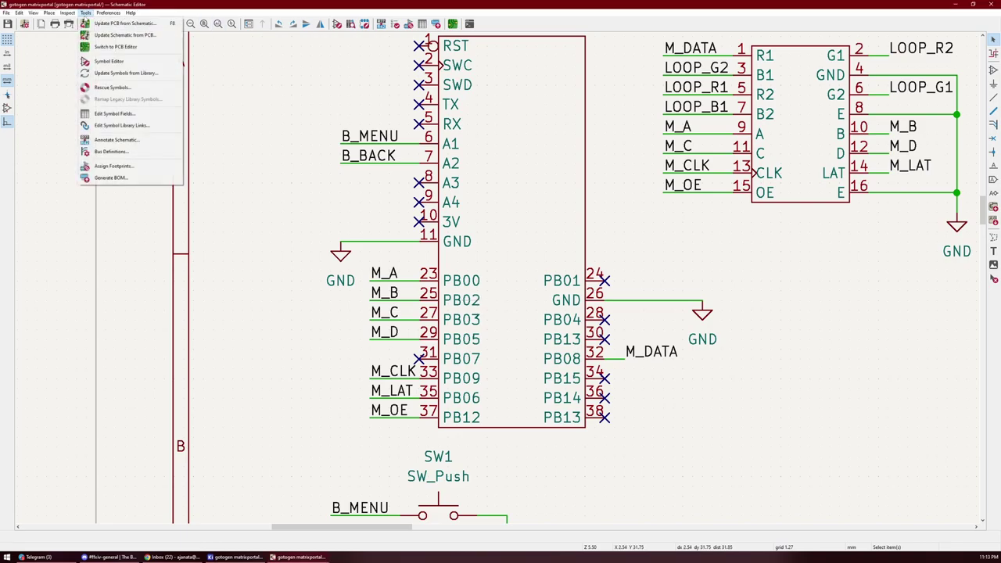
pyautogui.click(113, 166)
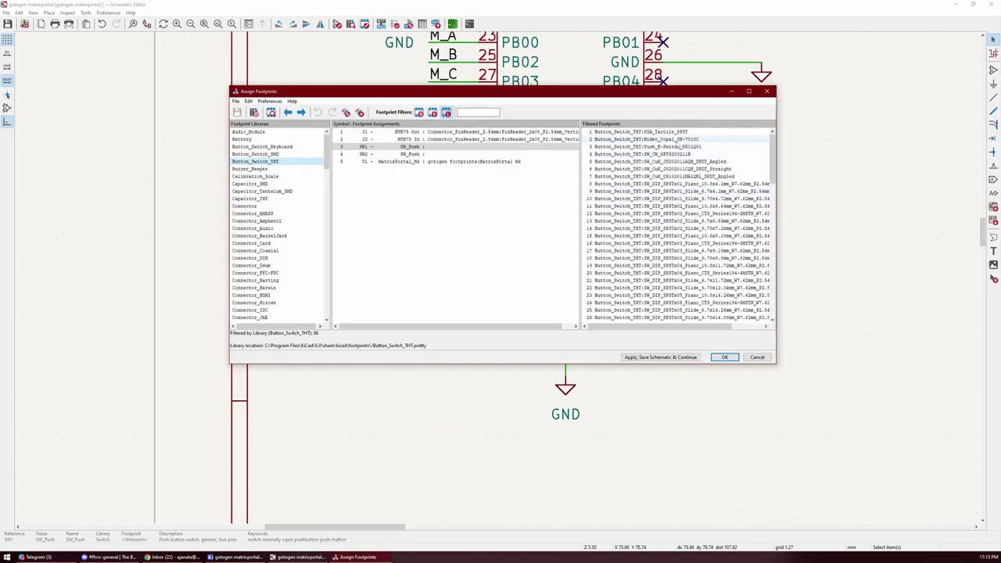
pyautogui.moveTo(772, 154); pyautogui.dragTo(748, 131)
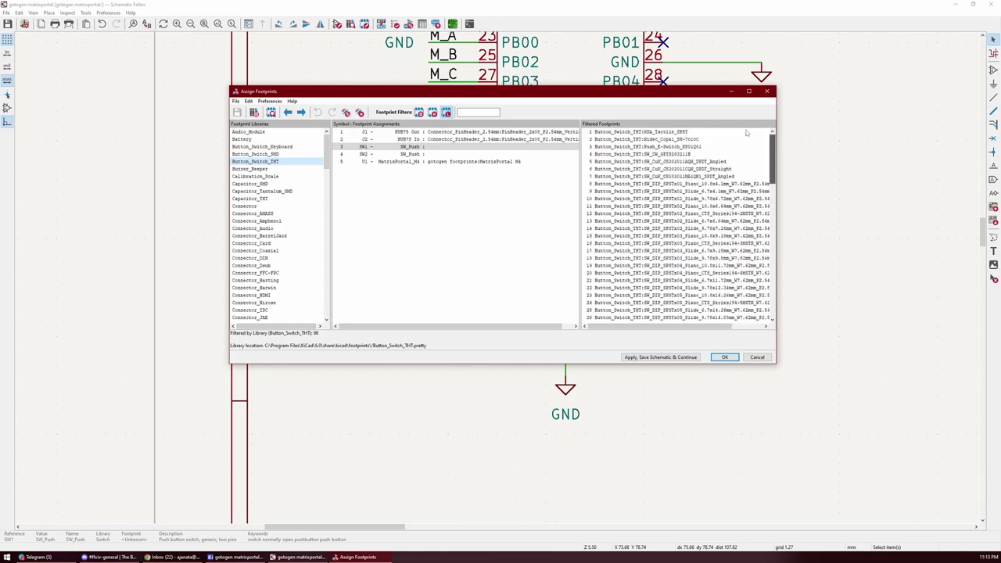
pyautogui.click(767, 91)
pyautogui.click(261, 557)
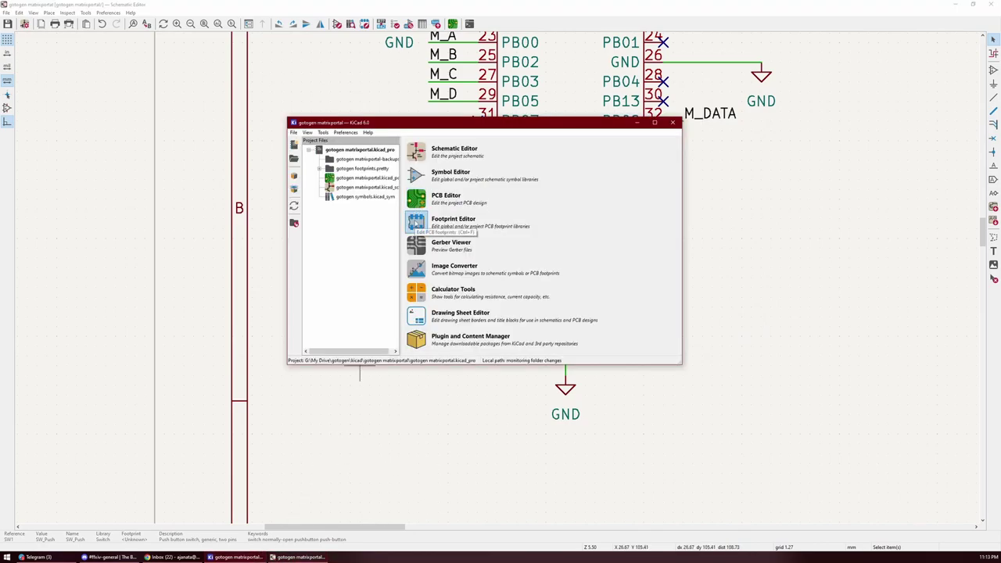
# - Launch the Footprint Editor and preview KSA_Tactile_SPST, Nidec_Copal_SH-7010C, Push_E-Switch_KS01Q01 and SW_CW_GPTS203211B
pyautogui.click(415, 223)
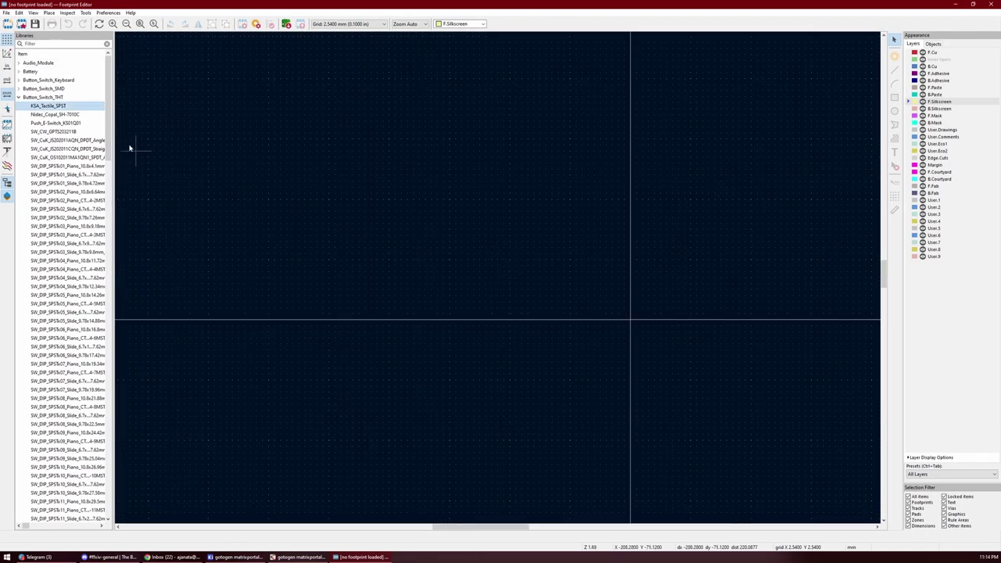
pyautogui.click(48, 105)
pyautogui.click(53, 114)
pyautogui.click(55, 123)
pyautogui.click(59, 132)
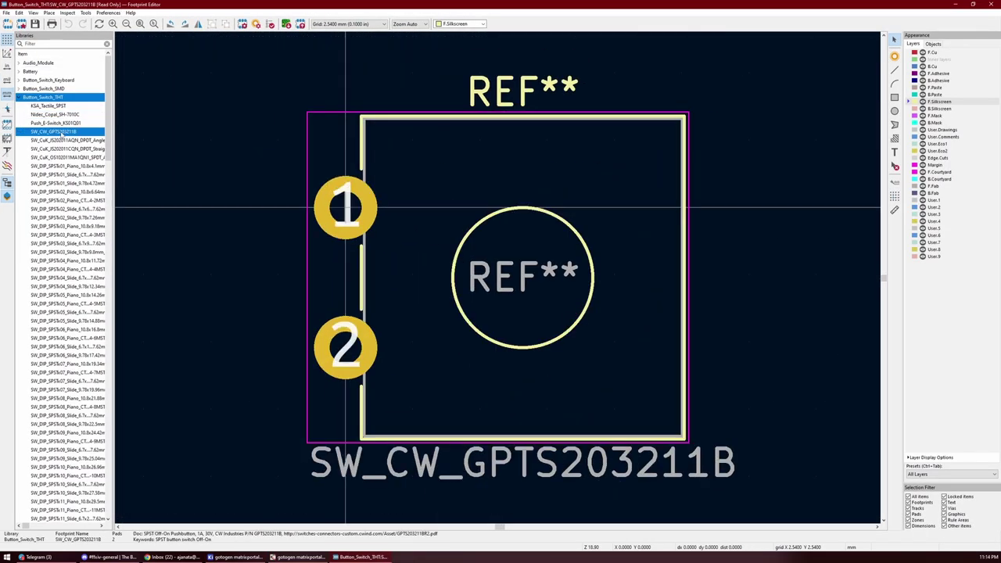
pyautogui.scroll(-1, 59, 131)
pyautogui.moveTo(112, 134); pyautogui.dragTo(316, 134)
pyautogui.scroll(-13, 119, 129)
# - Compare SW_PUSH-12mm with the Wuerth 12mm part, then SW_PUSH_6mm_H4.3mm with H5mm, ending on H4.3mm
pyautogui.click(87, 279)
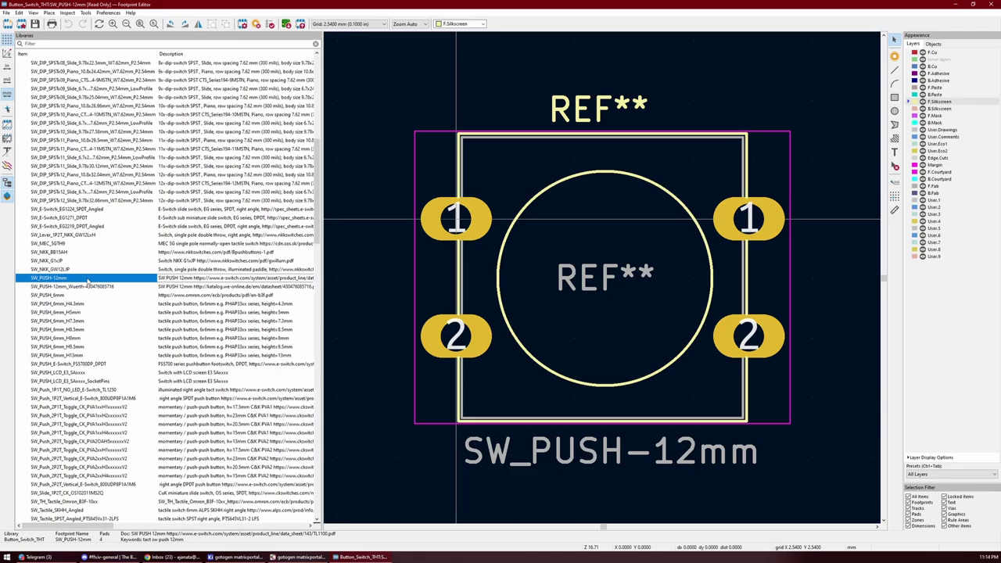
pyautogui.click(89, 286)
pyautogui.click(88, 277)
pyautogui.click(87, 288)
pyautogui.click(90, 278)
pyautogui.scroll(-2, 95, 266)
pyautogui.click(63, 253)
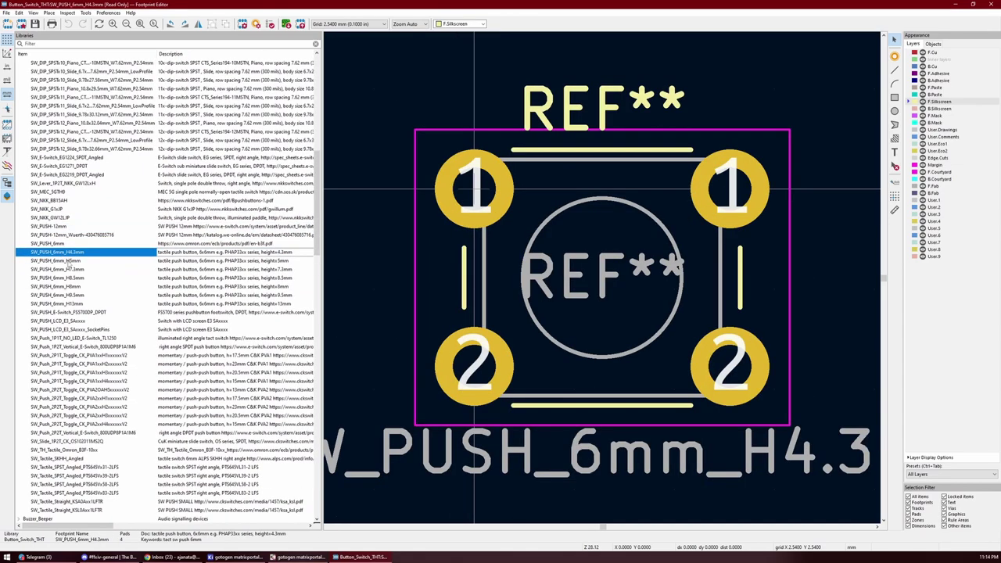
pyautogui.click(71, 261)
pyautogui.click(71, 252)
# - Assign the Button_Switch_THT:SW_PUSH_6mm footprint to SW1 and SW2 and accept
pyautogui.click(235, 557)
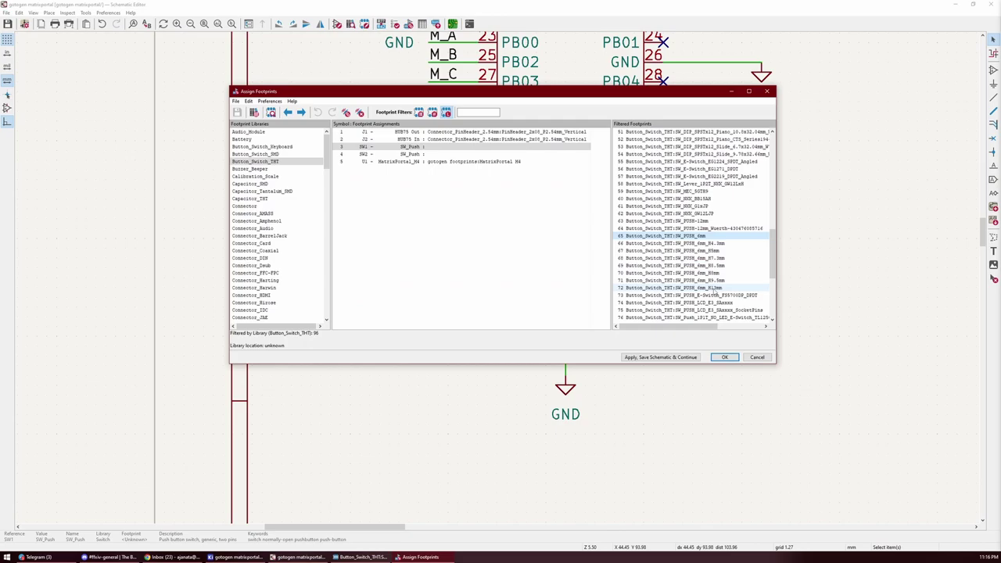
pyautogui.doubleClick(680, 236)
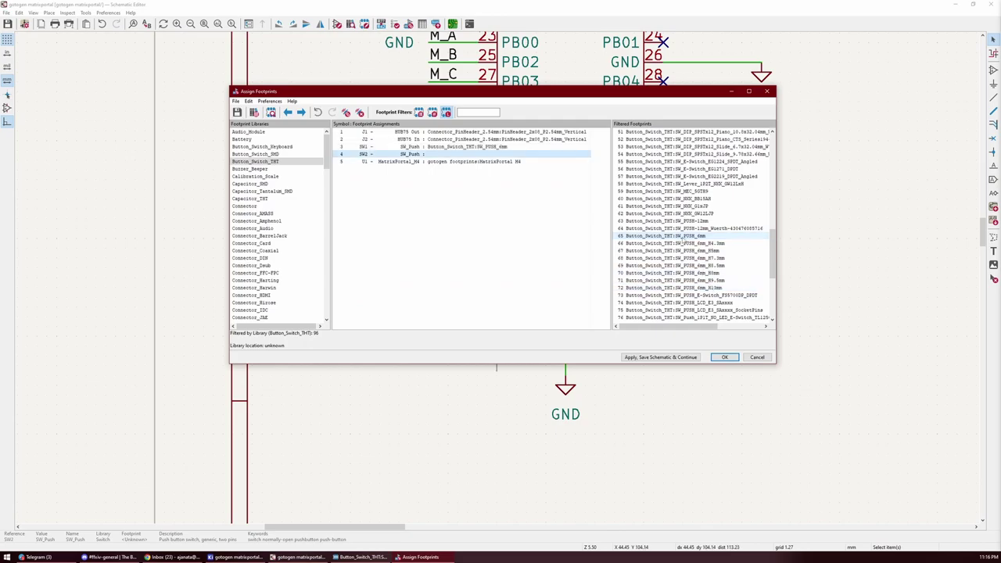
pyautogui.doubleClick(680, 237)
pyautogui.click(724, 357)
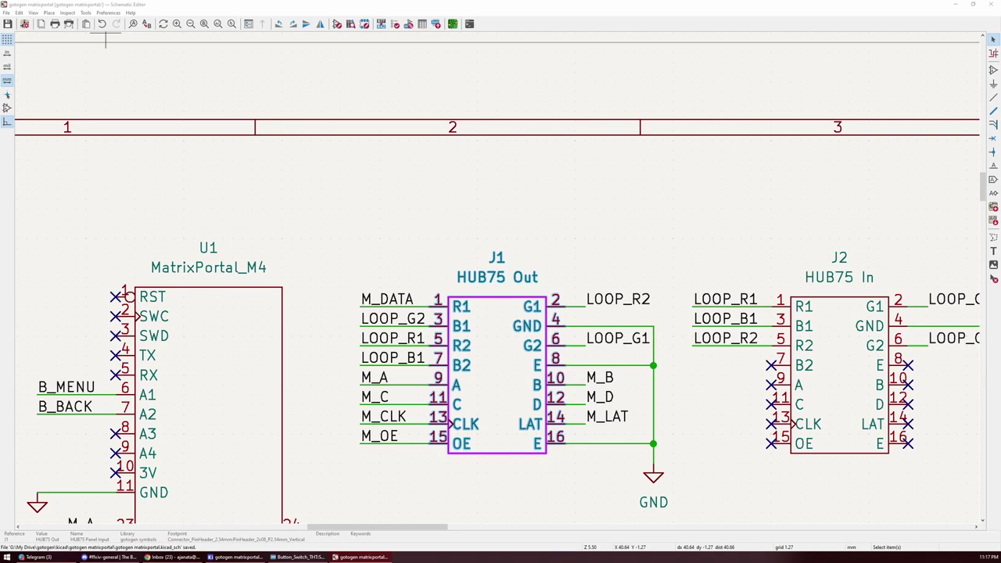
# - Update the PCB from the schematic with F8 and close the report
pyautogui.press('F8')
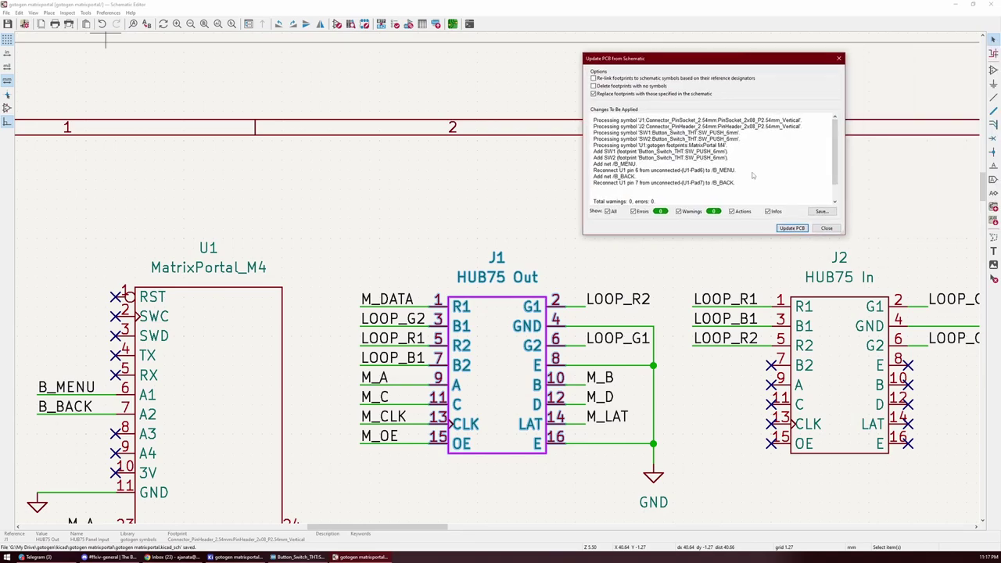
pyautogui.click(792, 228)
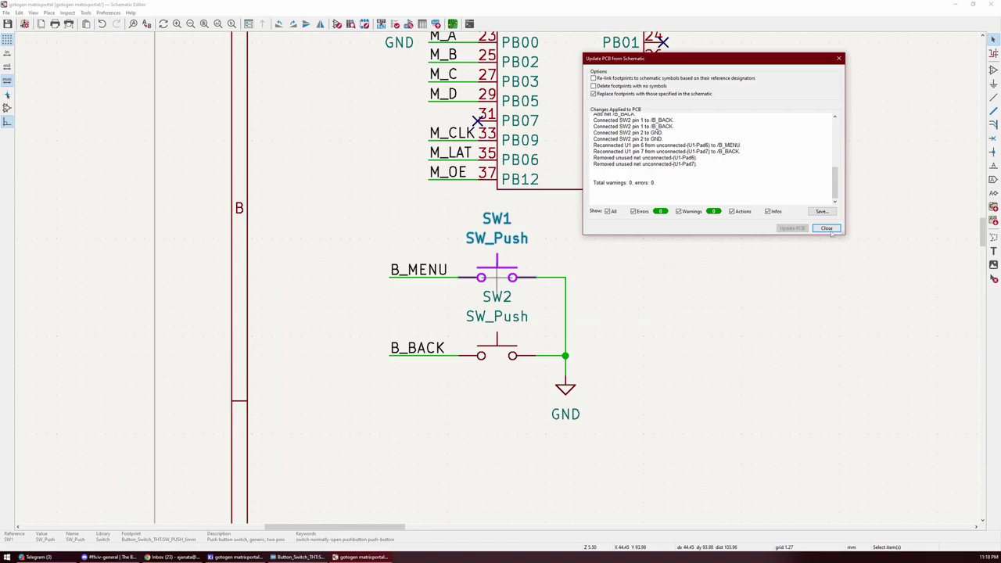
pyautogui.click(826, 227)
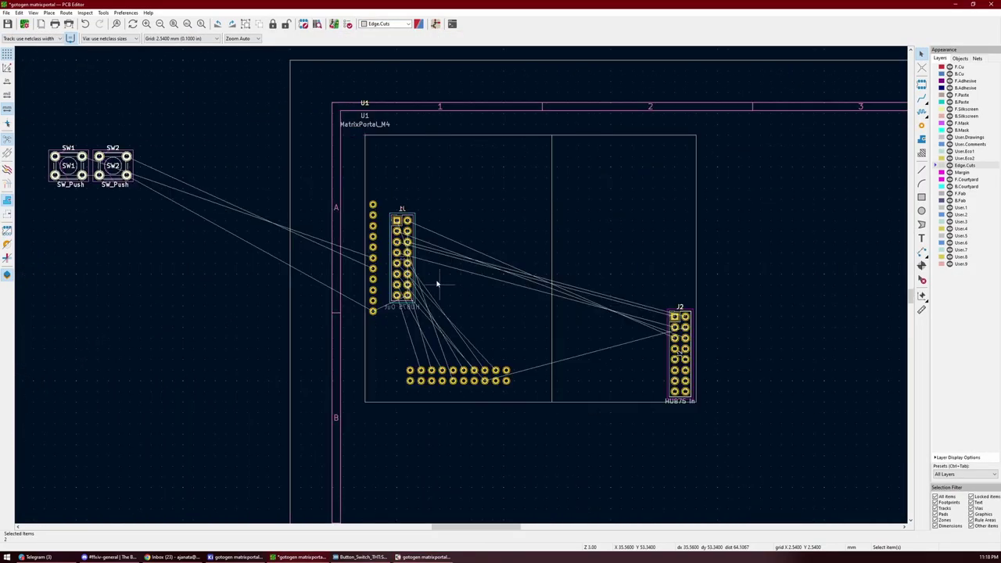
# - Drop the new switch footprints on the board, undoing an accidental reference-label move
pyautogui.click(126, 165)
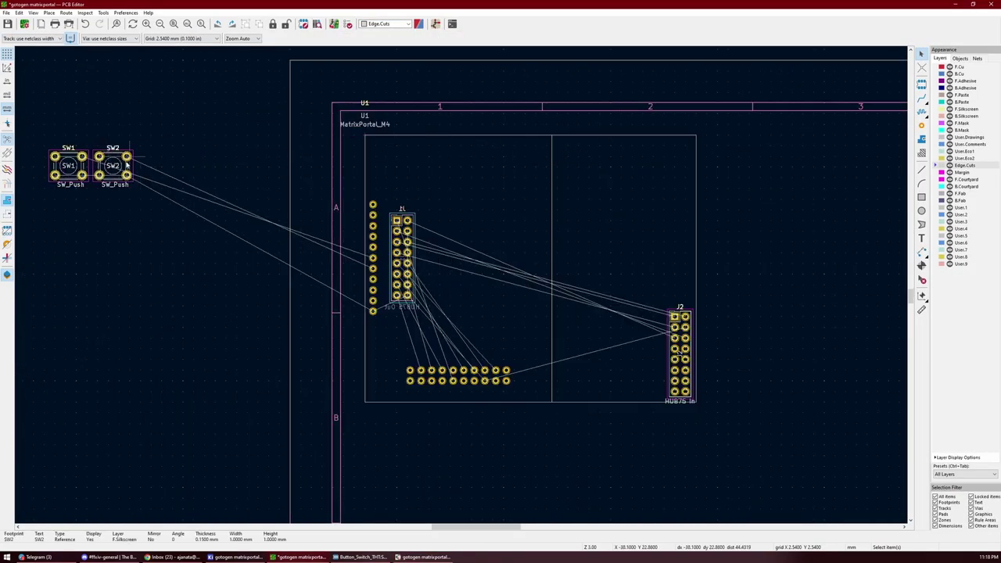
pyautogui.moveTo(114, 148); pyautogui.dragTo(120, 125)
pyautogui.hotkey('ctrl', 'z')
pyautogui.click(126, 156)
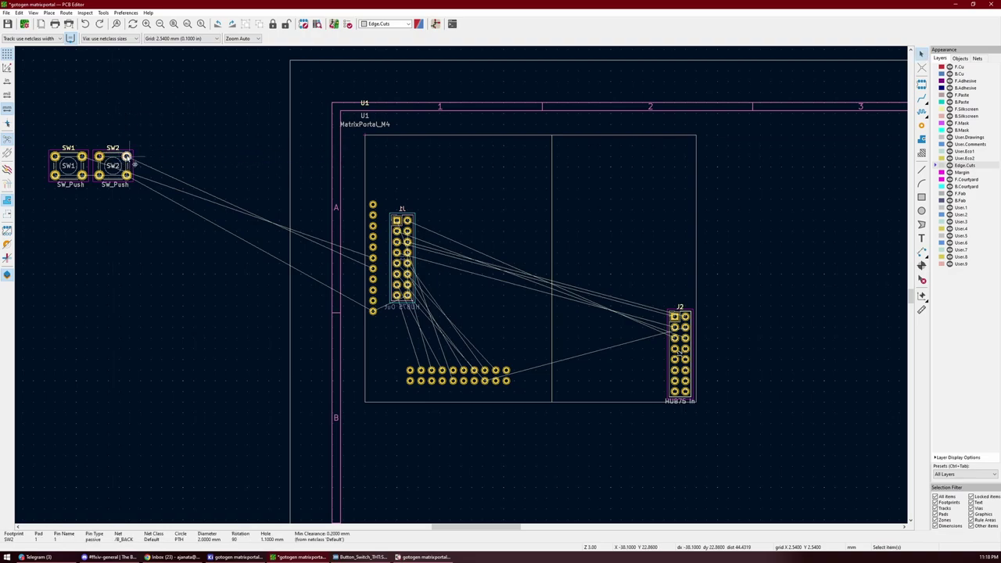
# - Move SW1 and SW2 inside the board outline at the upper right, shifting SW2's reference text
pyautogui.moveTo(117, 161); pyautogui.dragTo(667, 173)
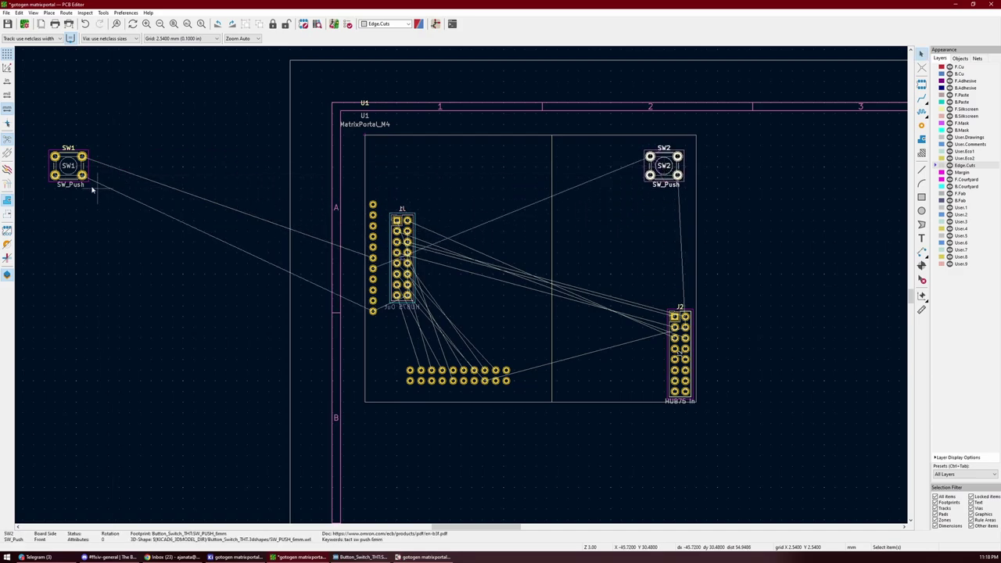
pyautogui.moveTo(87, 172); pyautogui.dragTo(622, 200)
pyautogui.moveTo(662, 167); pyautogui.dragTo(599, 167)
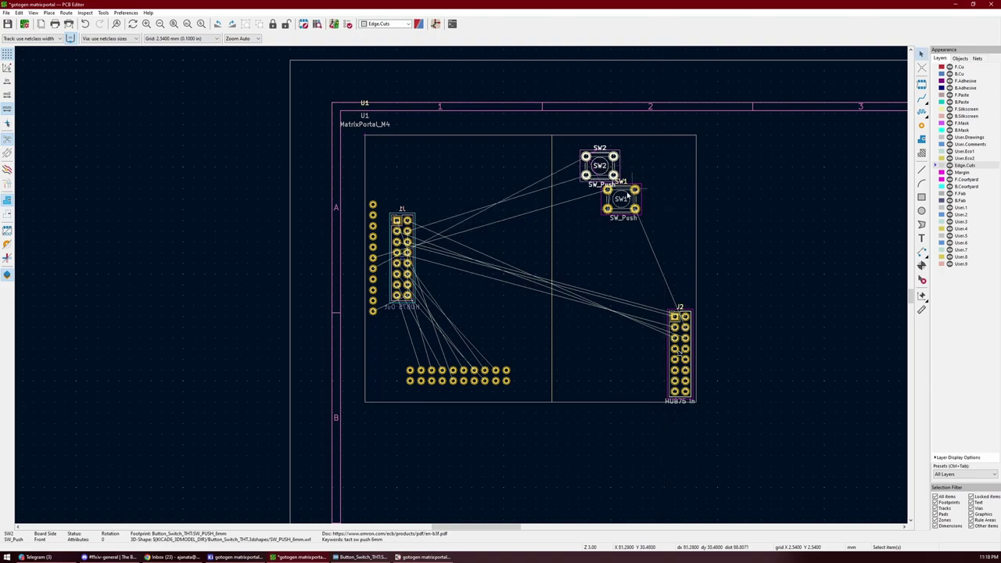
pyautogui.moveTo(622, 200); pyautogui.dragTo(661, 167)
pyautogui.click(598, 168)
pyautogui.click(611, 175)
pyautogui.moveTo(612, 173); pyautogui.dragTo(603, 171)
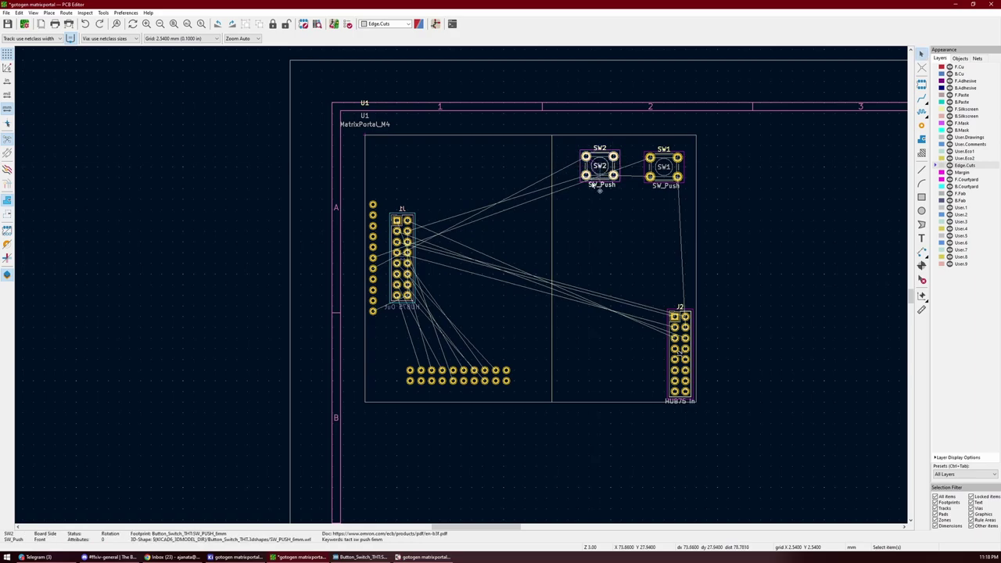
# - Reposition SW2 beside SW1 with the move tool and save the board
pyautogui.click(313, 559)
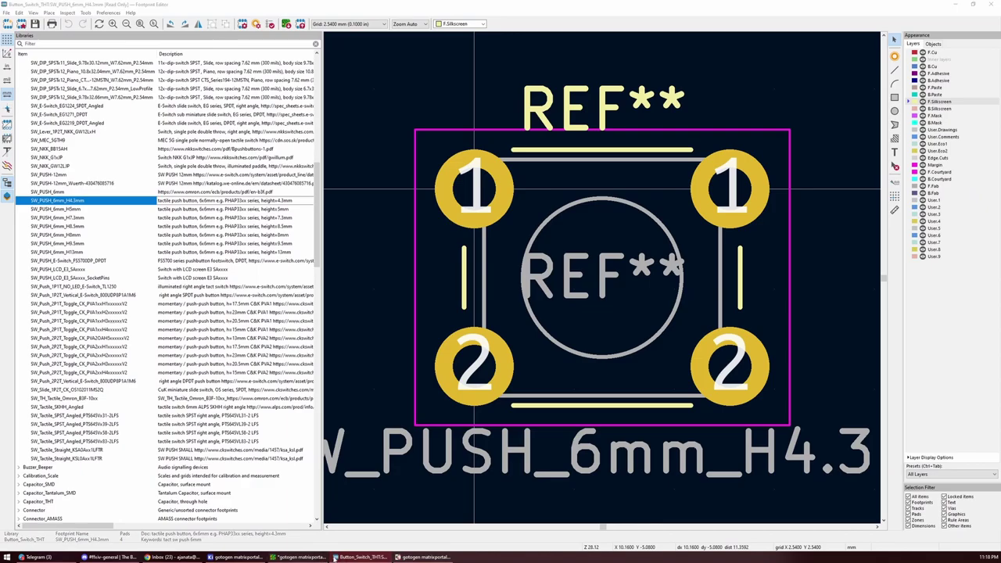
pyautogui.click(244, 557)
pyautogui.click(297, 558)
pyautogui.click(360, 558)
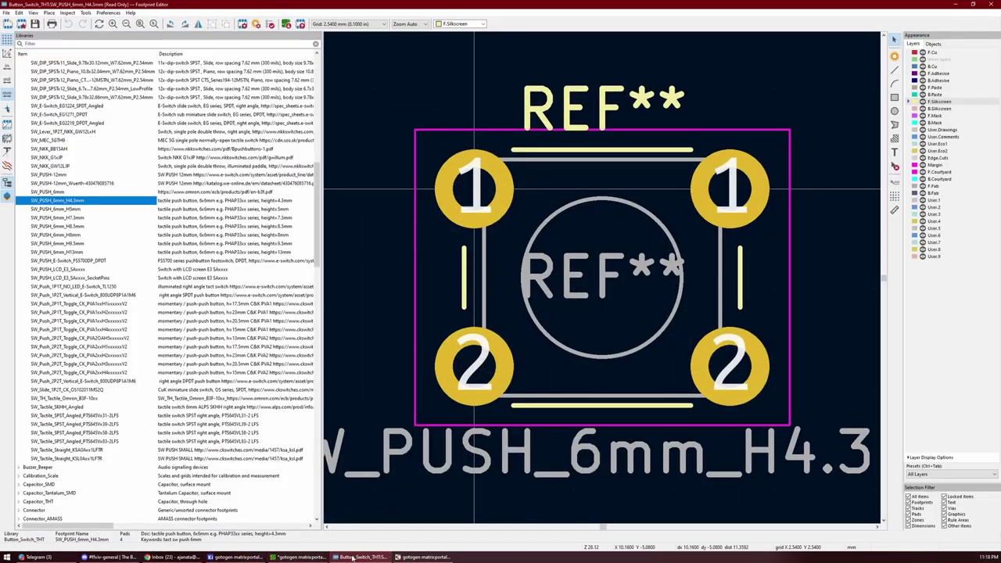
pyautogui.click(424, 558)
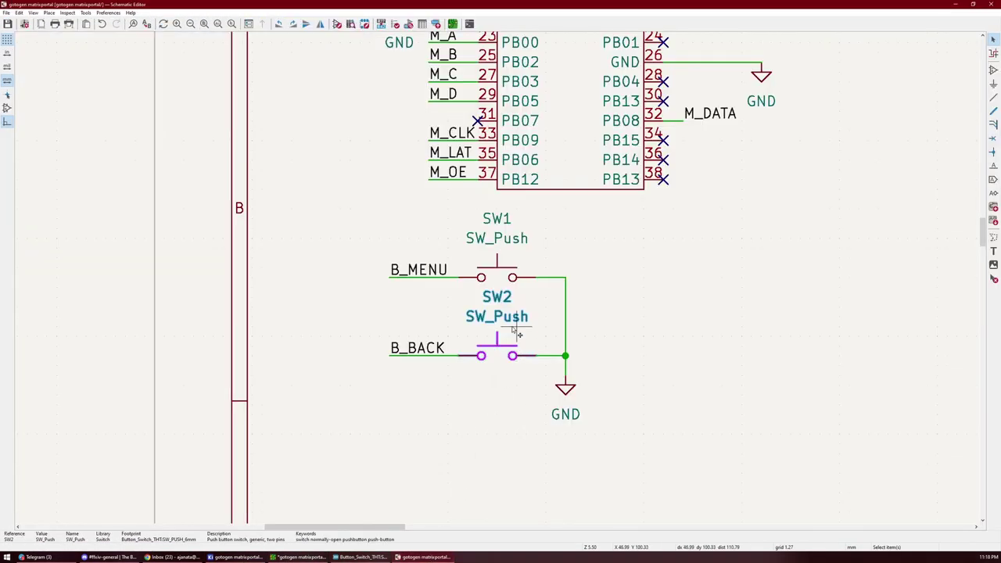
pyautogui.click(297, 558)
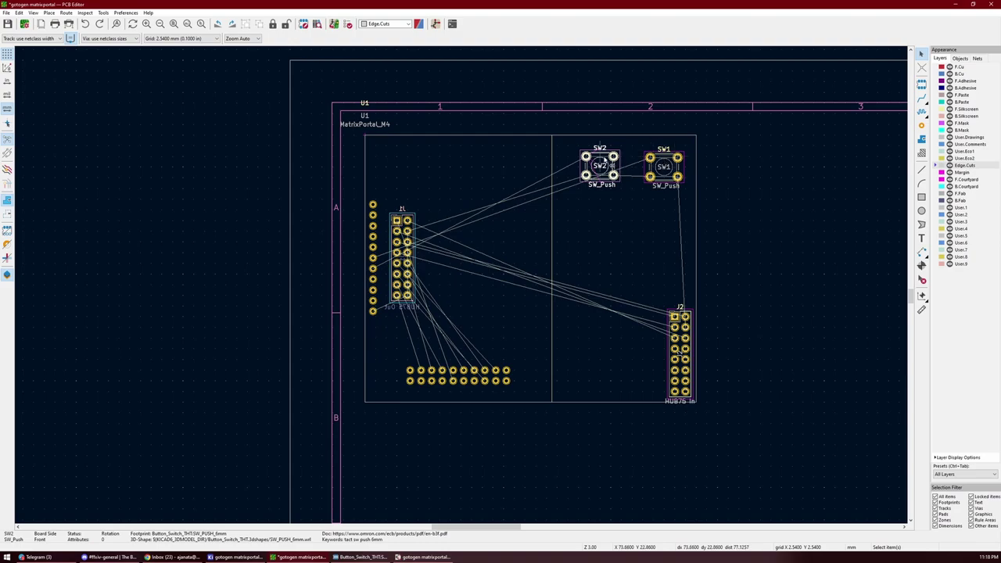
pyautogui.press('m')
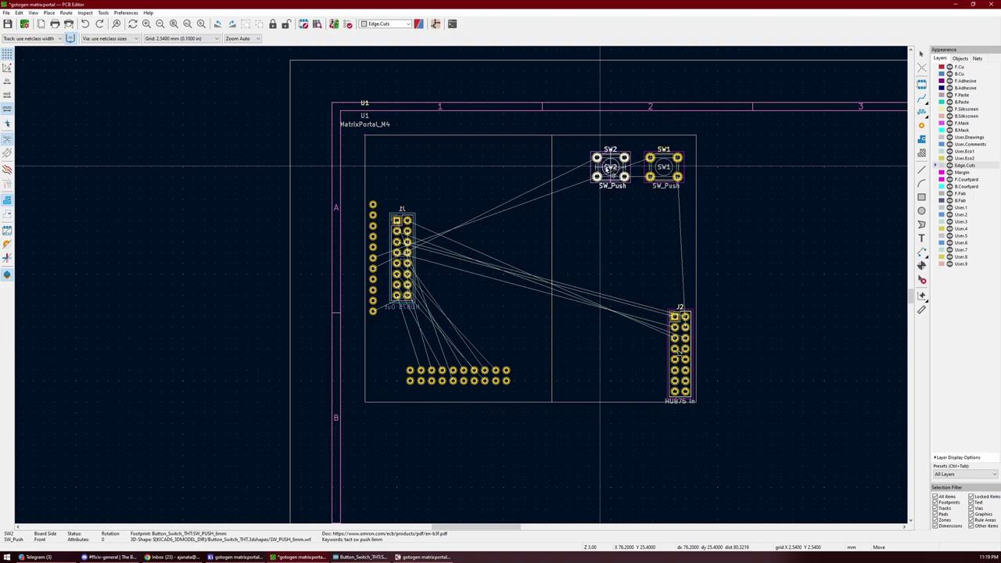
pyautogui.click(615, 169)
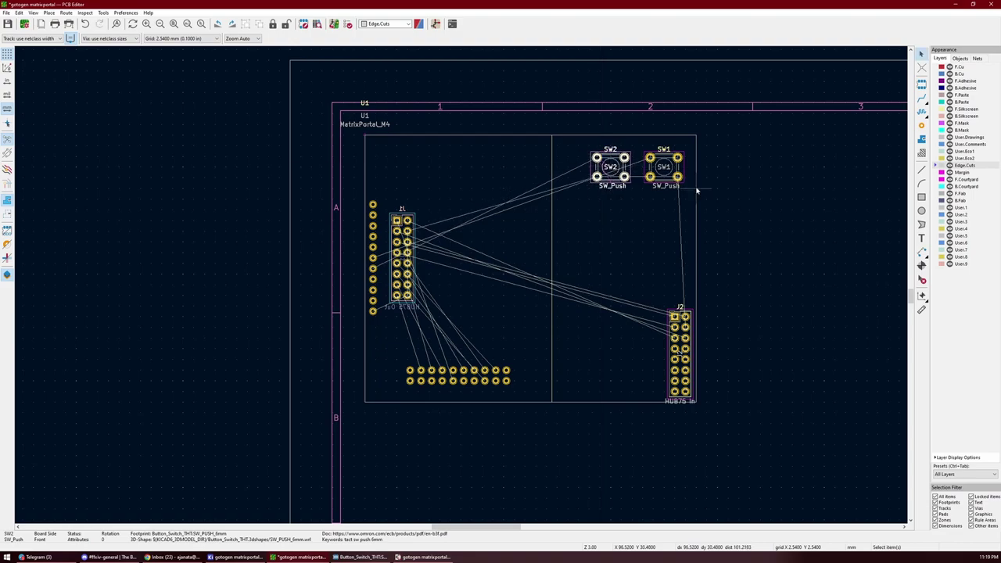
pyautogui.hotkey('ctrl', 's')
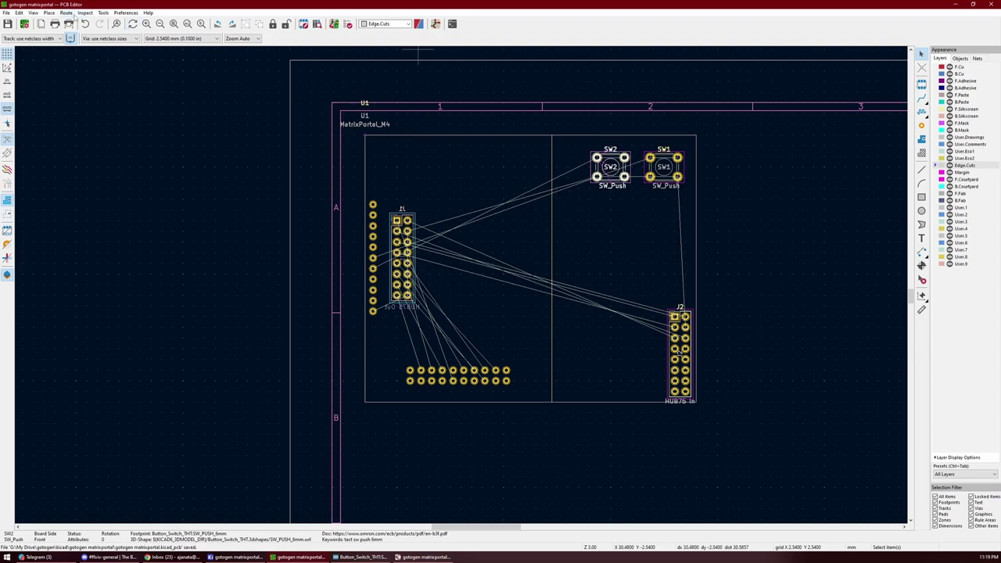
pyautogui.click(33, 13)
pyautogui.press('Escape')
# - Open the 3D view with Alt+3 and orbit the board to inspect its top and underside
pyautogui.hotkey('alt', '3')
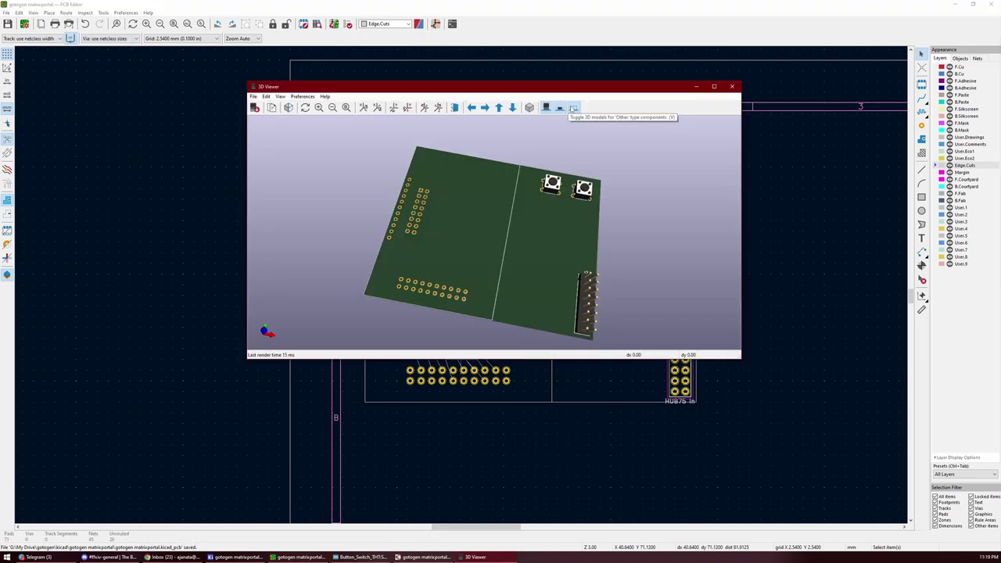
pyautogui.moveTo(578, 199); pyautogui.dragTo(453, 240)
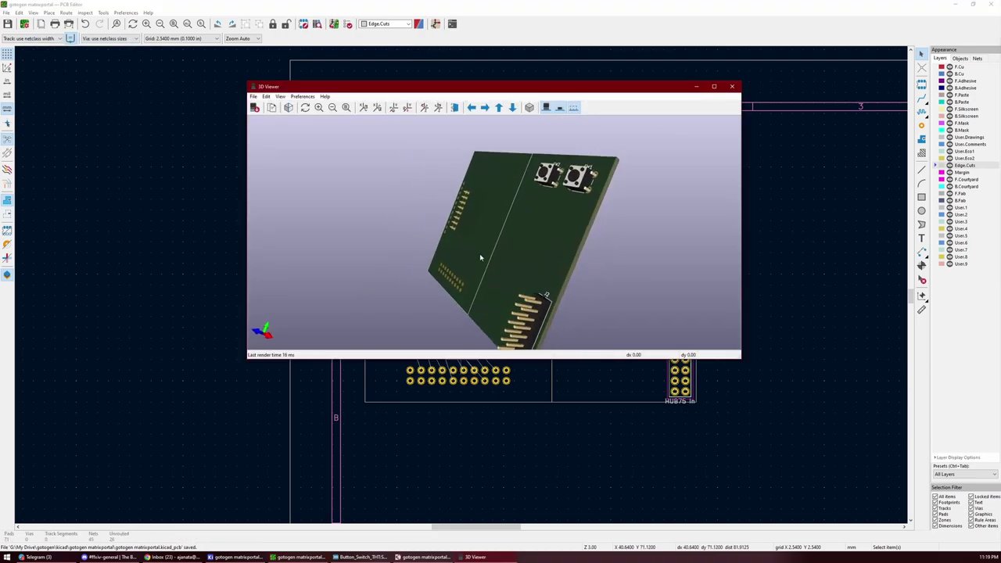
pyautogui.moveTo(477, 255); pyautogui.dragTo(577, 234)
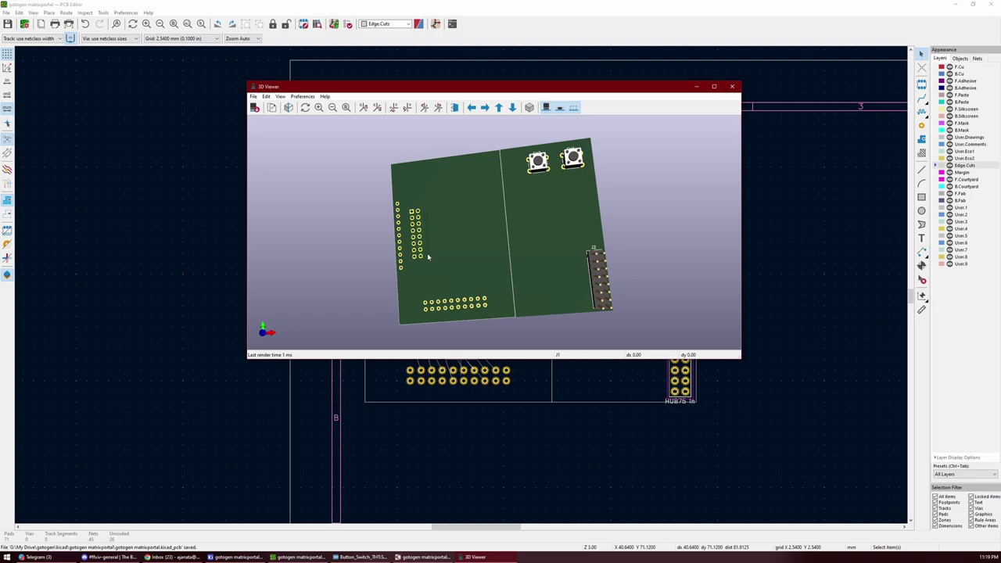
pyautogui.moveTo(428, 257); pyautogui.dragTo(540, 255)
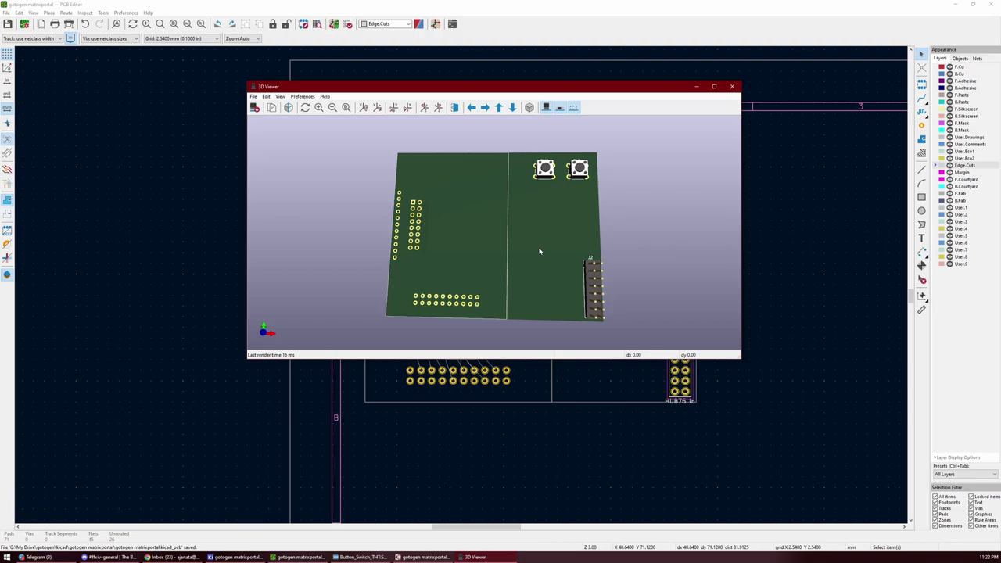
# - Make F.Cu active and route a track from J1's bottom-left pad to the header
pyautogui.click(376, 13)
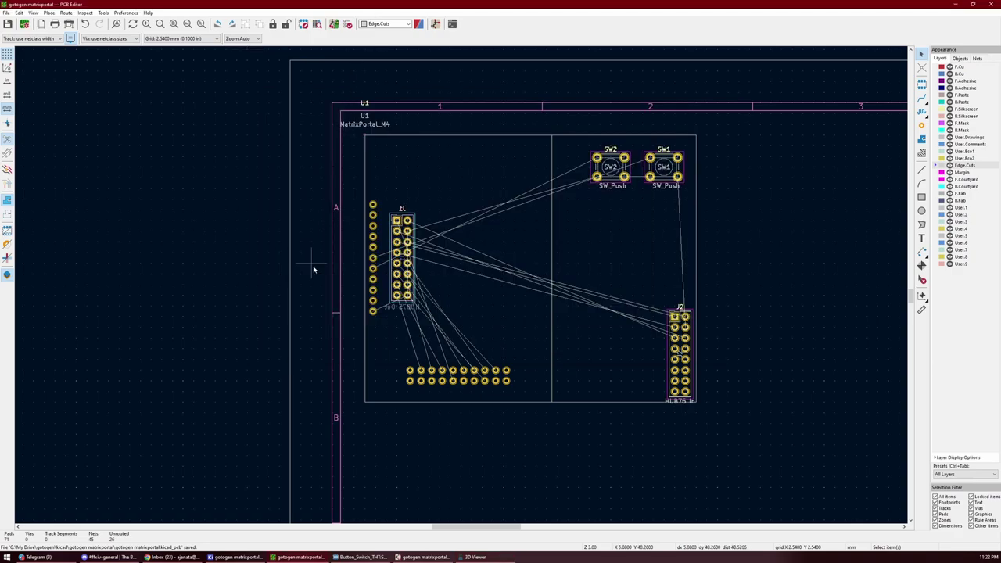
pyautogui.scroll(2, 422, 313)
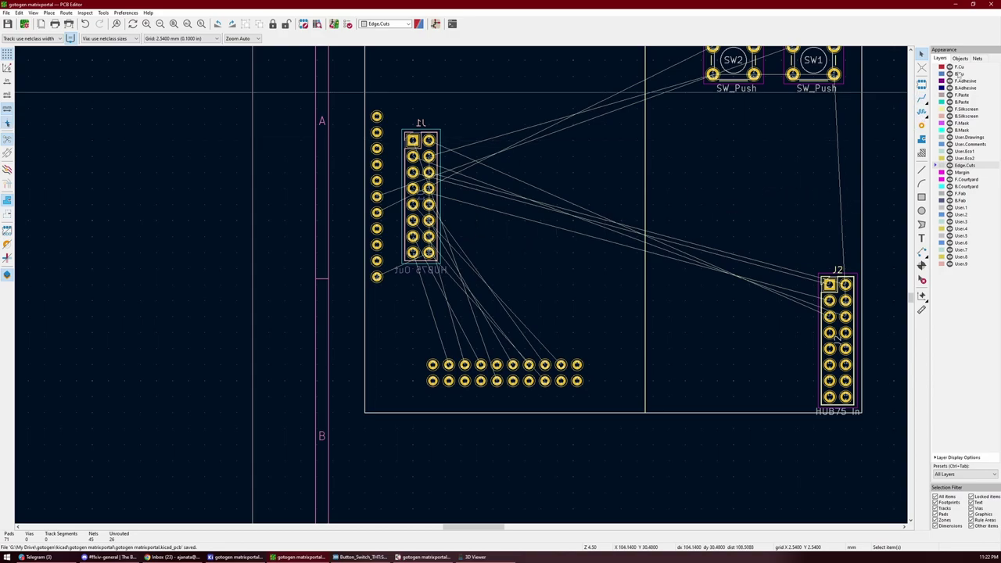
pyautogui.click(959, 68)
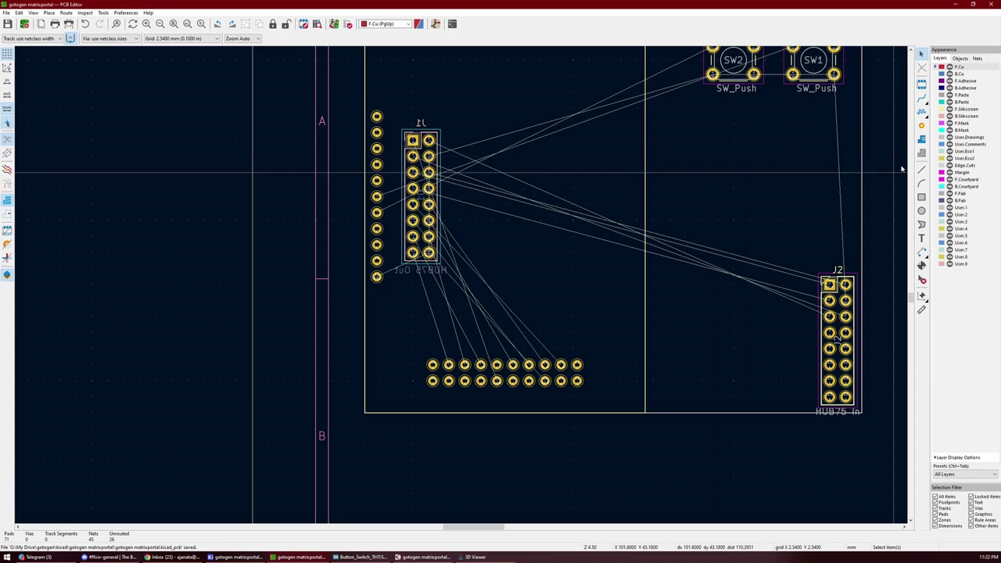
pyautogui.click(921, 98)
pyautogui.moveTo(469, 258); pyautogui.dragTo(288, 275, button='middle')
pyautogui.click(232, 269)
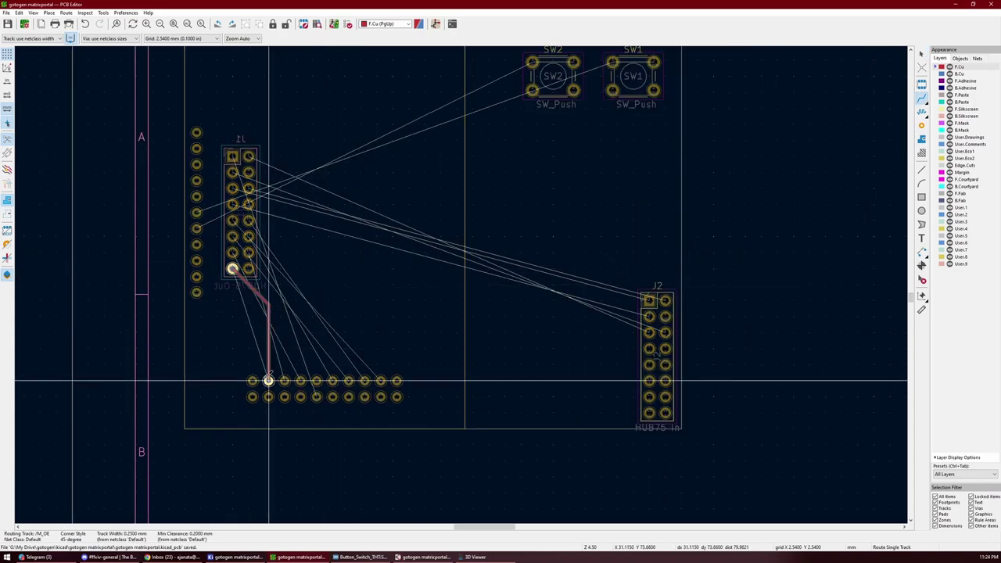
pyautogui.click(268, 381)
# - Route F.Cu tracks from more J1 pads, including the top-left one, to the lower header row
pyautogui.scroll(2, 268, 380)
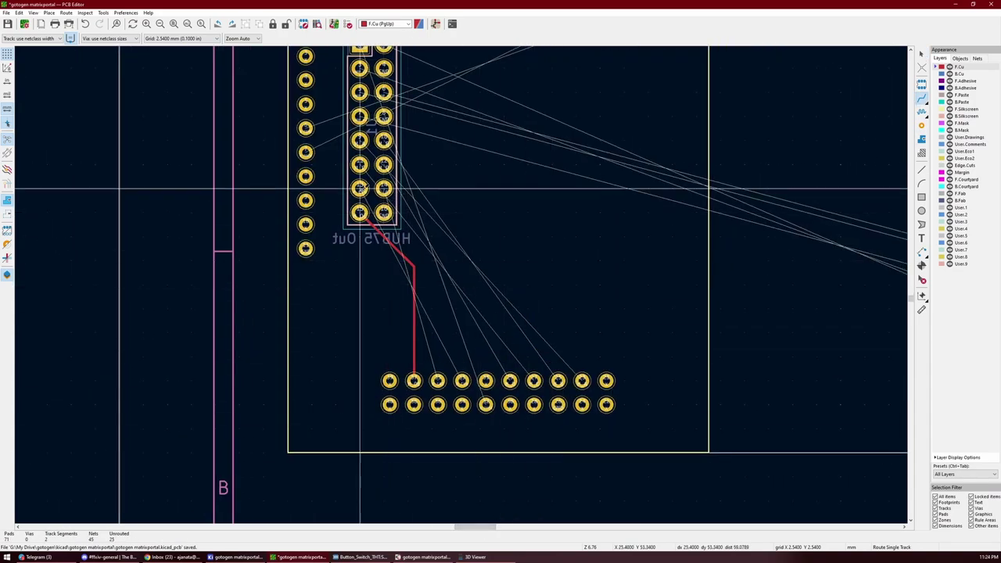
pyautogui.click(360, 188)
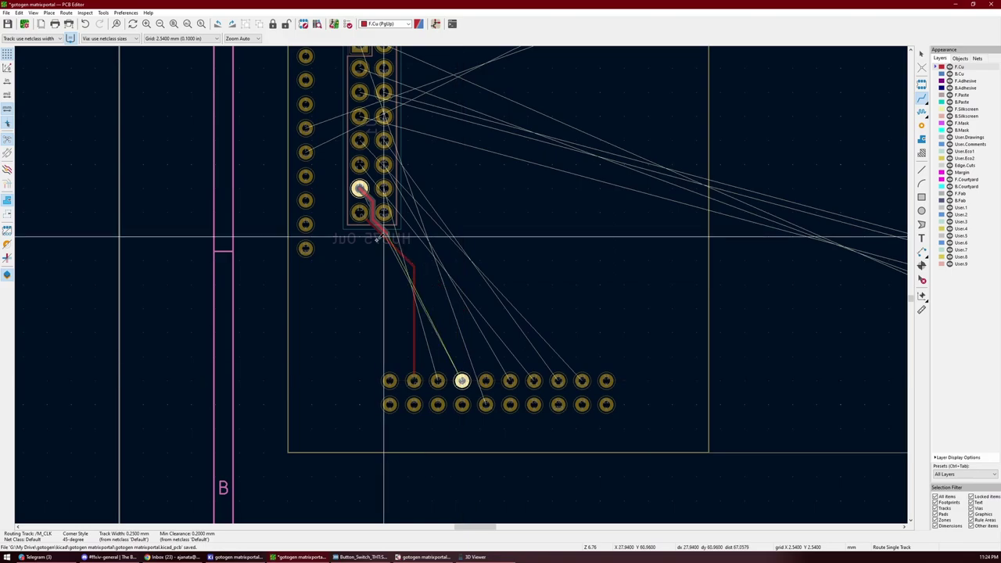
pyautogui.rightClick(384, 188)
pyautogui.click(397, 191)
pyautogui.click(383, 189)
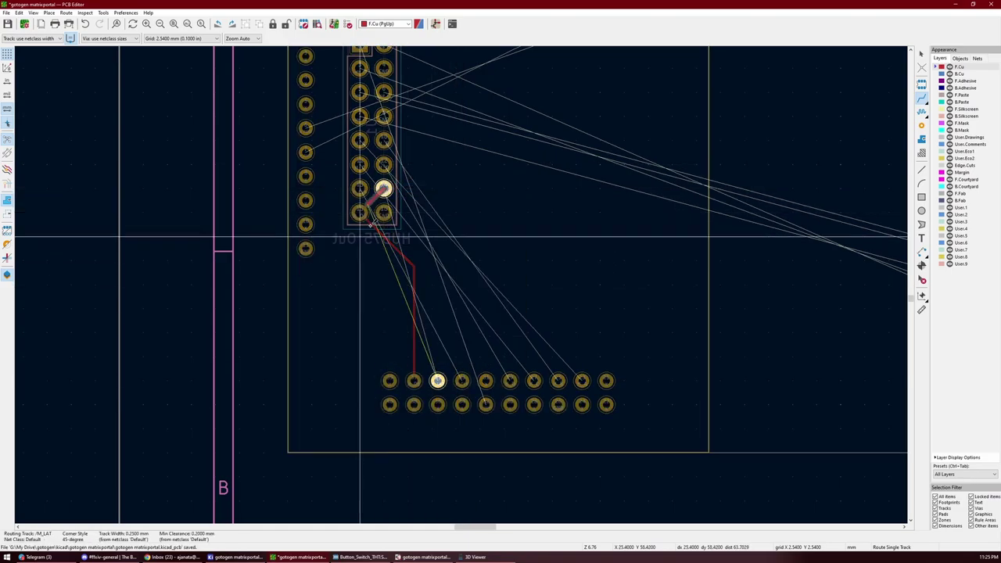
pyautogui.click(438, 381)
pyautogui.click(360, 188)
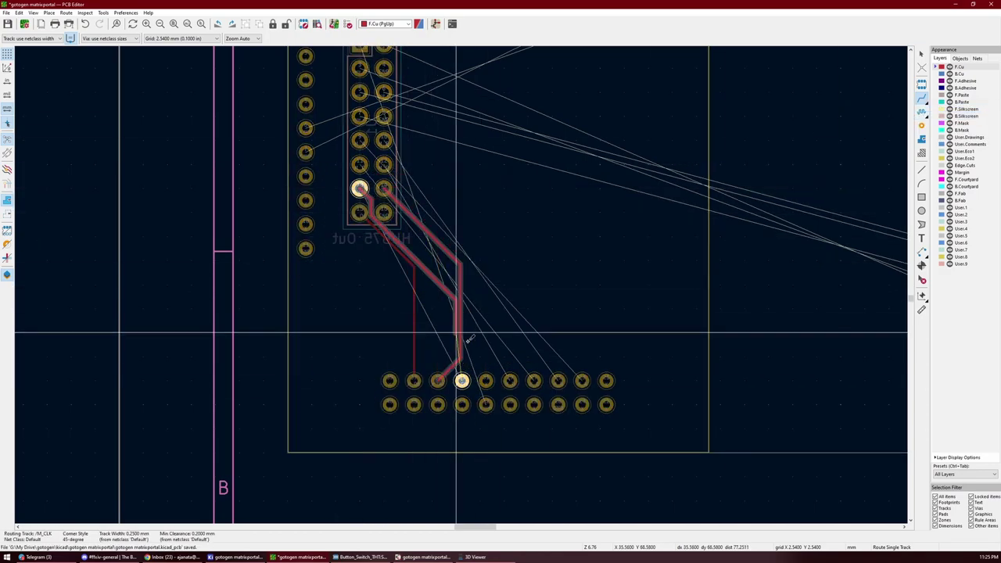
pyautogui.press('f')
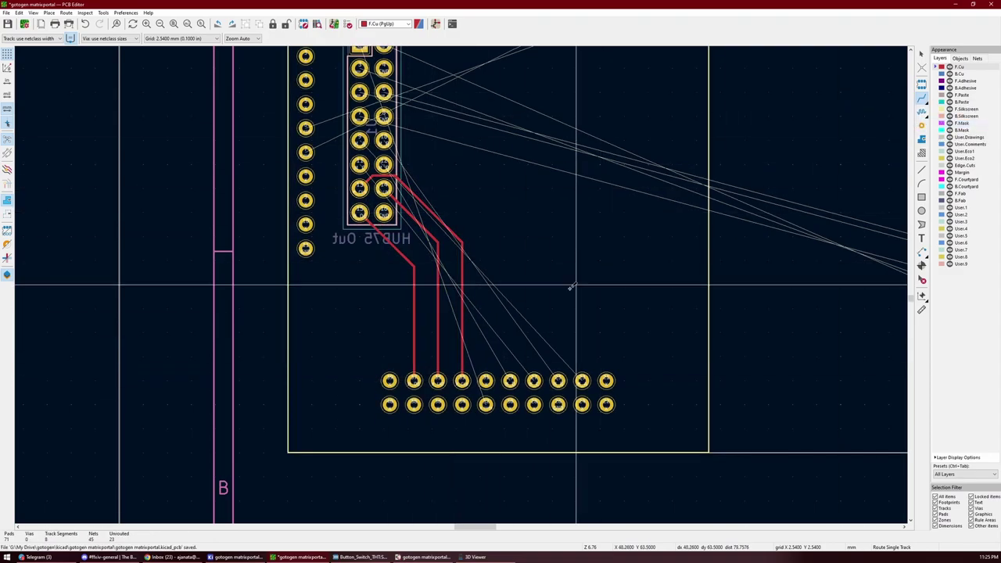
pyautogui.scroll(2, 911, 300)
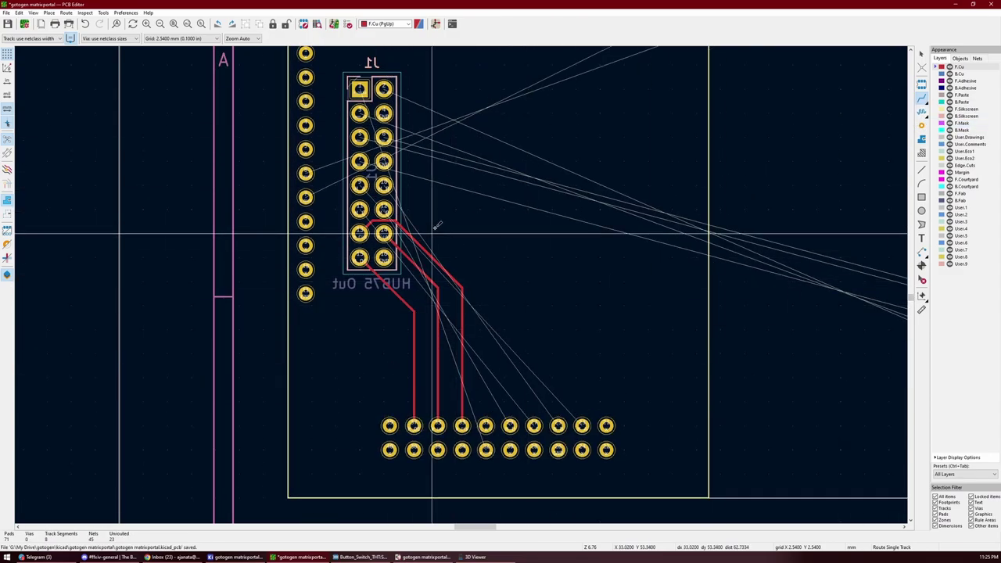
pyautogui.click(359, 89)
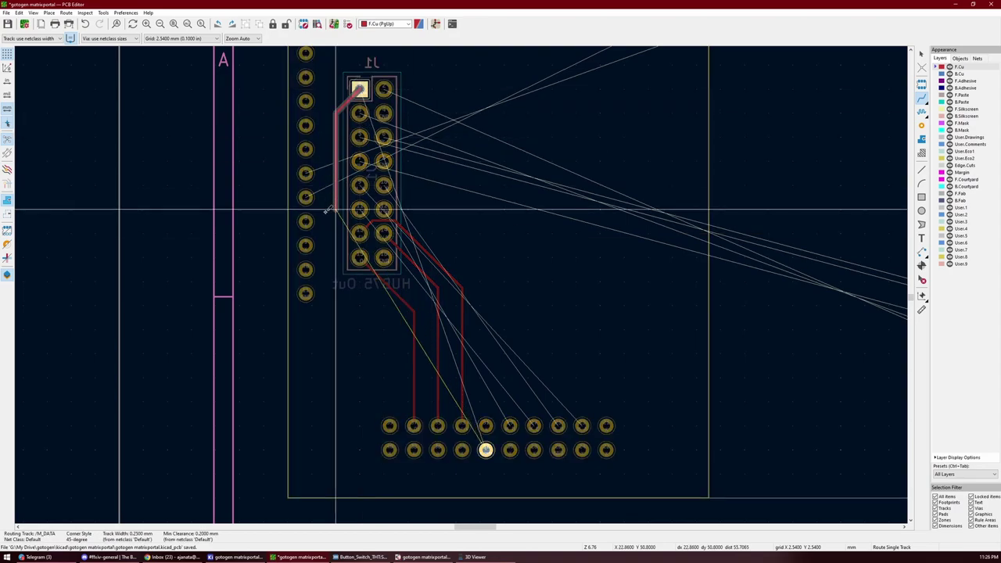
pyautogui.click(486, 451)
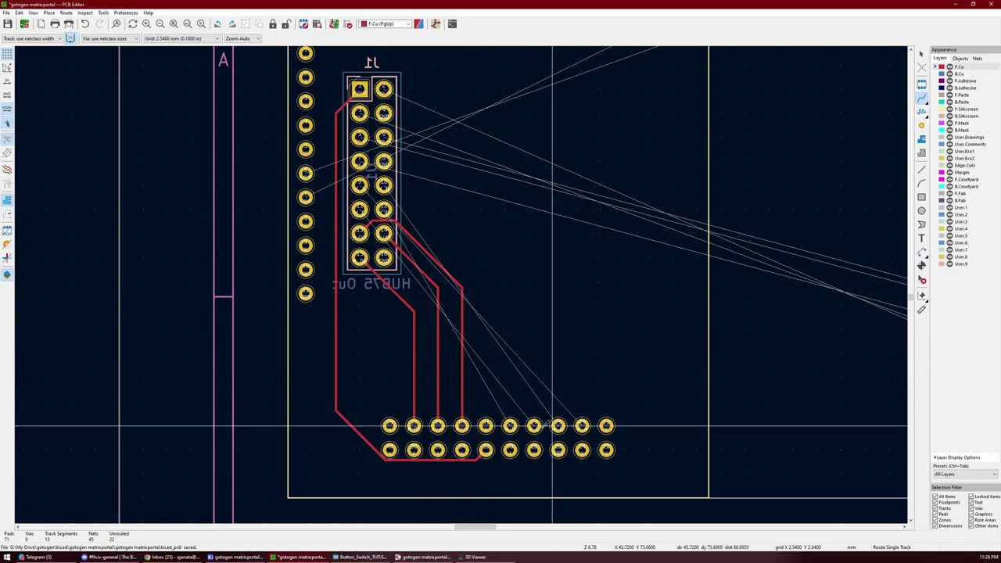
# - Route four F.Cu tracks from J1's lower pins down to the header pads
pyautogui.click(384, 209)
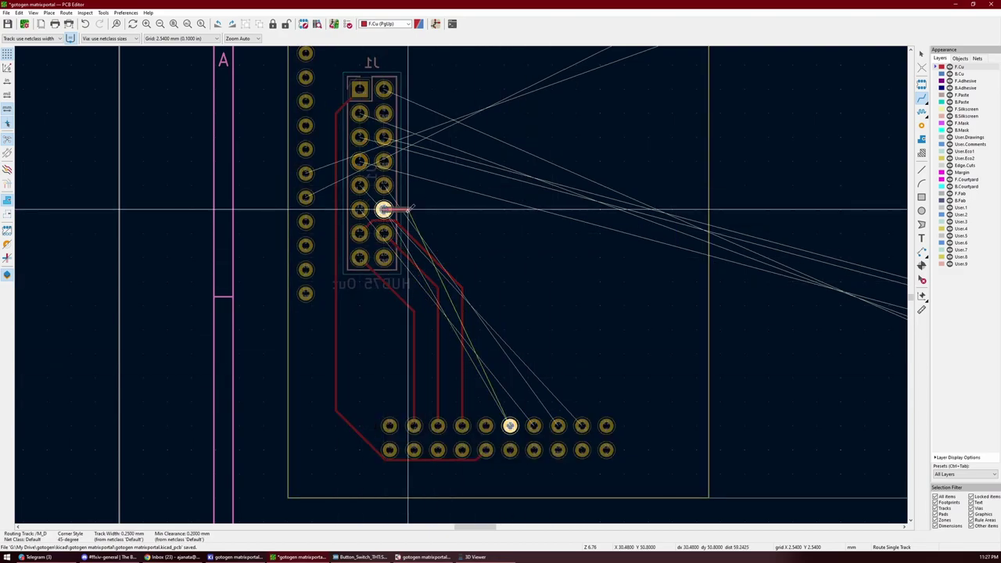
pyautogui.click(510, 426)
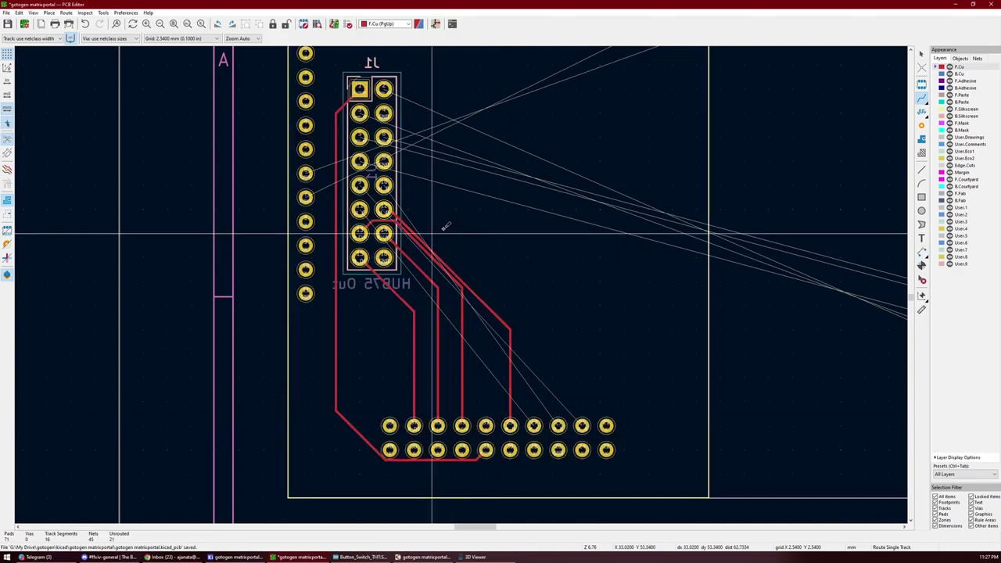
pyautogui.click(359, 210)
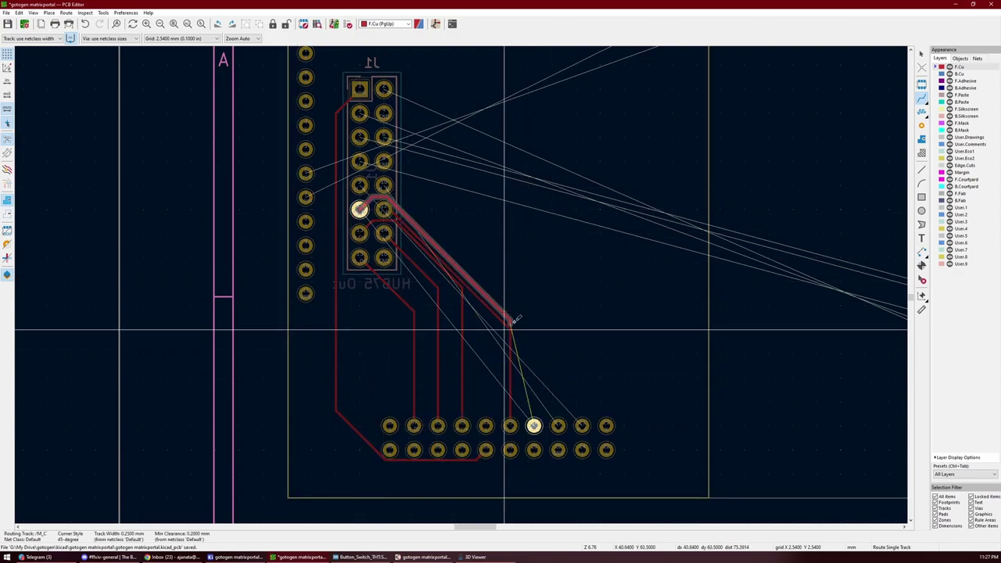
pyautogui.click(534, 425)
pyautogui.click(384, 186)
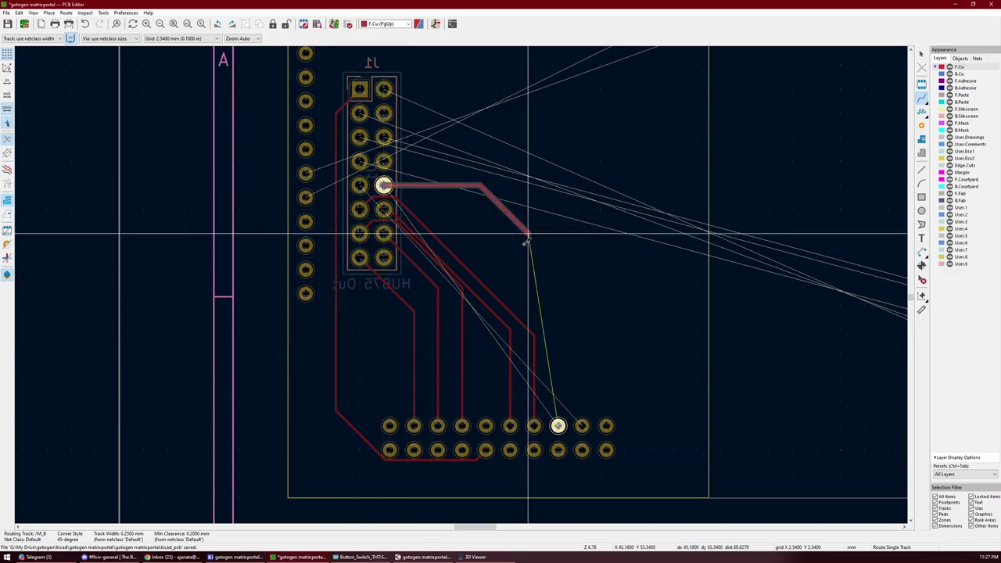
pyautogui.click(558, 426)
pyautogui.click(360, 186)
pyautogui.click(582, 425)
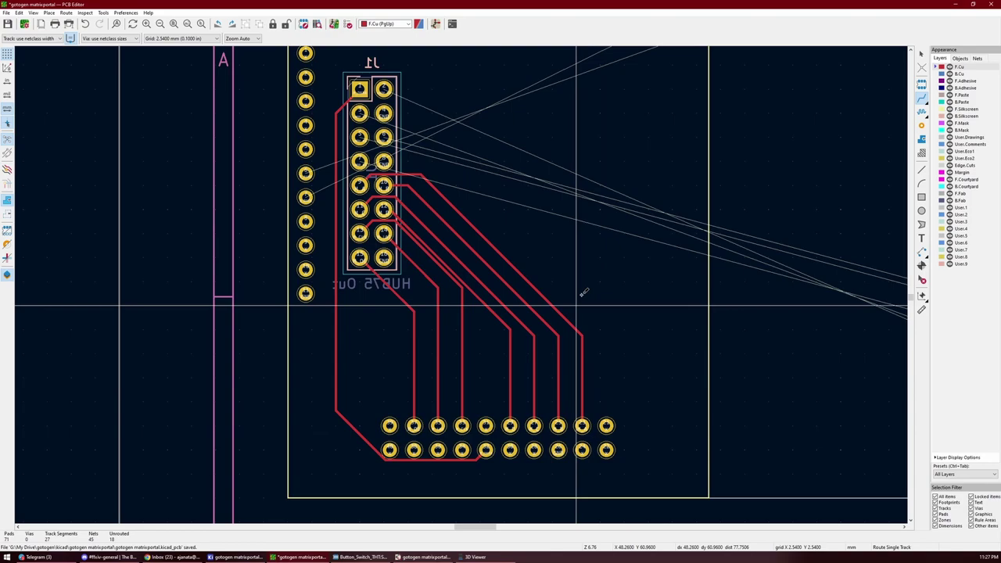
# - Select each of the new parallel tracks in turn to inspect them
pyautogui.click(921, 53)
pyautogui.click(461, 289)
pyautogui.click(483, 261)
pyautogui.click(456, 282)
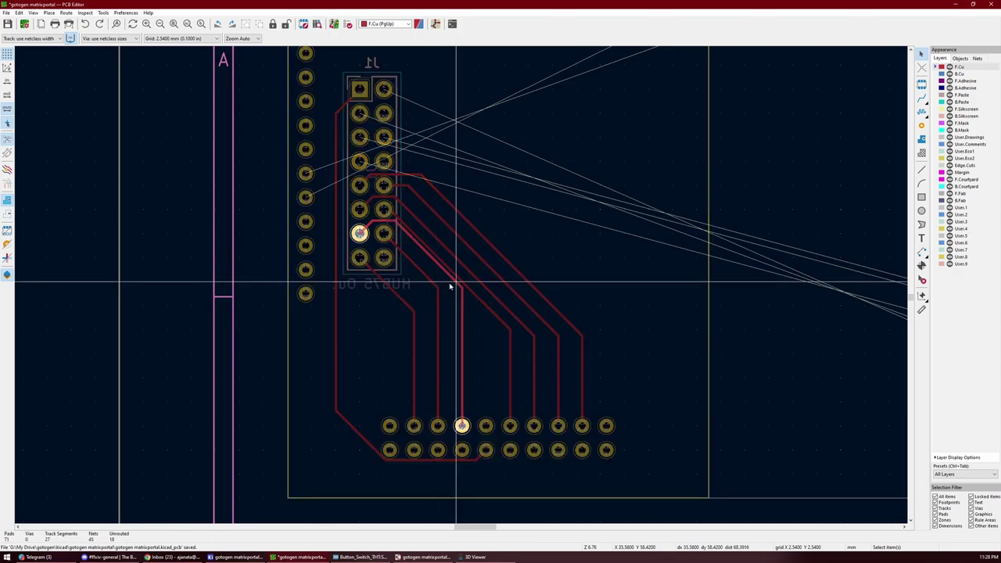
pyautogui.press('Escape')
pyautogui.click(426, 251)
pyautogui.press('Escape')
pyautogui.click(431, 248)
pyautogui.press('Escape')
pyautogui.click(467, 266)
pyautogui.press('Escape')
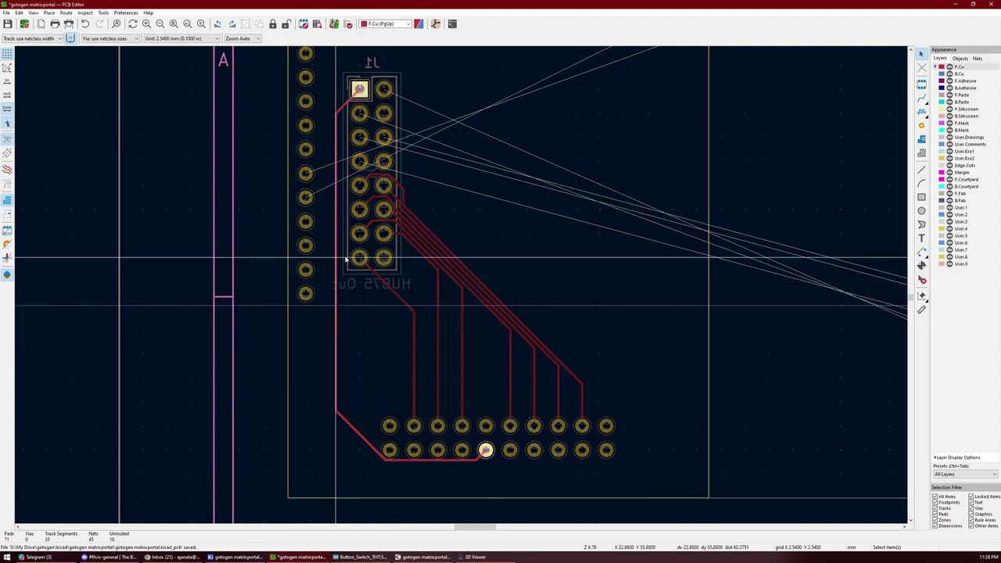
# - Select the long left-side J1 track, then resume routing with X
pyautogui.click(343, 370)
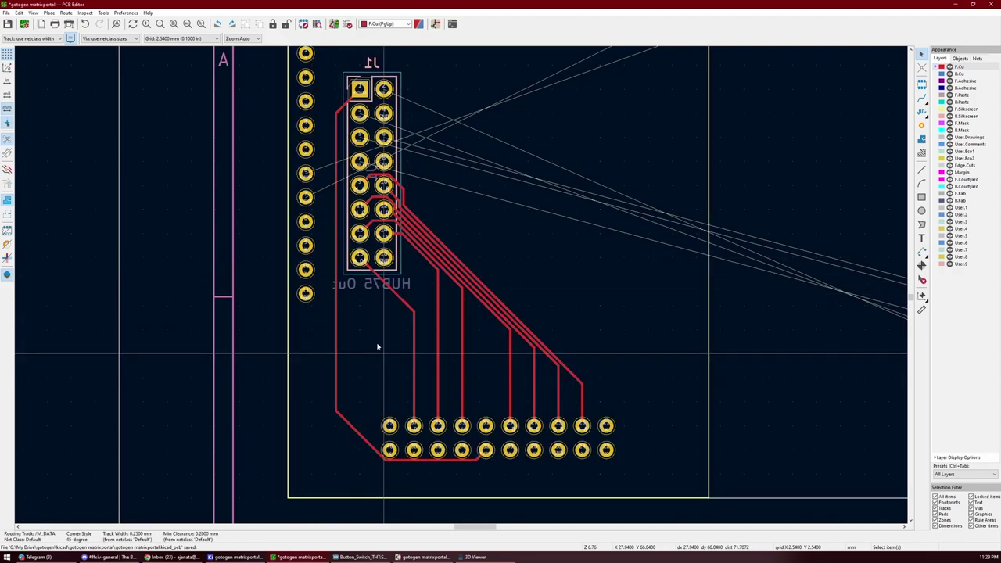
pyautogui.hscroll(2, 445, 364)
pyautogui.scroll(4, 548, 297)
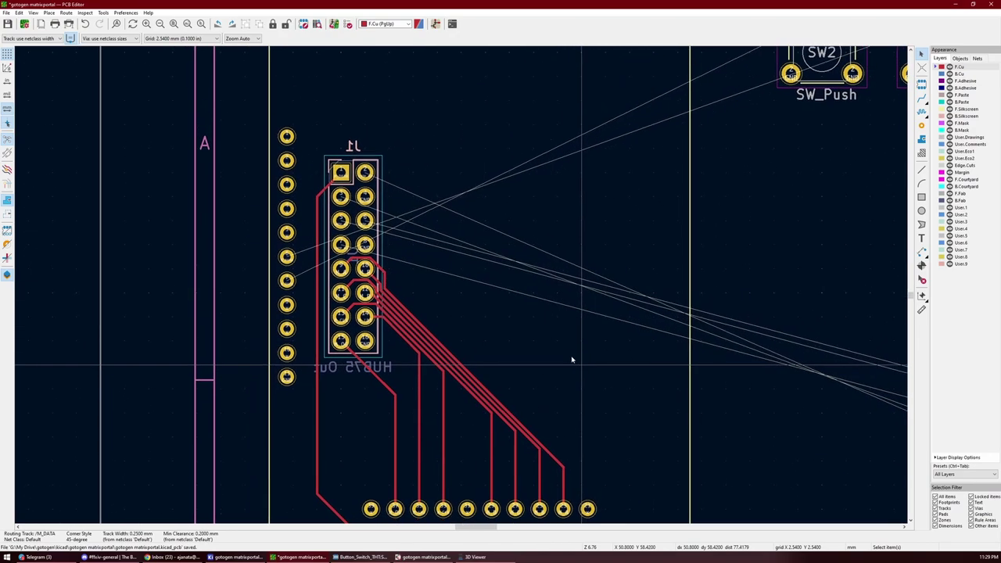
pyautogui.scroll(2, 457, 337)
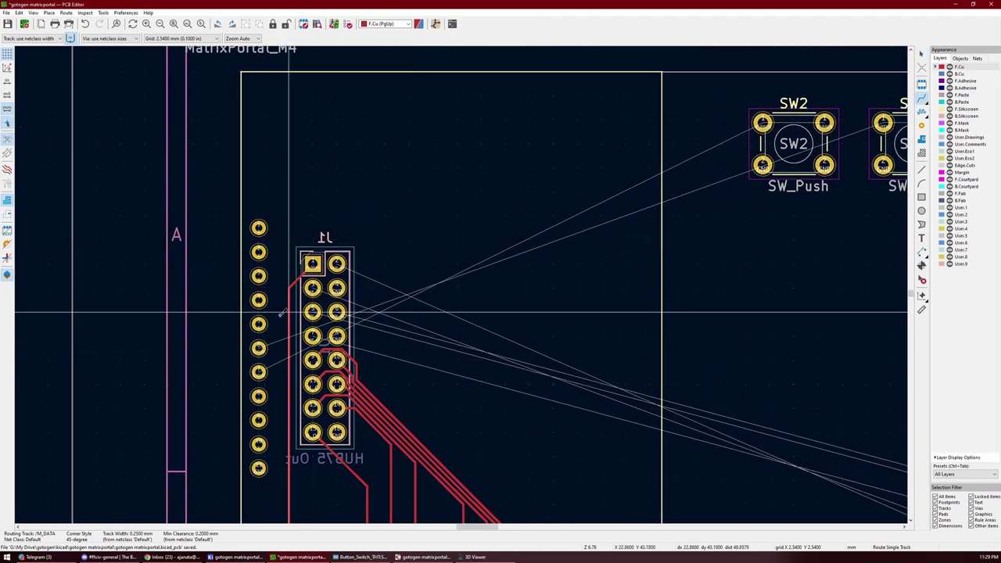
pyautogui.hscroll(-2, 593, 211)
pyautogui.press('x')
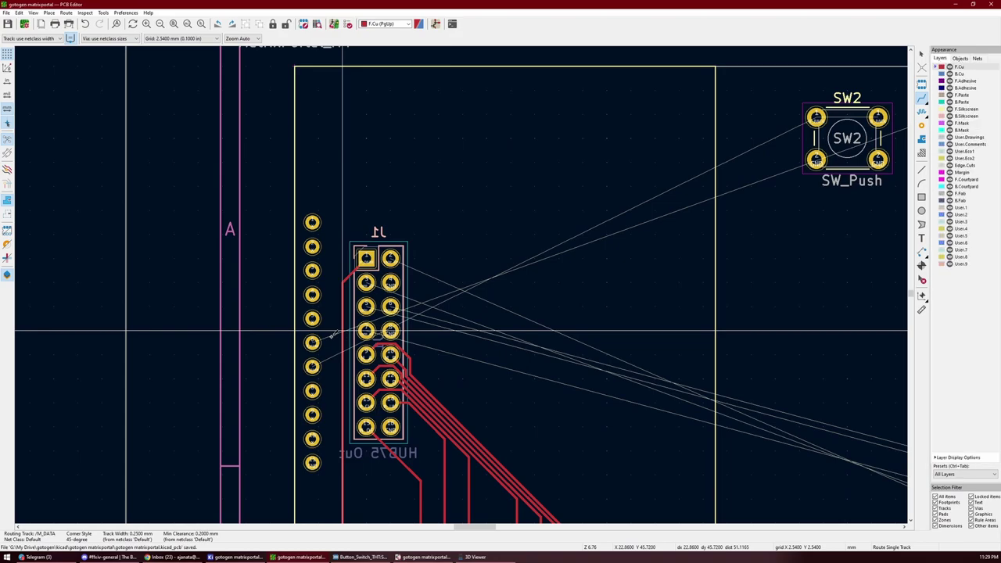
# - In the schematic, delete the wires joining the B_MENU and B_BACK labels to U1
pyautogui.click(423, 557)
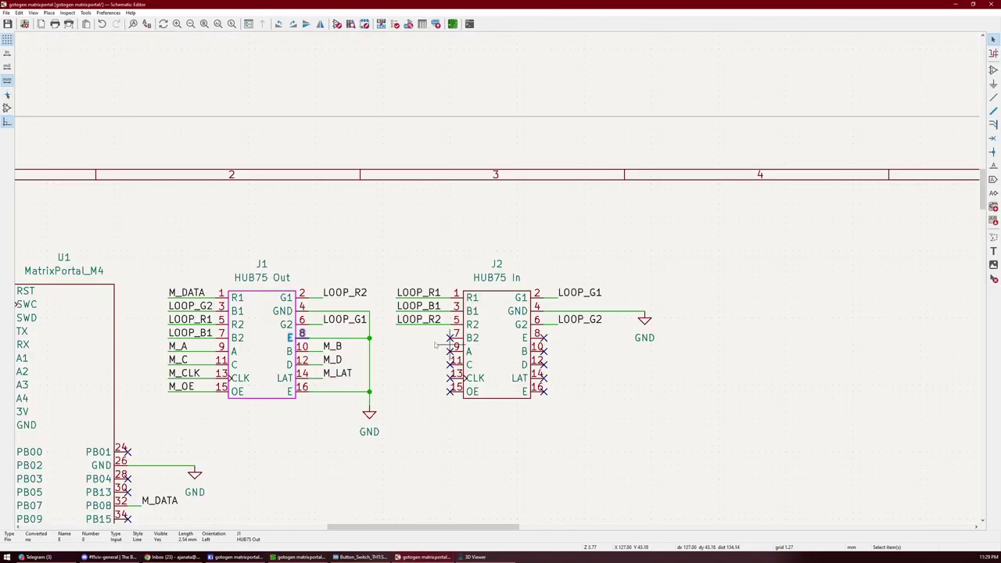
pyautogui.hscroll(-6, 418, 516)
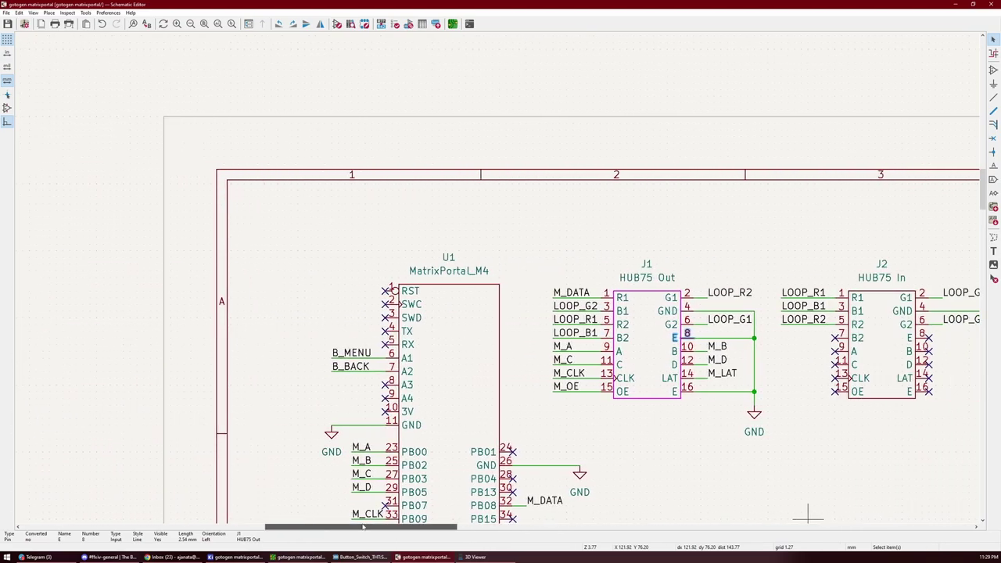
pyautogui.scroll(-2, 360, 347)
pyautogui.scroll(-2, 361, 346)
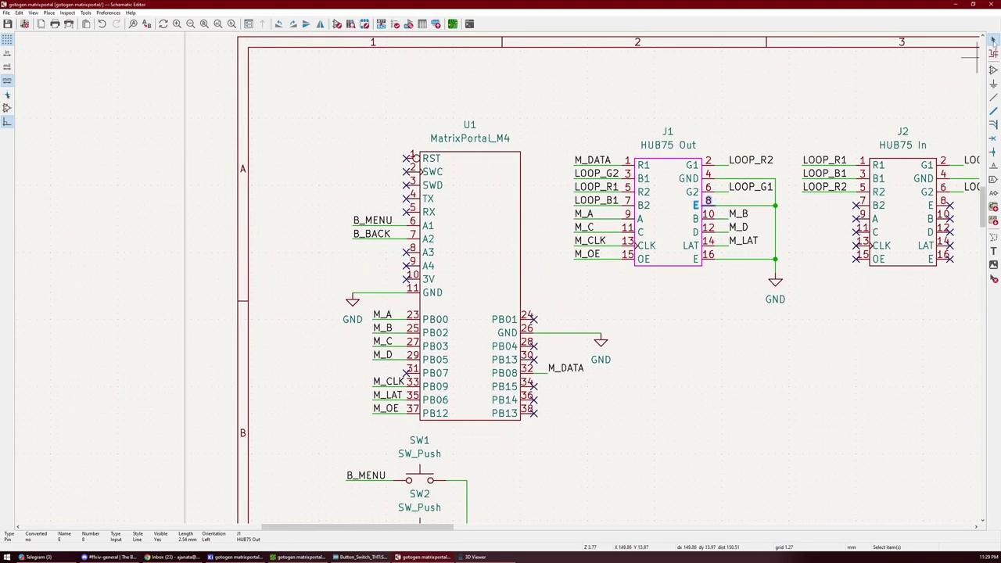
pyautogui.click(379, 221)
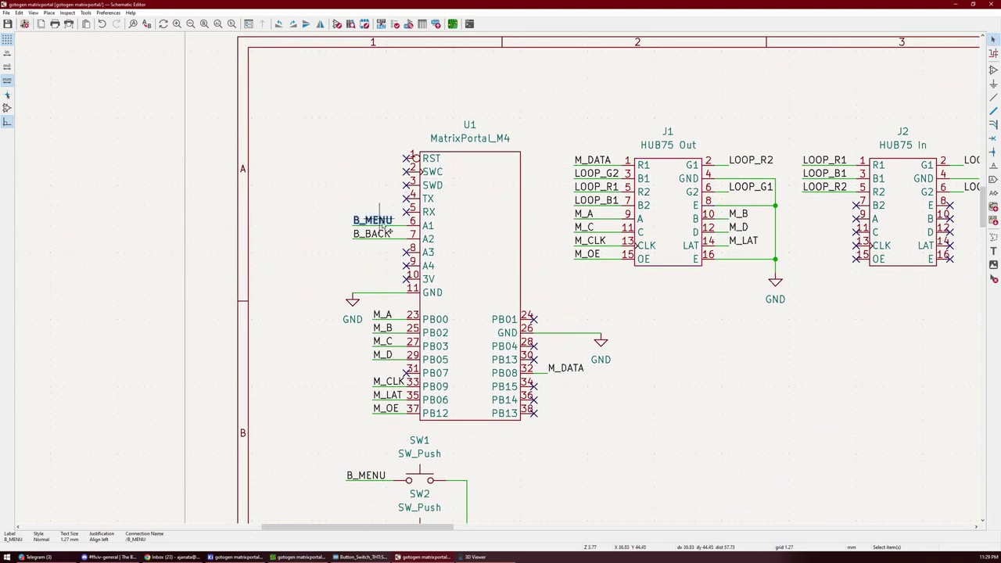
pyautogui.click(403, 222)
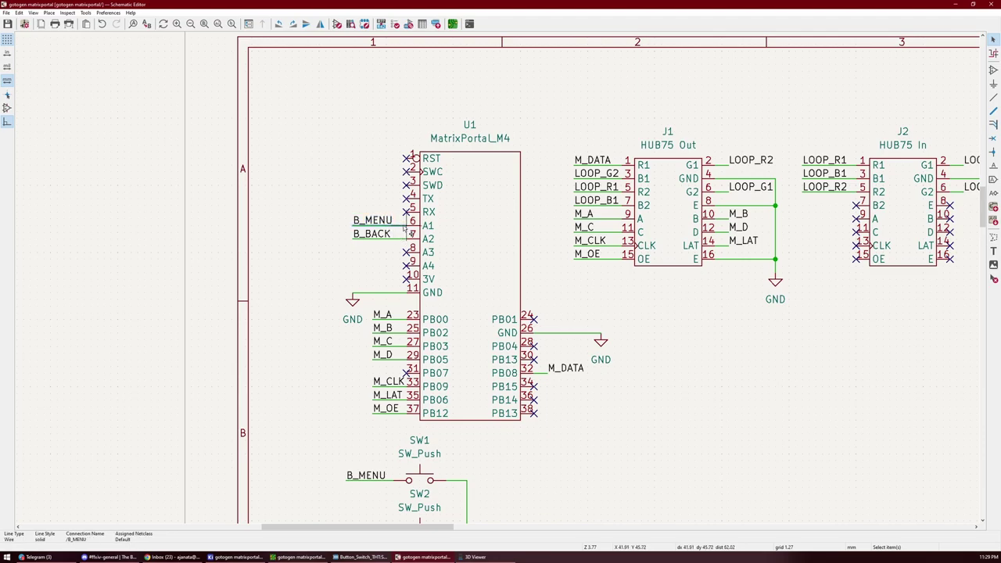
pyautogui.press('Delete')
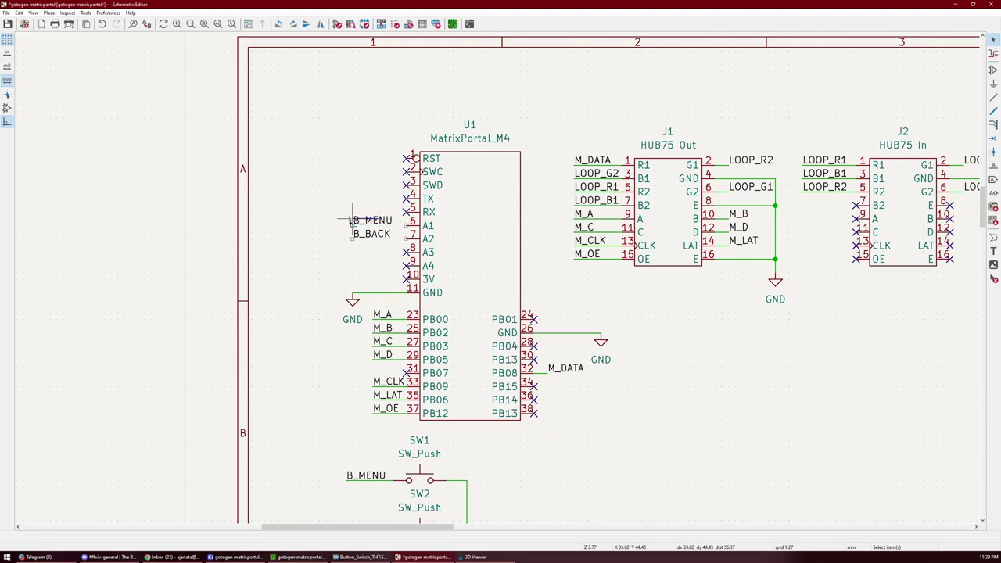
# - Swap the labels so B_MENU sits on pin 7 and B_BACK on pin 6, and wire B_MENU
pyautogui.moveTo(342, 222); pyautogui.dragTo(302, 222)
pyautogui.moveTo(364, 244)
pyautogui.mouseDown()
pyautogui.moveTo(369, 230)
pyautogui.moveTo(344, 227)
pyautogui.moveTo(367, 245)
pyautogui.mouseUp()
pyautogui.press('Escape')
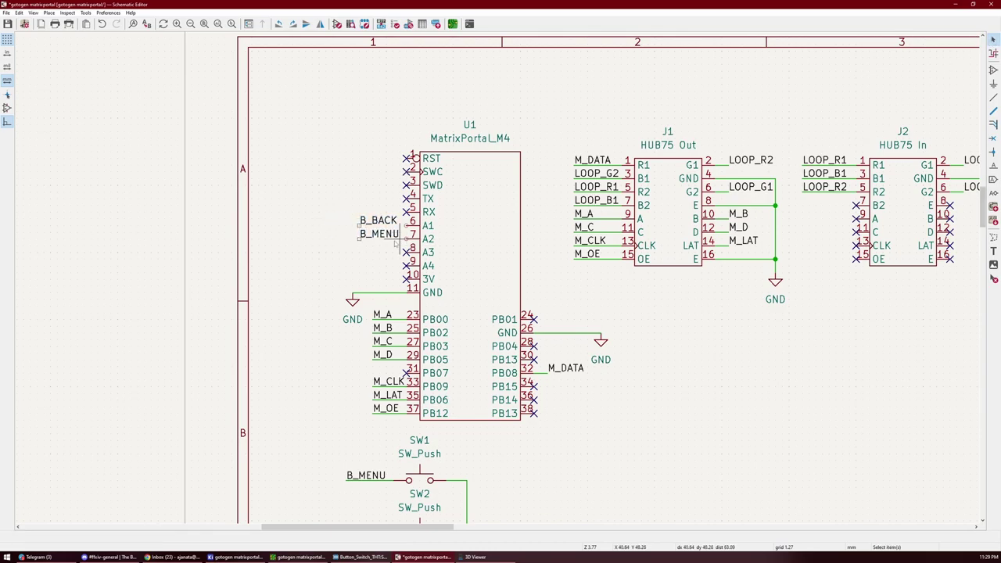
pyautogui.press('w')
pyautogui.click(407, 240)
pyautogui.press('Escape')
# - Wire the B_BACK label to U1 pin 6
pyautogui.press('w')
pyautogui.click(412, 226)
pyautogui.press('Escape')
# - Save the schematic and push the changes to the board via Update PCB from Schematic (F8)
pyautogui.hotkey('ctrl', 's')
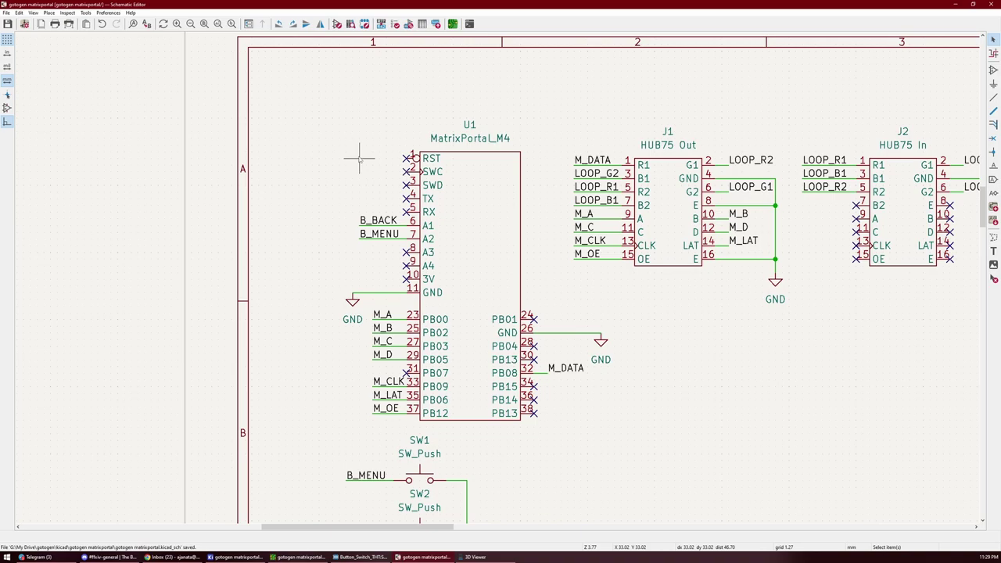
pyautogui.press('F8')
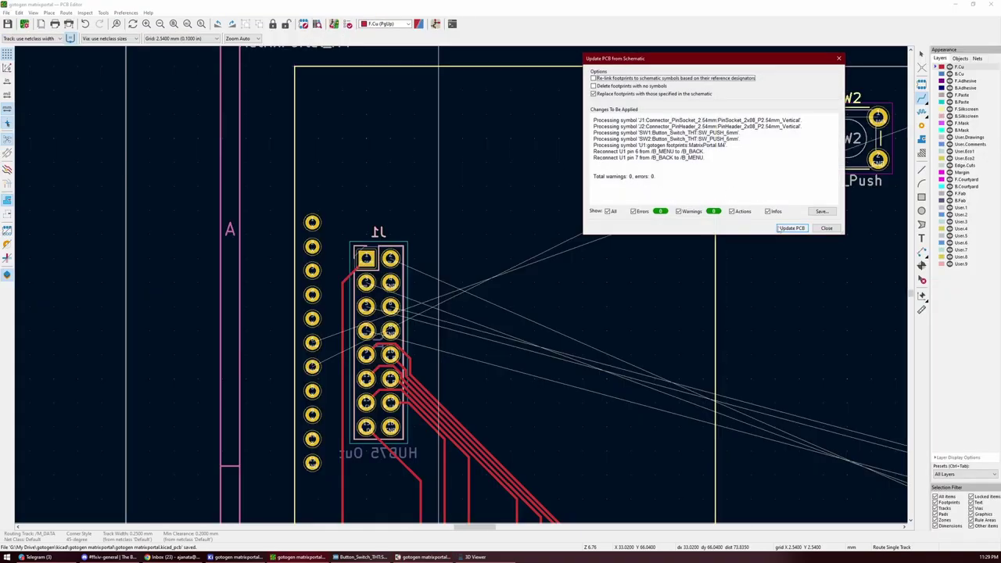
pyautogui.click(791, 228)
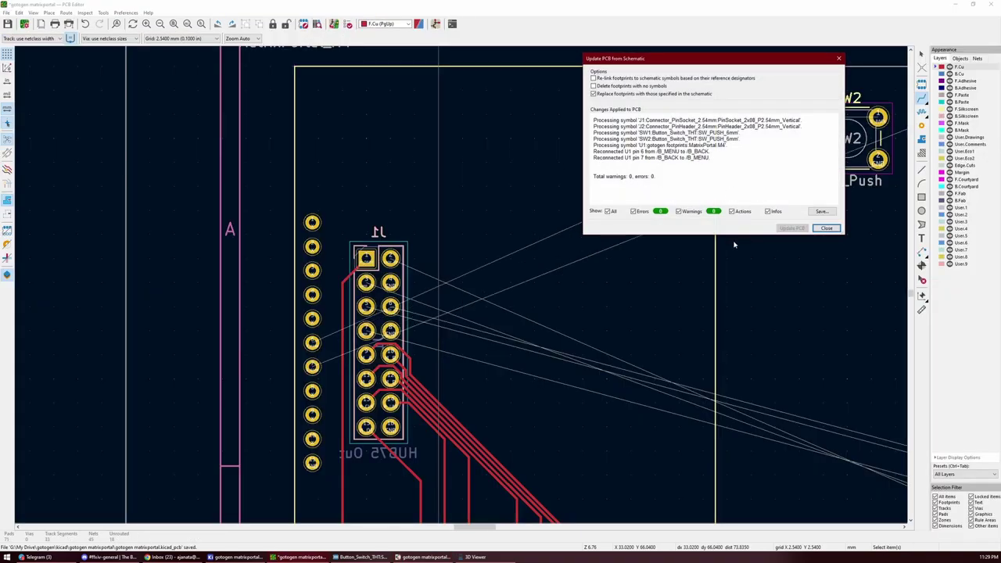
pyautogui.click(826, 228)
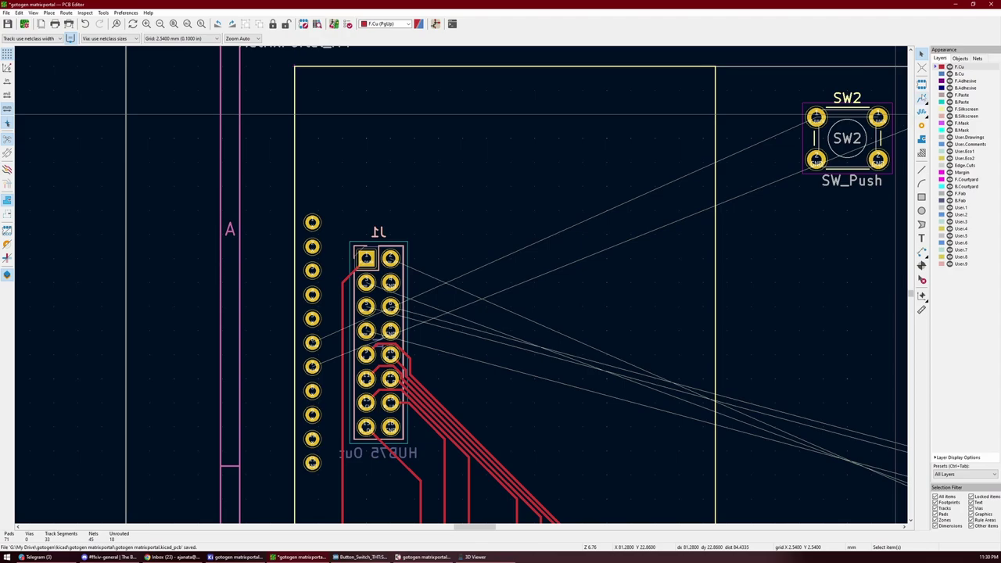
# - Route F.Cu tracks from U1's header pins to SW2 for B_BACK and SW1 for B_MENU
pyautogui.click(922, 98)
pyautogui.click(312, 342)
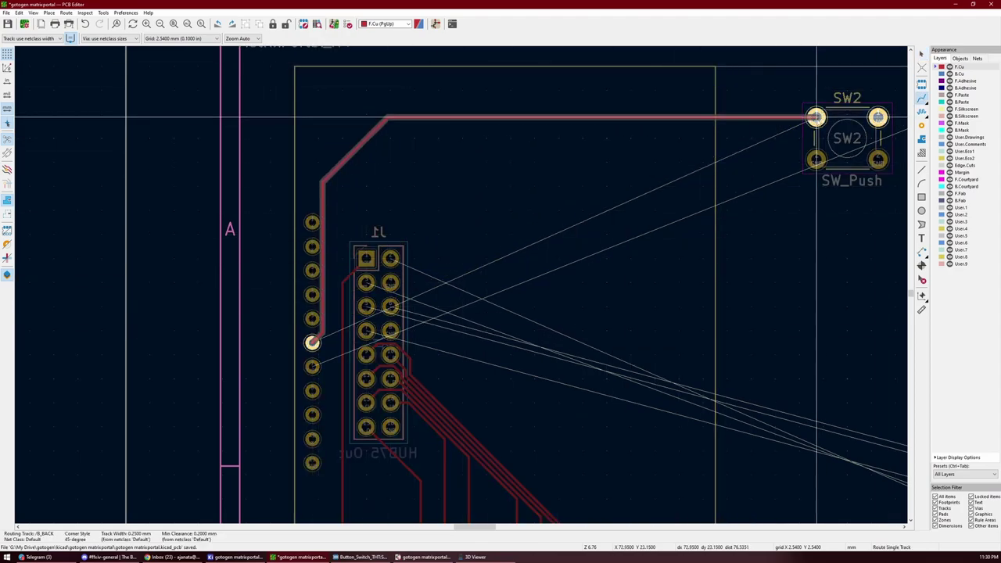
pyautogui.click(816, 118)
pyautogui.click(312, 366)
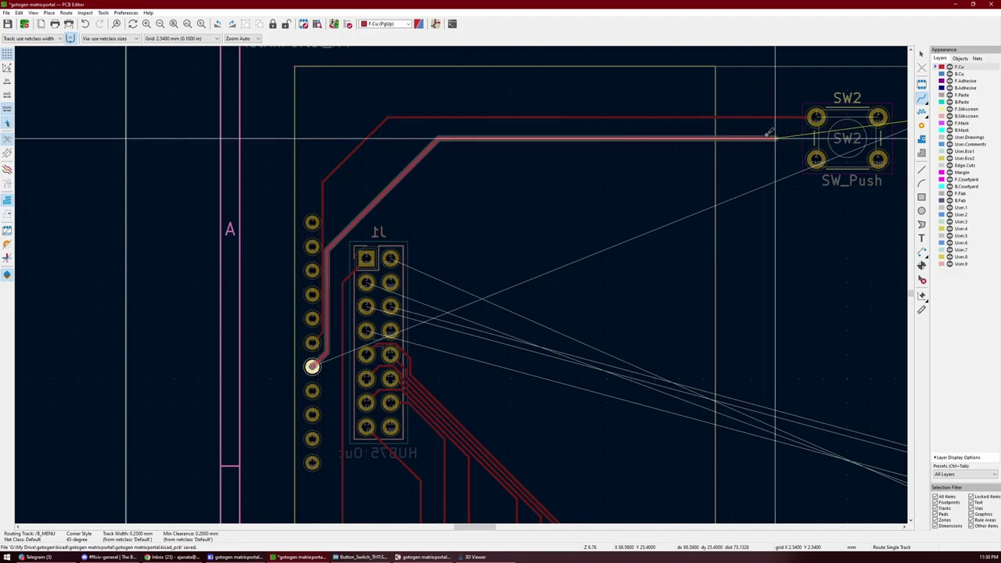
pyautogui.moveTo(702, 160); pyautogui.dragTo(461, 182, button='middle')
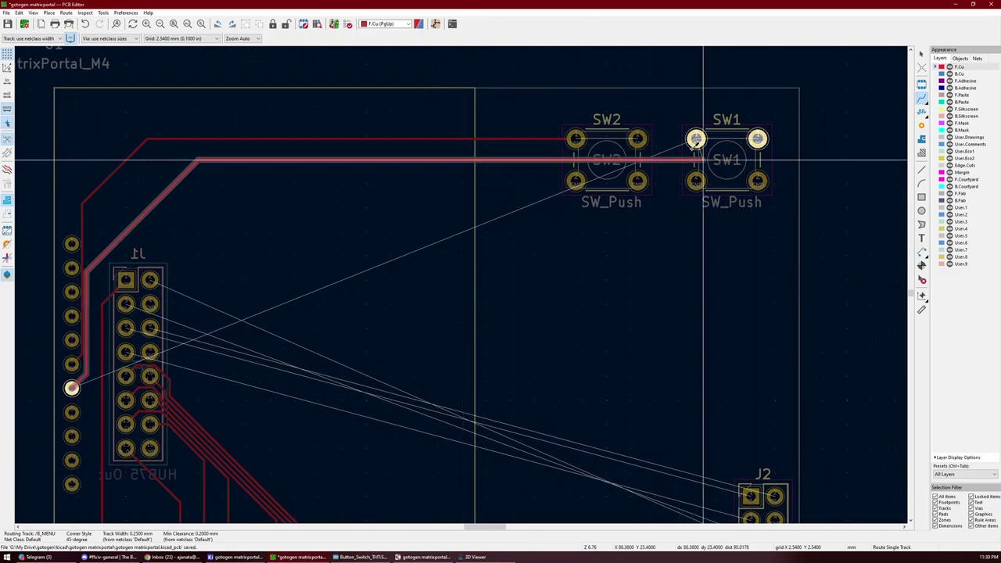
pyautogui.click(696, 141)
pyautogui.press('Escape')
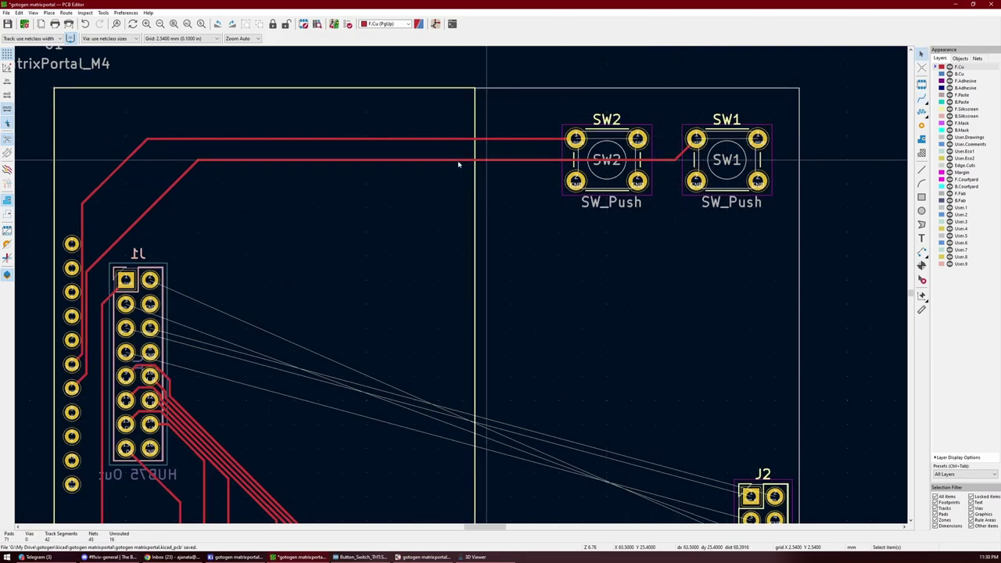
# - Reshape the lower track's diagonal into a vertical leg and inspect its properties without changes
pyautogui.moveTo(187, 170); pyautogui.dragTo(116, 169)
pyautogui.click(130, 226)
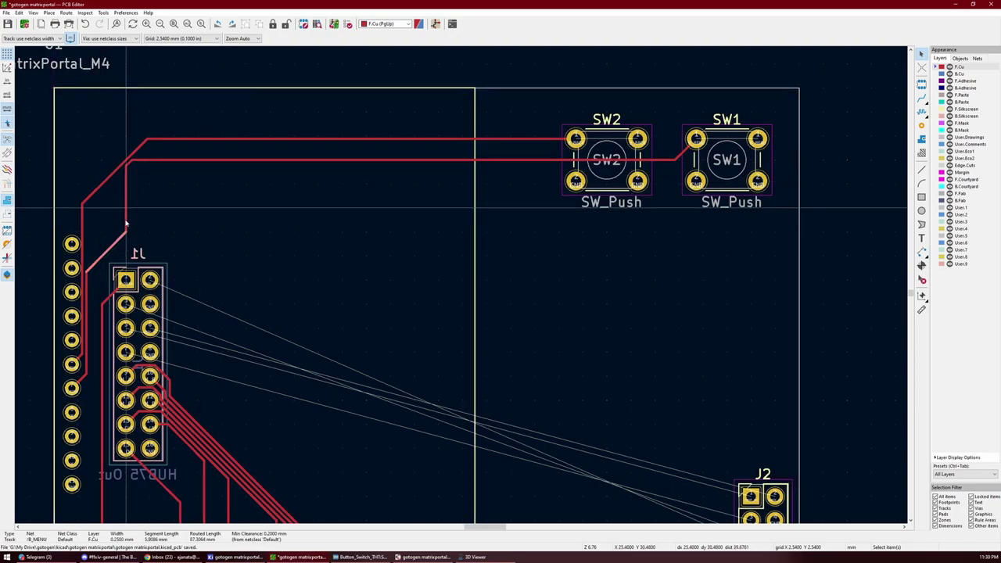
pyautogui.doubleClick(85, 210)
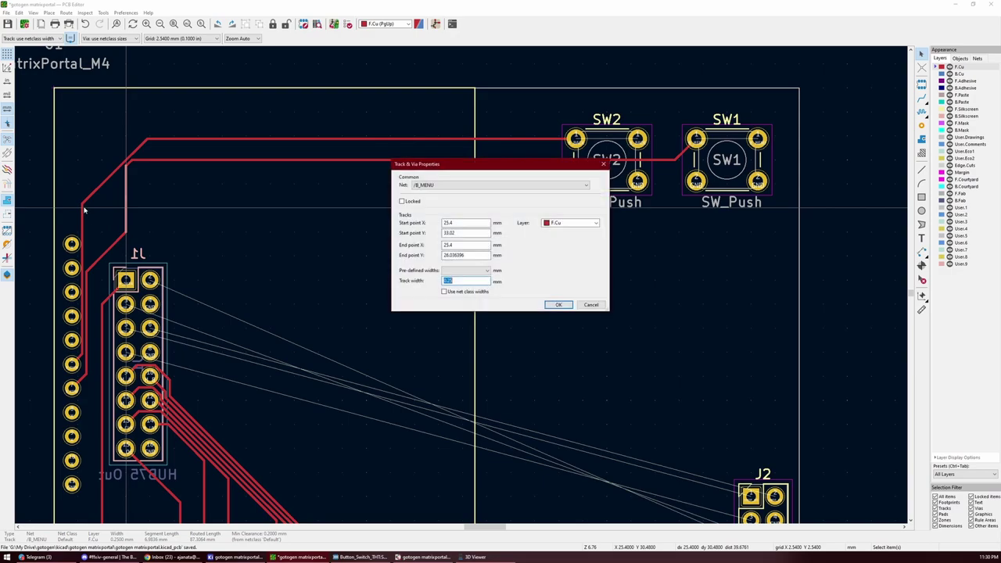
pyautogui.click(591, 305)
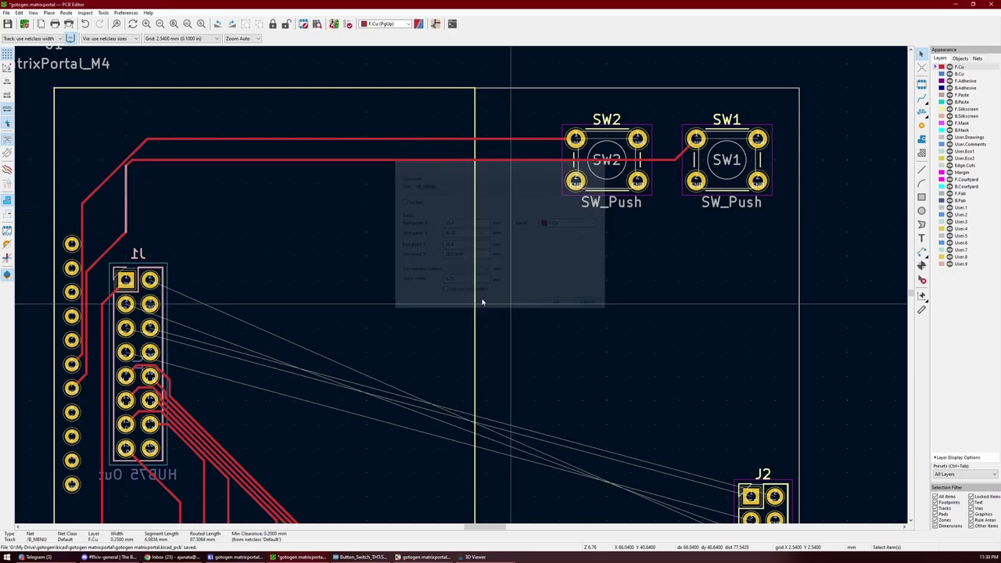
pyautogui.click(105, 205)
pyautogui.hscroll(2, 239, 235)
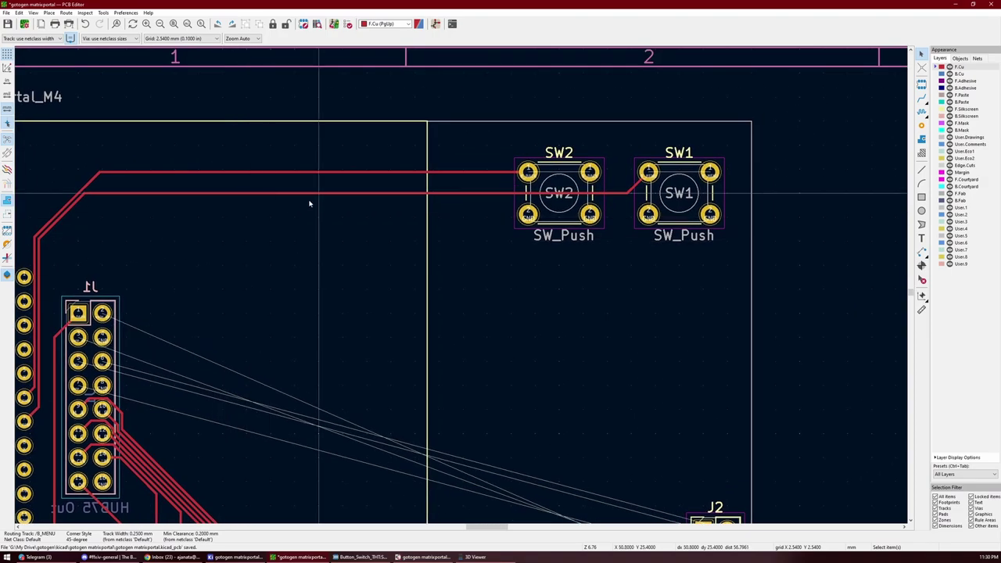
# - Move the B_BACK track beside B_MENU, attach it to the upper header pad, and save the board
pyautogui.click(162, 175)
pyautogui.moveTo(162, 176); pyautogui.dragTo(270, 224)
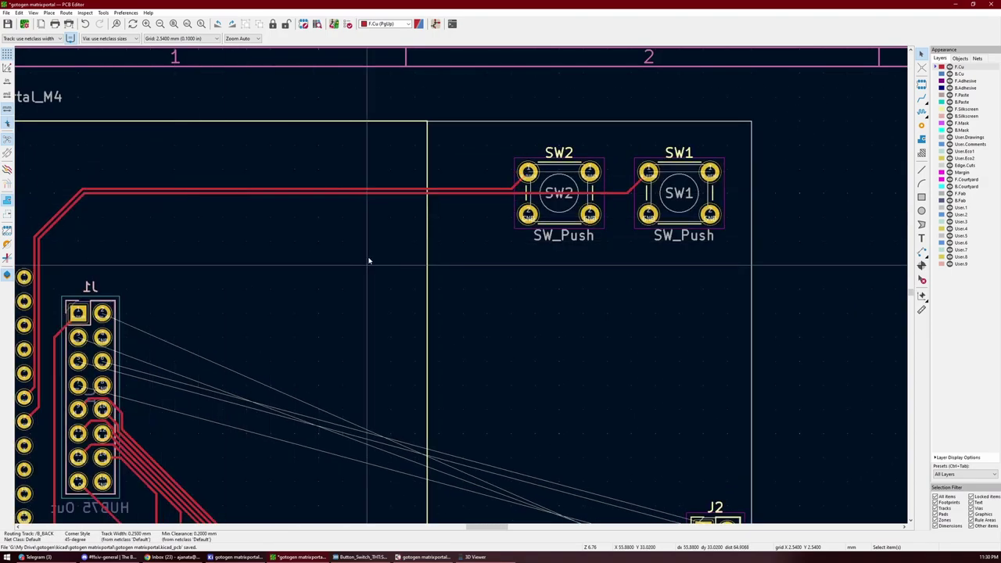
pyautogui.moveTo(420, 290); pyautogui.dragTo(651, 210, button='middle')
pyautogui.moveTo(422, 318); pyautogui.dragTo(487, 268, button='middle')
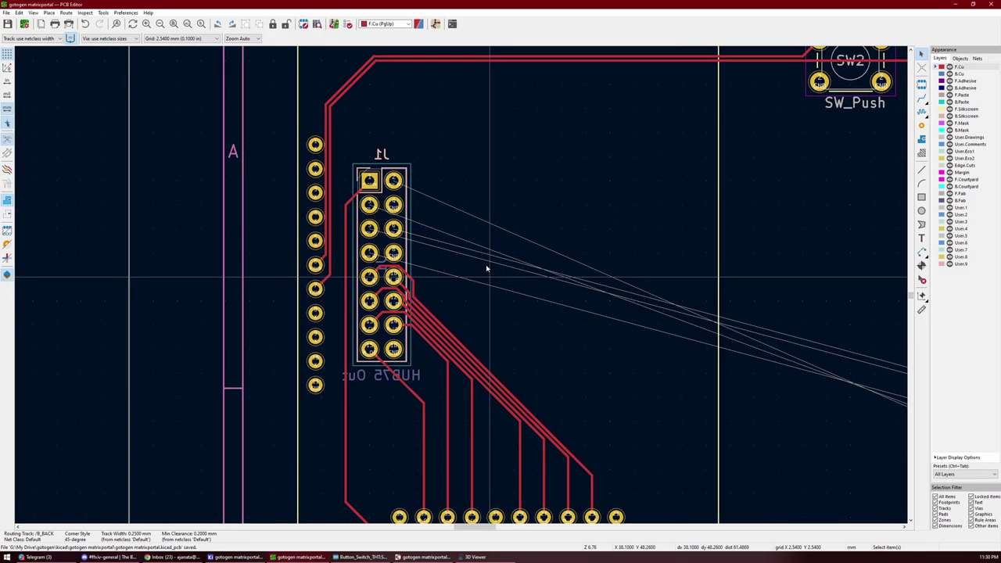
pyautogui.click(339, 237)
pyautogui.click(329, 226)
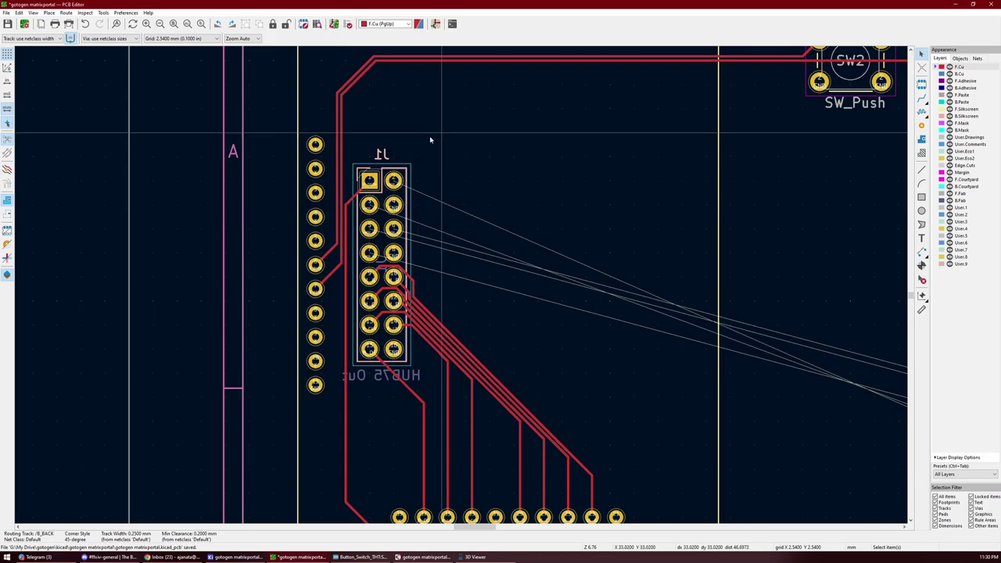
pyautogui.hotkey('ctrl', 's')
pyautogui.moveTo(592, 319); pyautogui.dragTo(437, 226, button='middle')
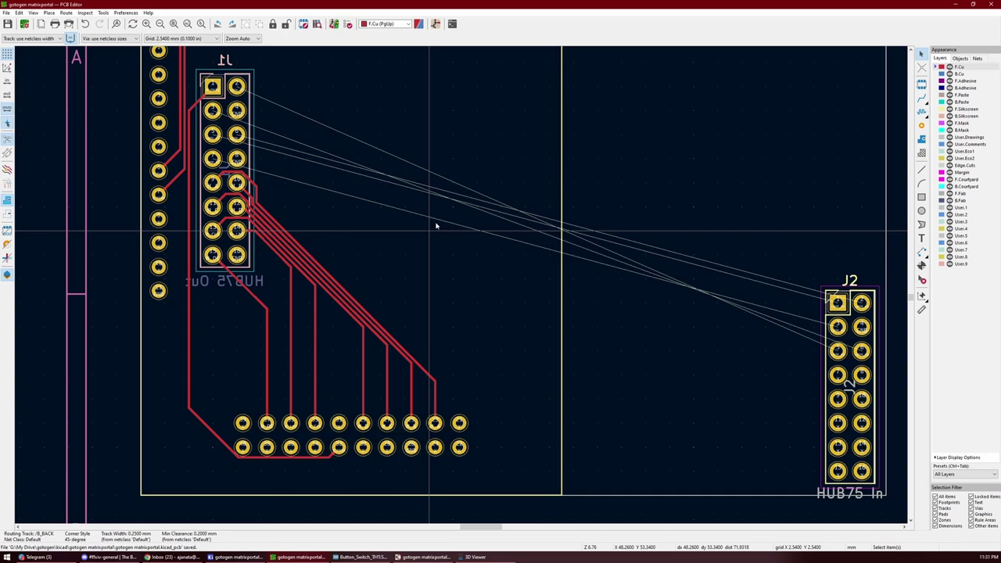
# - Make false starts routing from J1 toward J2, abandoning each track and clearing the highlight
pyautogui.press('x')
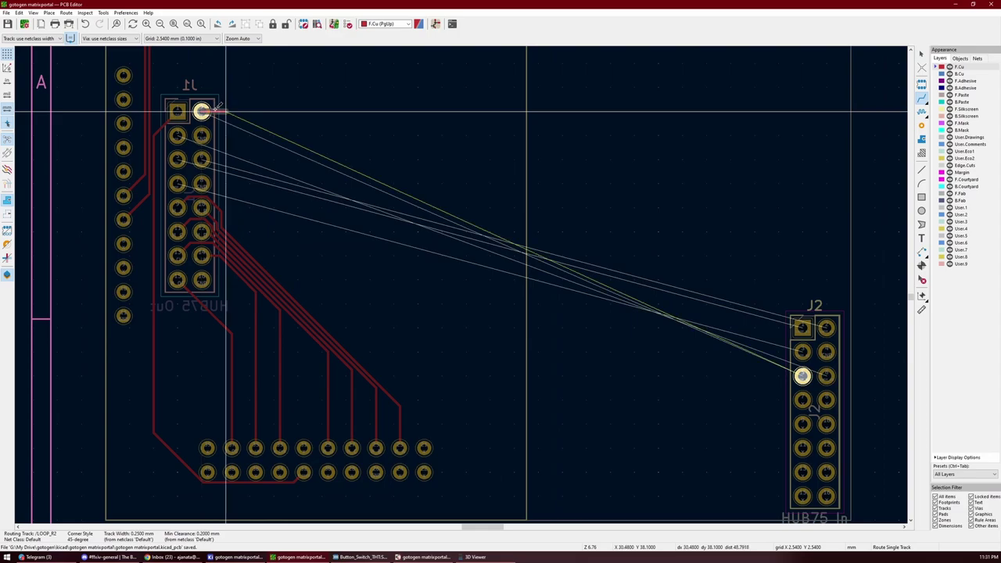
pyautogui.rightClick(263, 114)
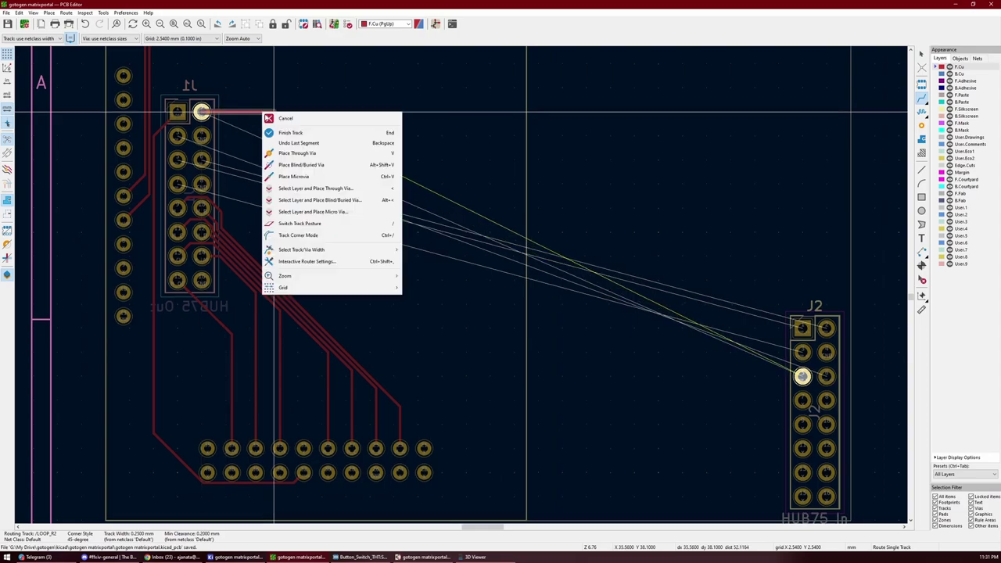
pyautogui.click(282, 118)
pyautogui.hotkey('ctrl', 's')
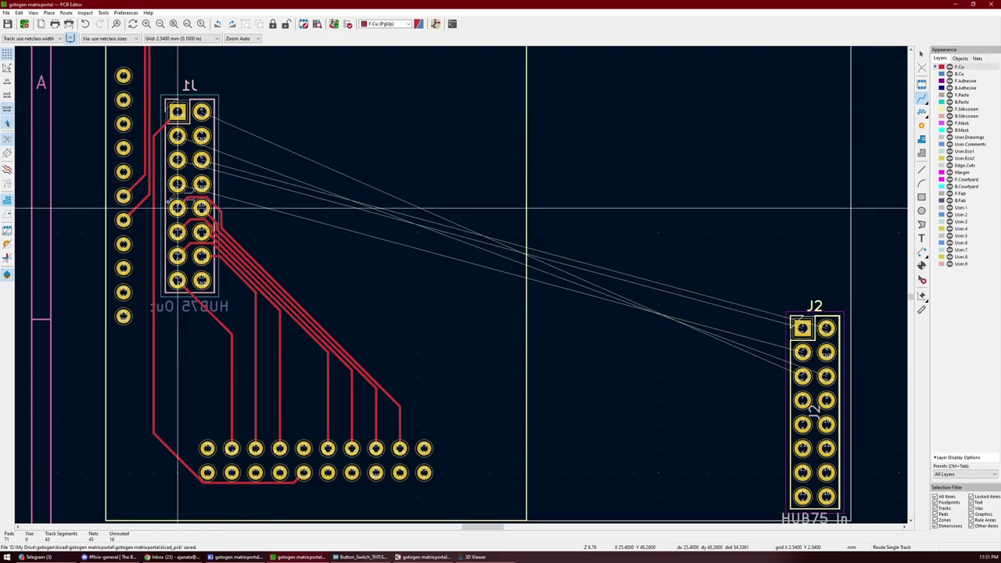
pyautogui.rightClick(178, 184)
pyautogui.click(235, 160)
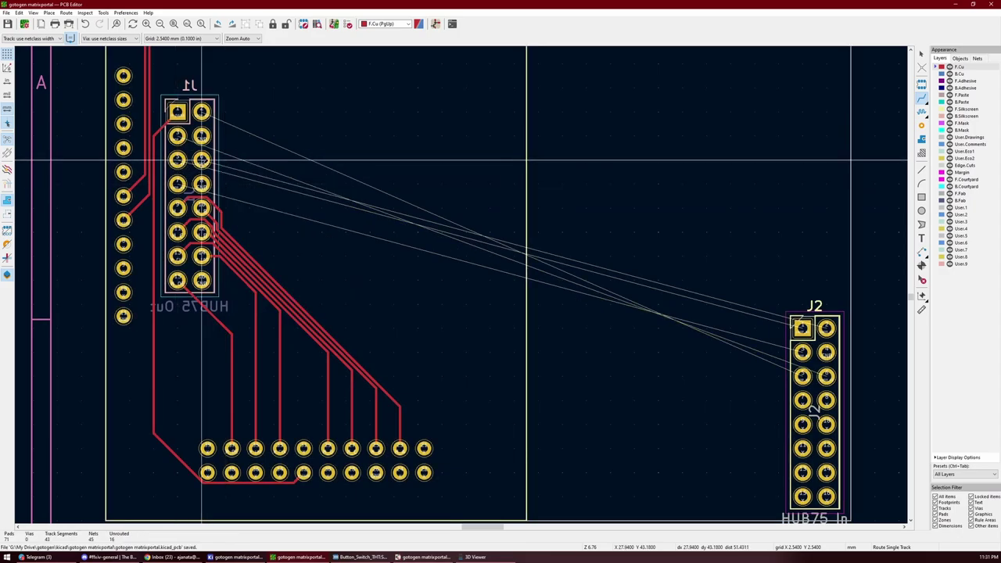
pyautogui.click(178, 183)
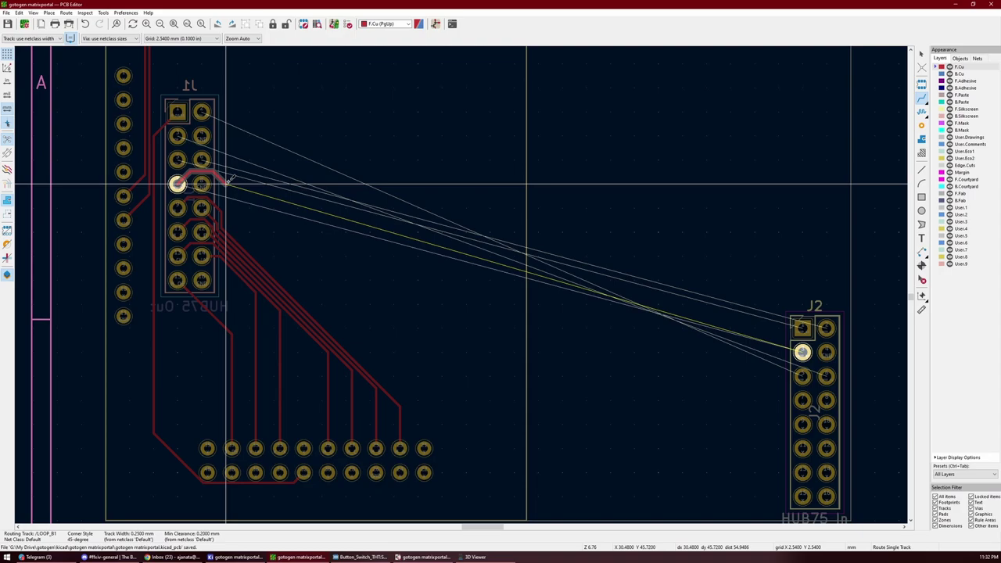
pyautogui.press('Escape')
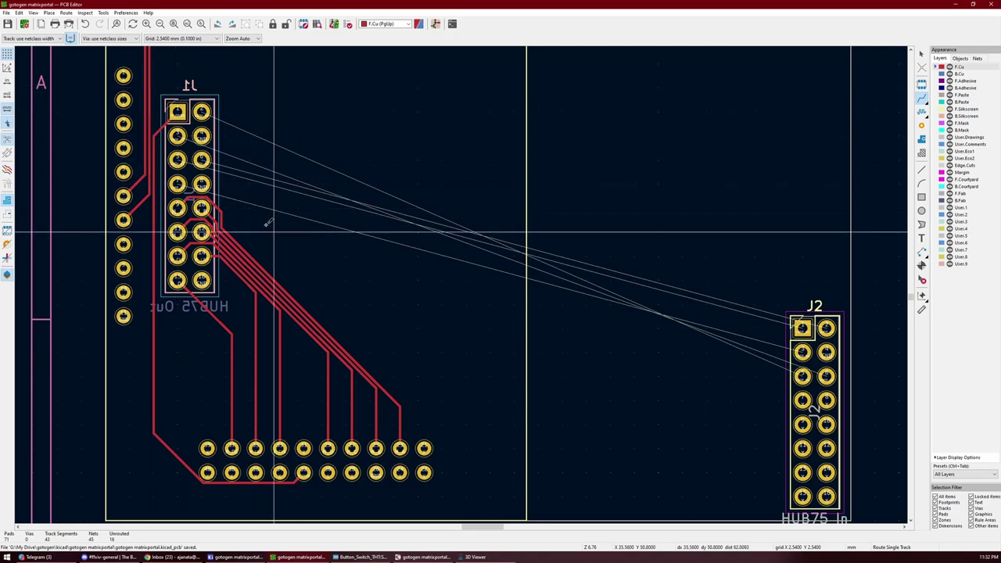
# - Route parallel F.Cu tracks for LOOP_B1, LOOP_R1 and the next J1 pin to J2's pads
pyautogui.click(178, 184)
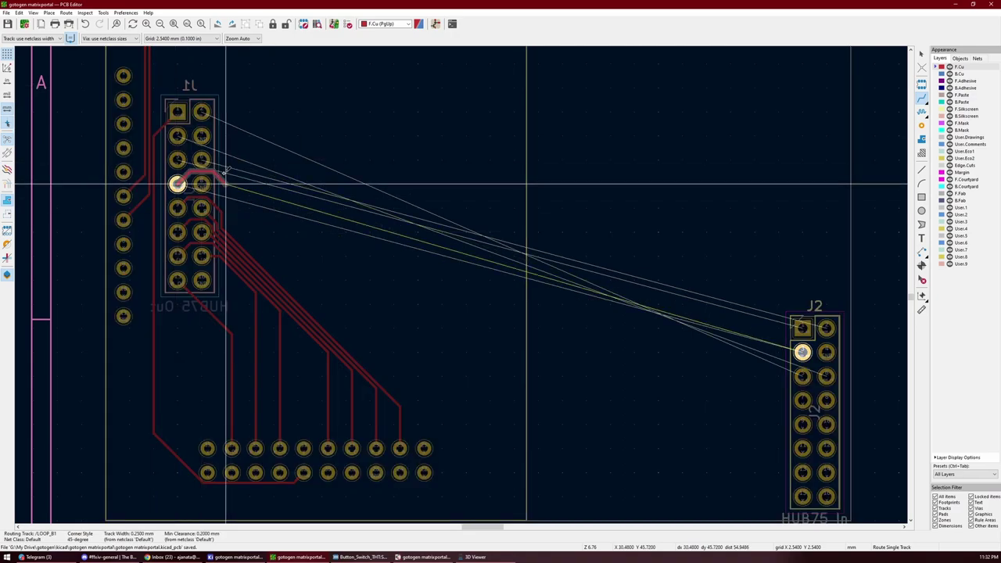
pyautogui.click(802, 352)
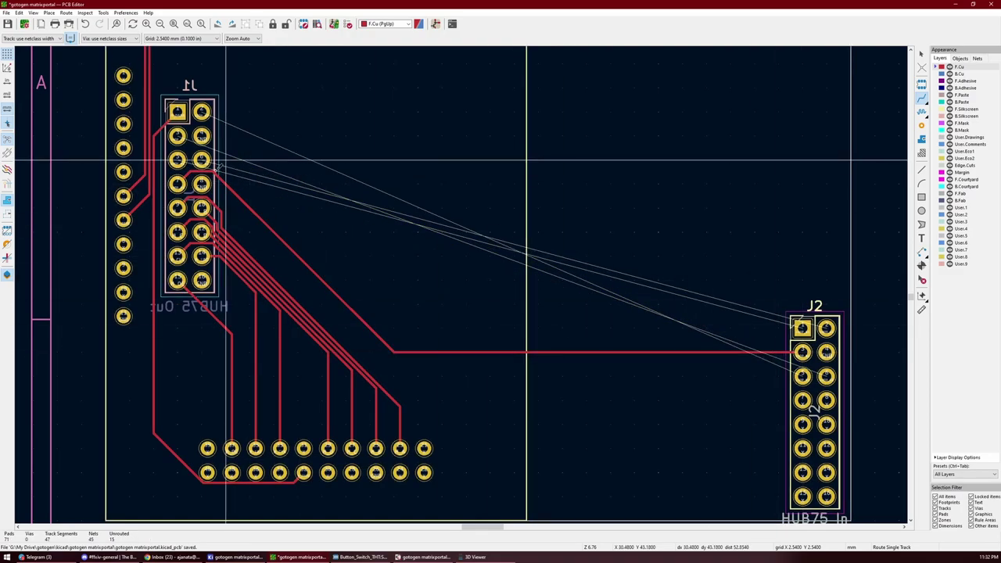
pyautogui.click(178, 160)
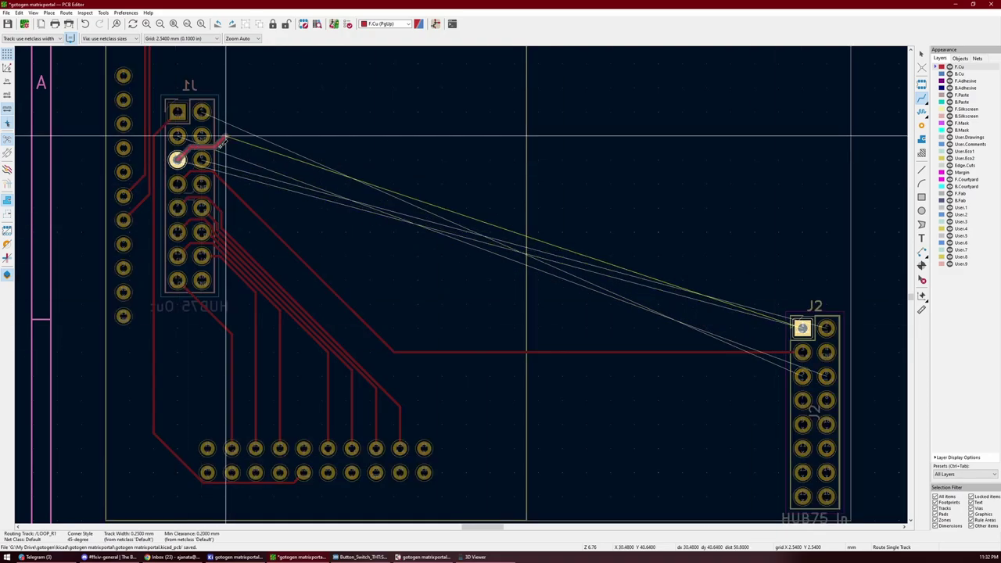
pyautogui.click(802, 329)
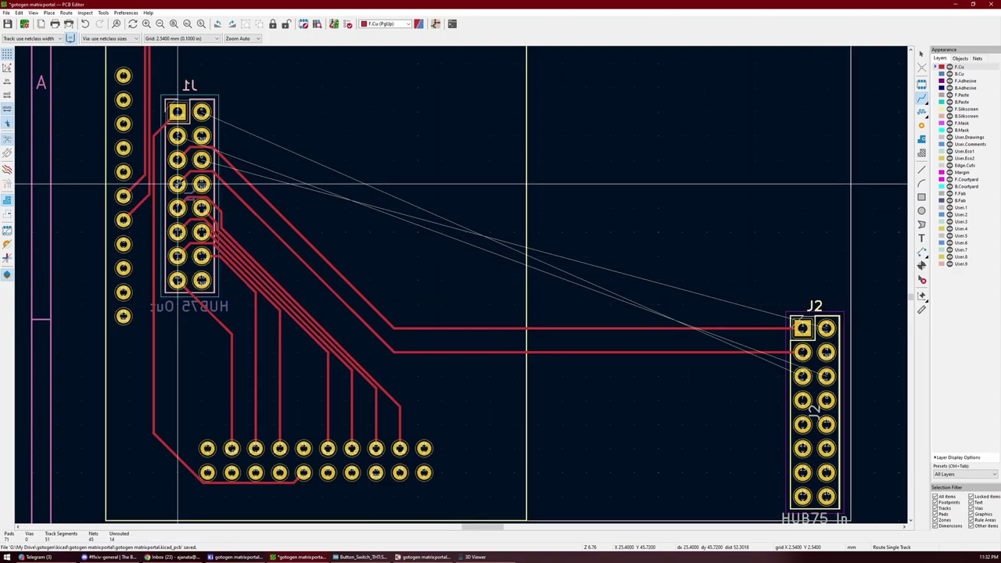
pyautogui.click(201, 159)
pyautogui.click(827, 329)
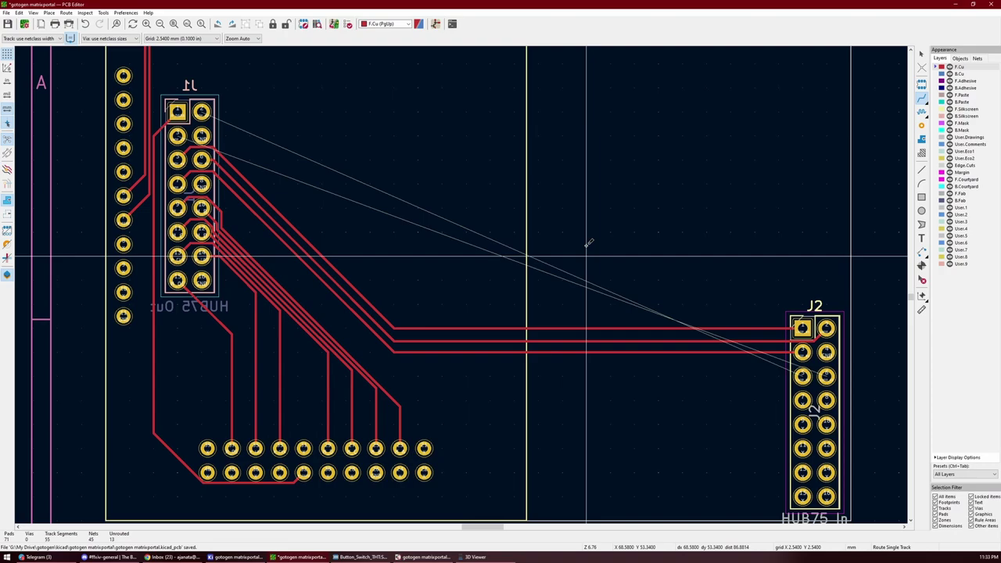
pyautogui.click(201, 112)
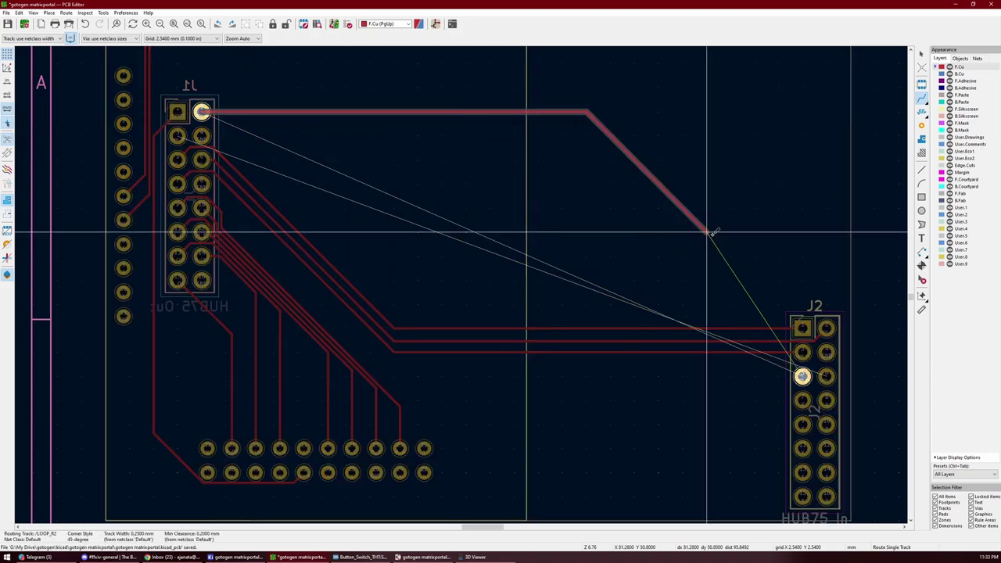
# - End the top track on J2, then route LOOP_G2 from J1 along the bottom pad row to J2
pyautogui.click(803, 377)
pyautogui.click(178, 137)
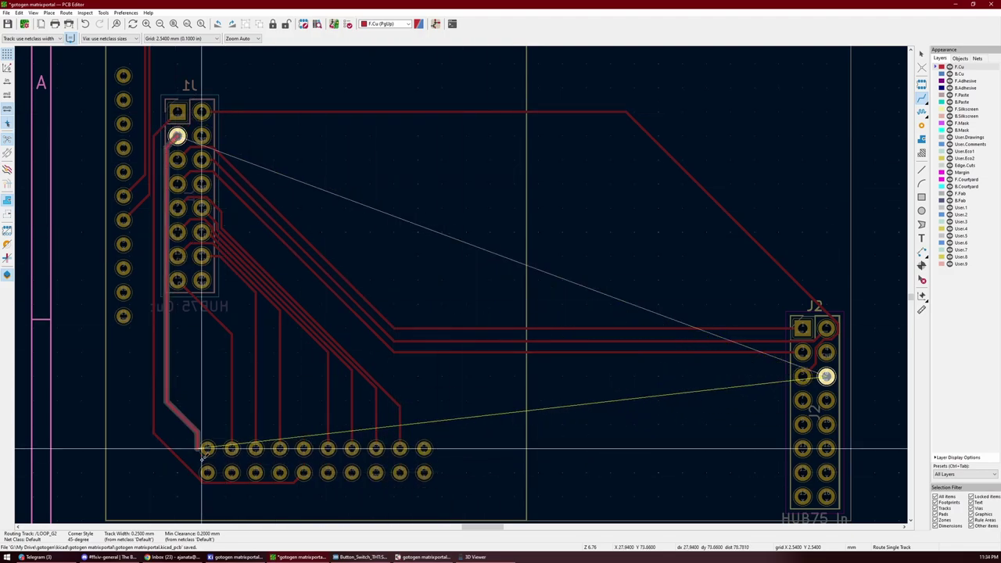
pyautogui.rightClick(560, 452)
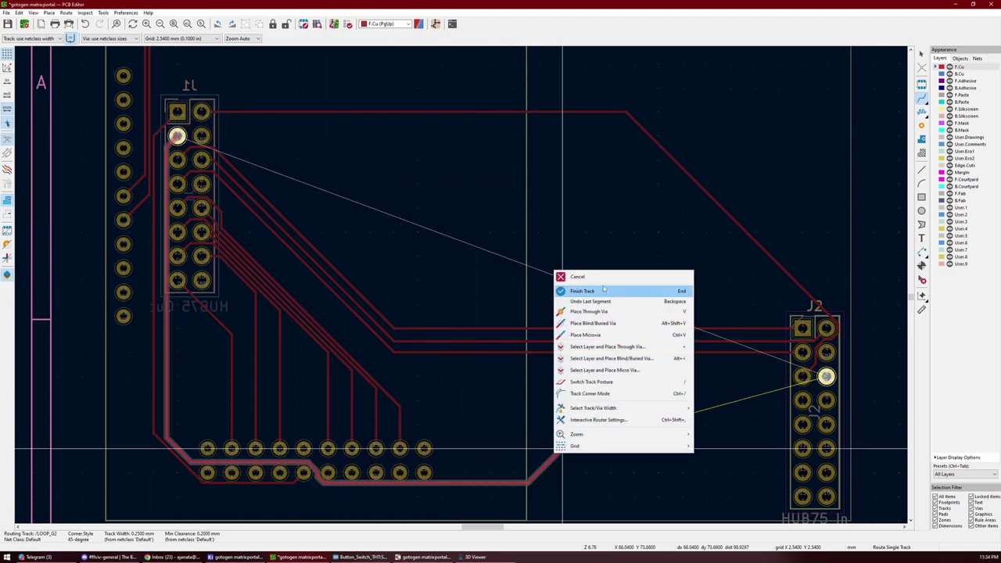
pyautogui.moveTo(638, 410)
pyautogui.click(598, 420)
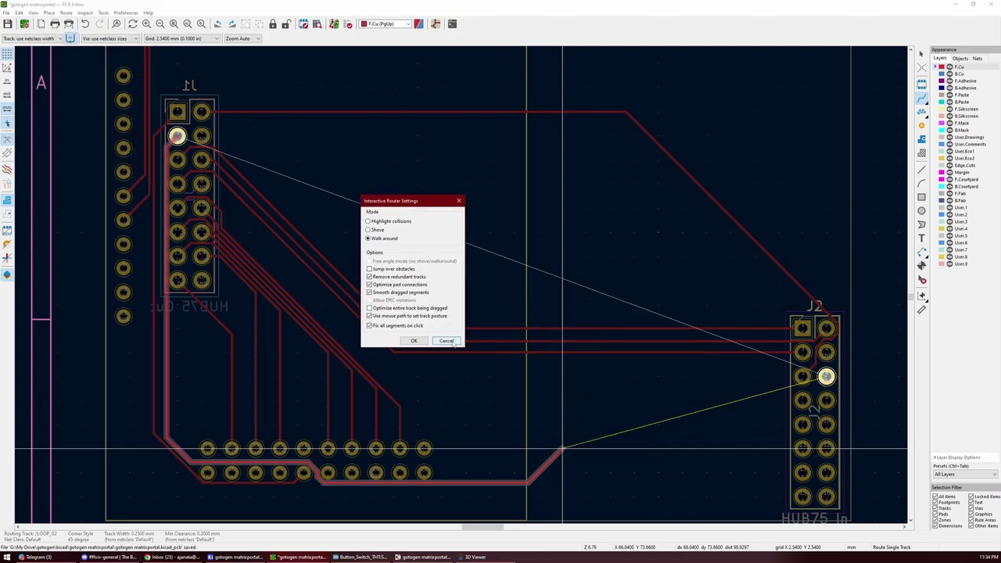
pyautogui.click(414, 341)
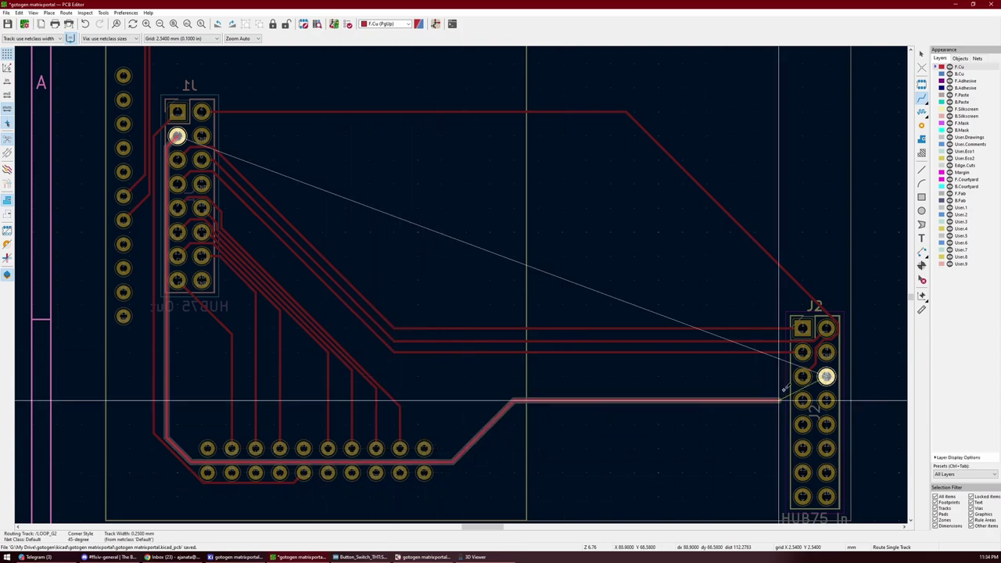
pyautogui.click(827, 377)
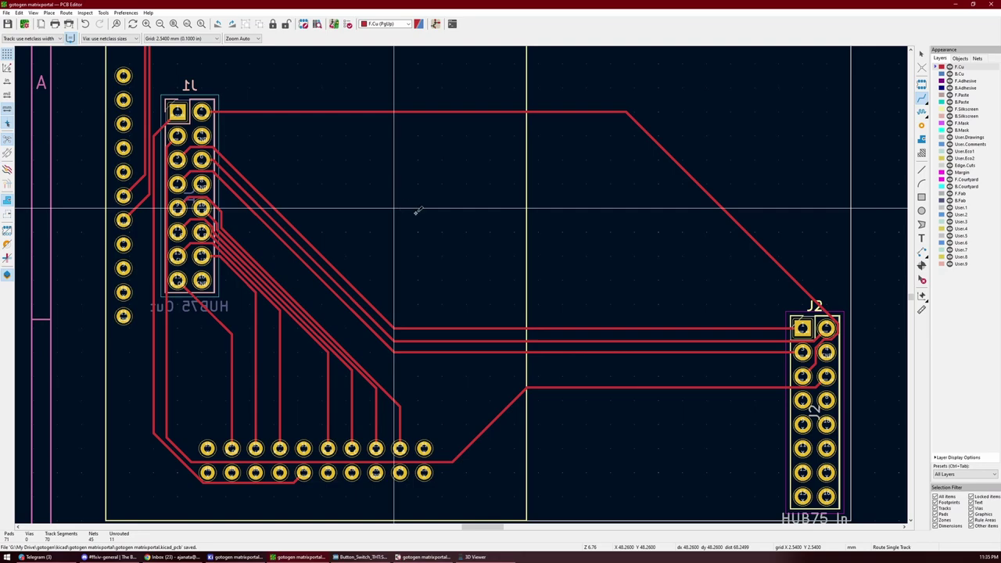
pyautogui.click(921, 311)
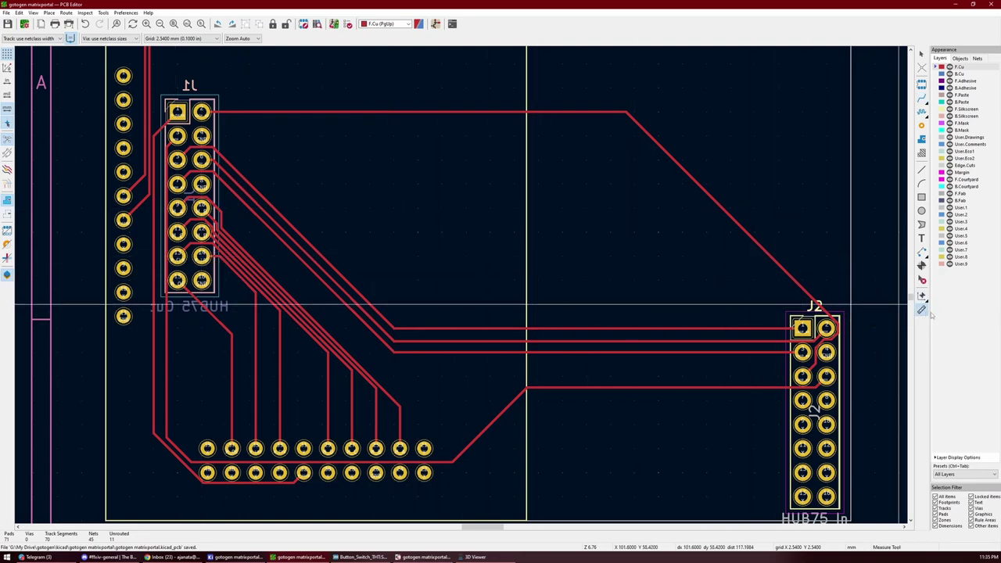
pyautogui.click(202, 280)
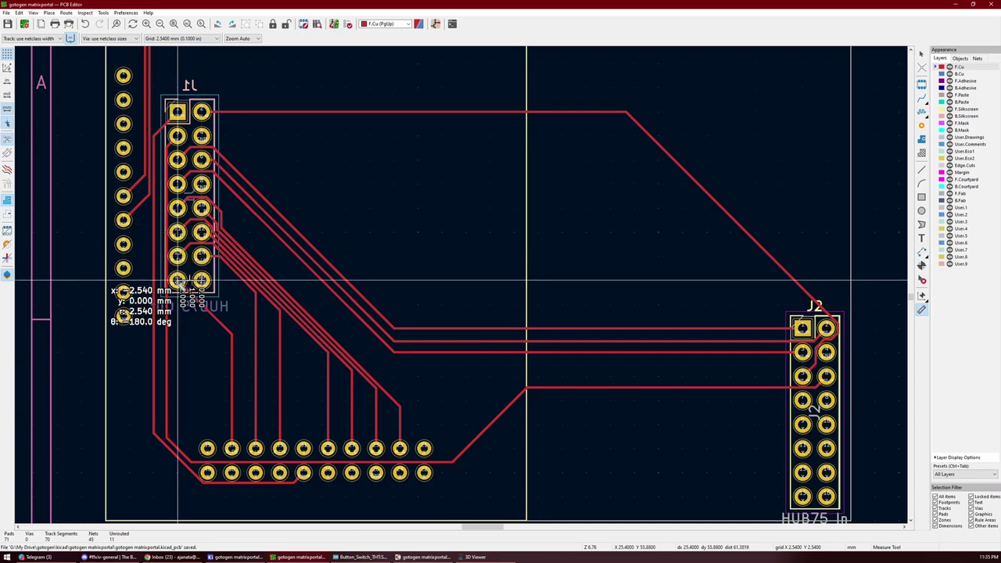
pyautogui.rightClick(181, 350)
pyautogui.click(203, 359)
pyautogui.hotkey('ctrl', 's')
pyautogui.click(230, 453)
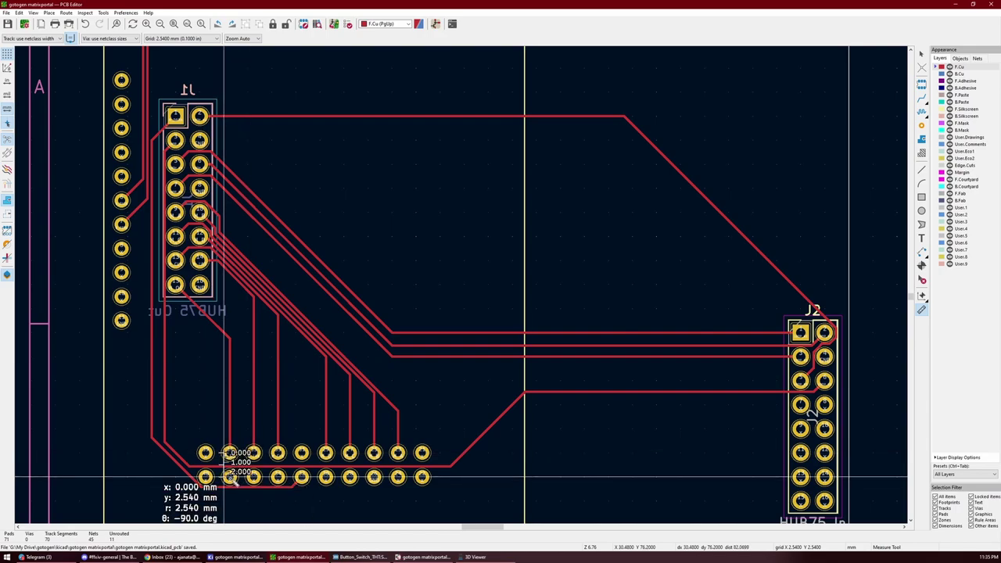
pyautogui.rightClick(232, 478)
pyautogui.click(252, 486)
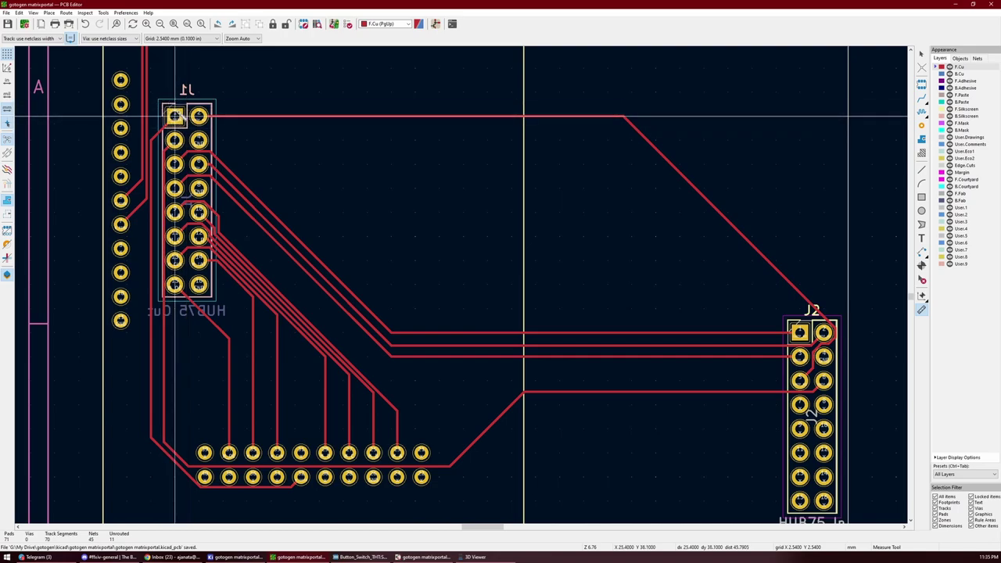
# - Reroute the long top J1 track so it joins the middle bundle into J2
pyautogui.press('x')
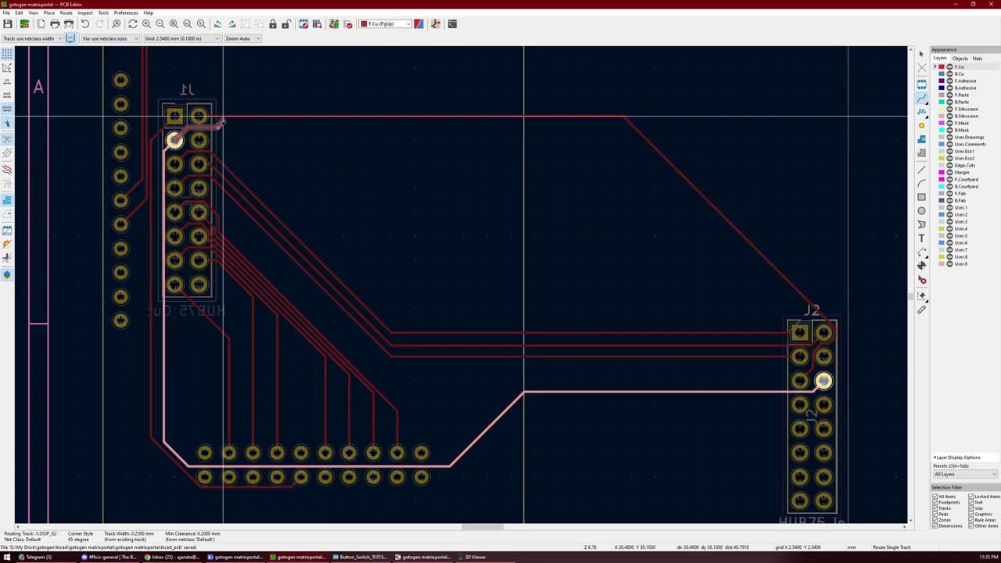
pyautogui.press('Escape')
pyautogui.keyDown('shift'); pyautogui.scroll(-1, 204, 136); pyautogui.keyUp('shift')
pyautogui.keyDown('ctrl'); pyautogui.hscroll(-3, 204, 137); pyautogui.keyUp('ctrl')
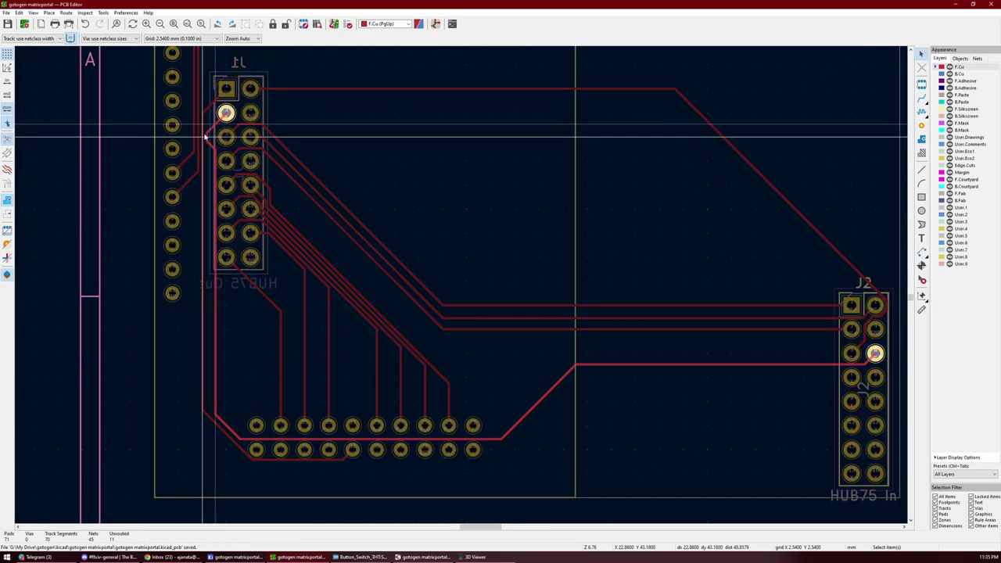
pyautogui.press('x')
pyautogui.moveTo(240, 340); pyautogui.dragTo(173, 311, button='middle')
pyautogui.press('e')
pyautogui.click(548, 314)
pyautogui.press('Escape')
pyautogui.moveTo(440, 68); pyautogui.dragTo(490, 108, button='middle')
# - Re-enter routing on the LOOP_R2, LOOP_G1 and LOOP_B1 tracks into J2 to adjust them
pyautogui.click(462, 324)
pyautogui.press('x')
pyautogui.press('Escape')
pyautogui.press('x')
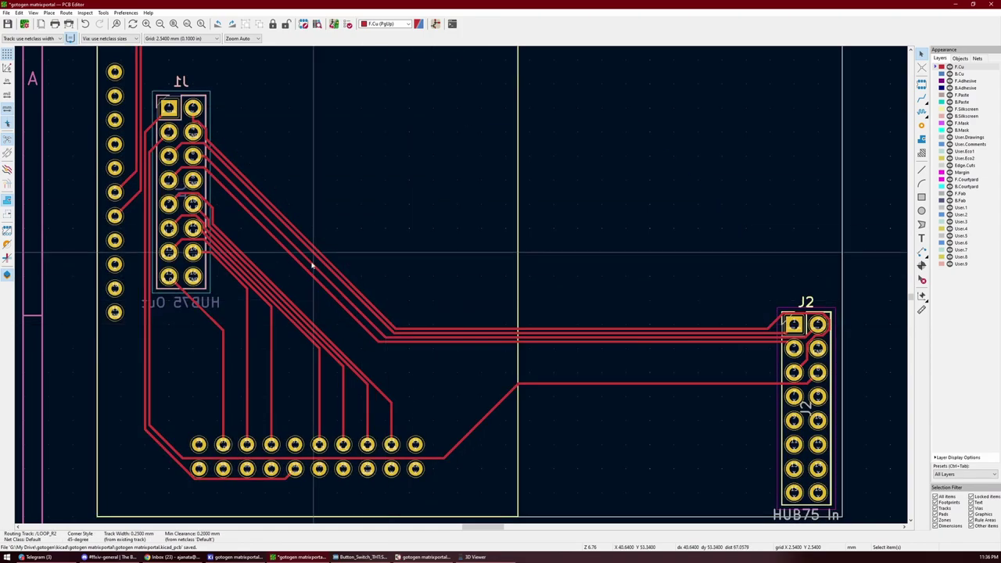
pyautogui.press('Escape')
pyautogui.press('x')
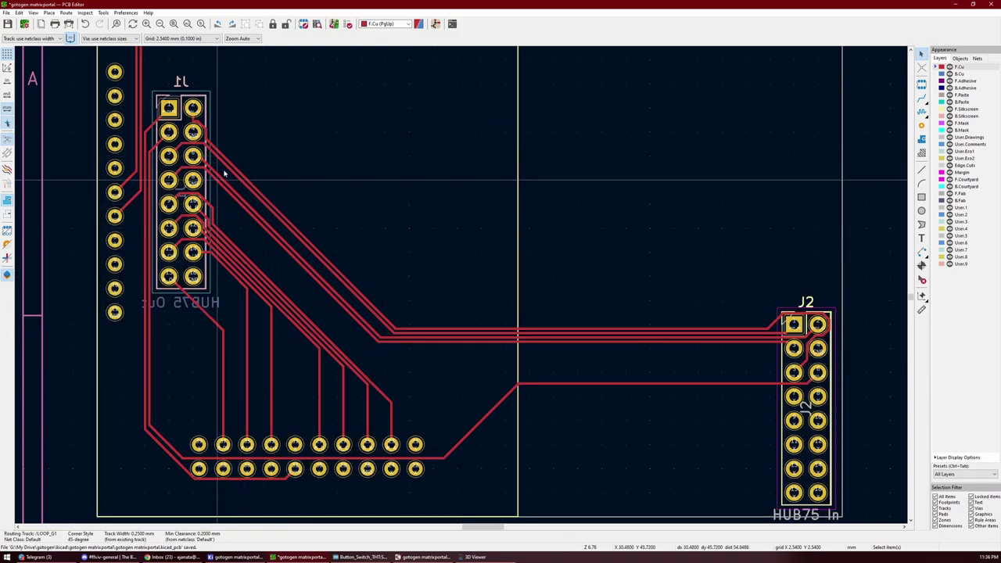
pyautogui.press('Escape')
pyautogui.press('x')
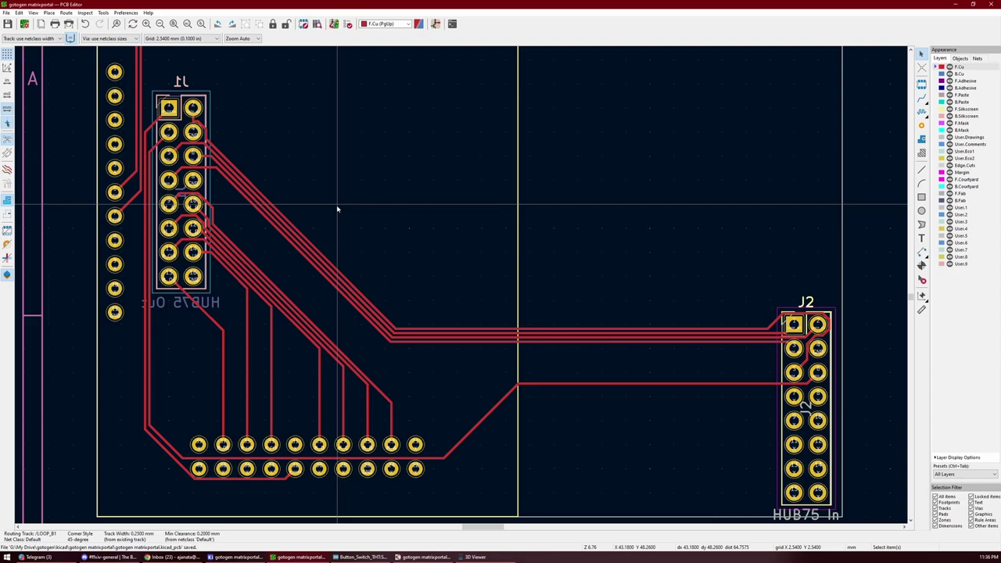
# - Zoom out to the whole board and make B.Cu the active layer
pyautogui.scroll(-2, 340, 179)
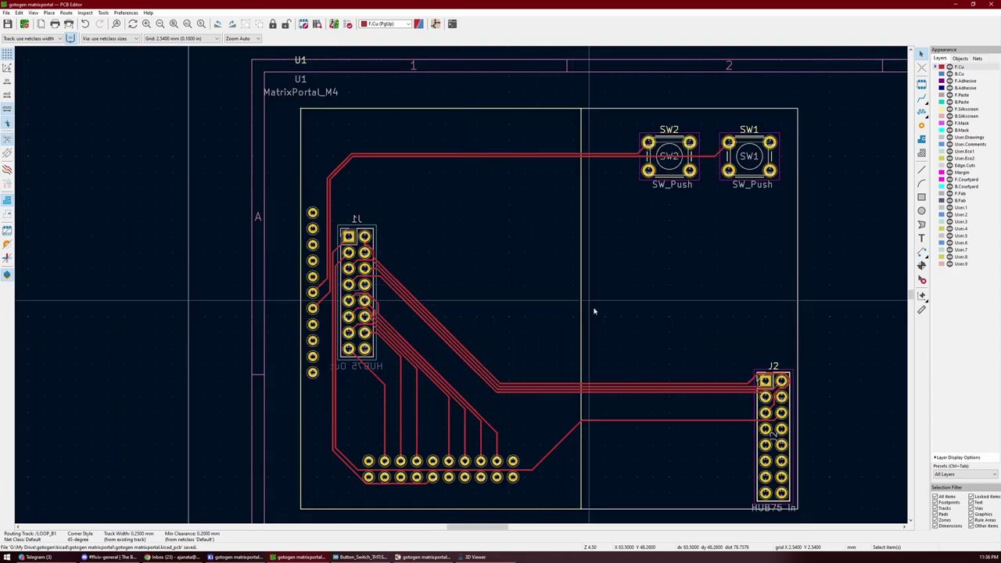
pyautogui.moveTo(595, 308); pyautogui.dragTo(545, 261, button='middle')
pyautogui.press('pagedown')
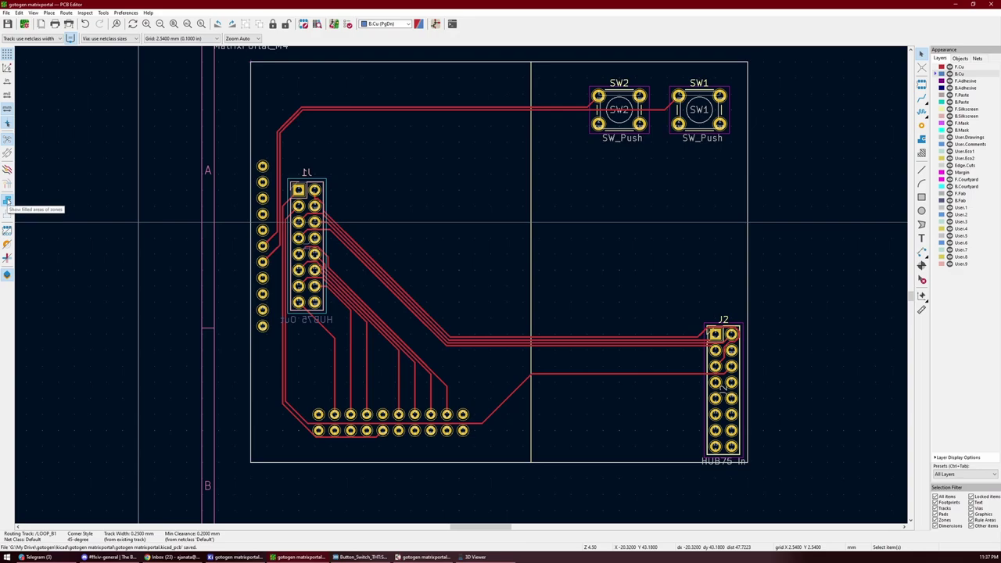
# - Draw a B.Cu GND zone through the board outline's four corners and fill all zones
pyautogui.hotkey('ctrl', 'shift', 'z')
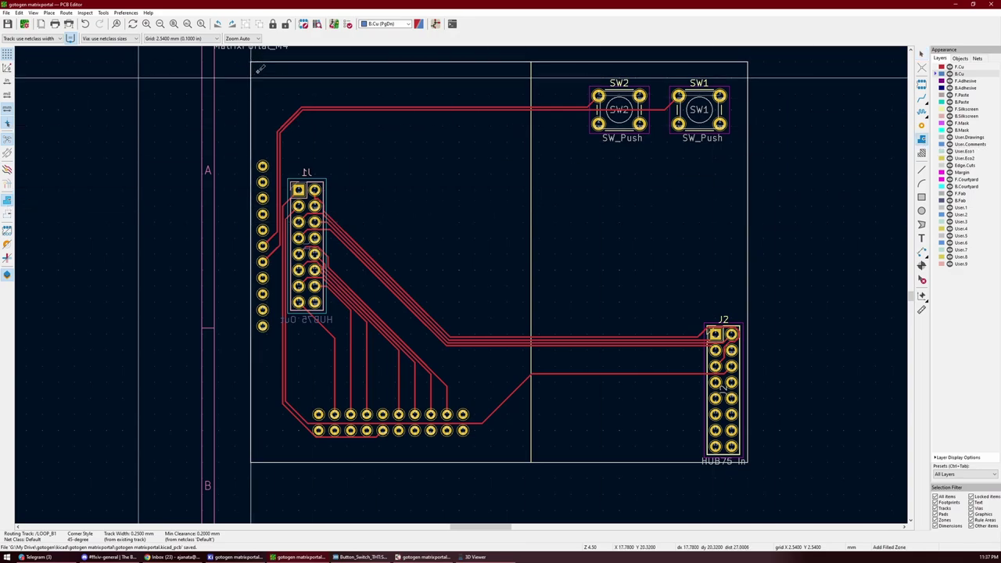
pyautogui.click(143, 139)
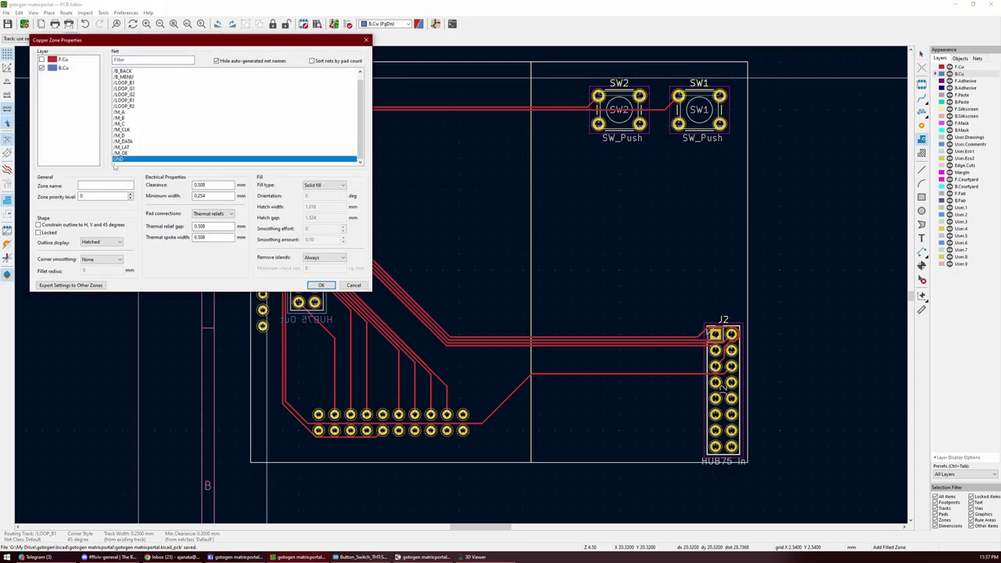
pyautogui.press('Return')
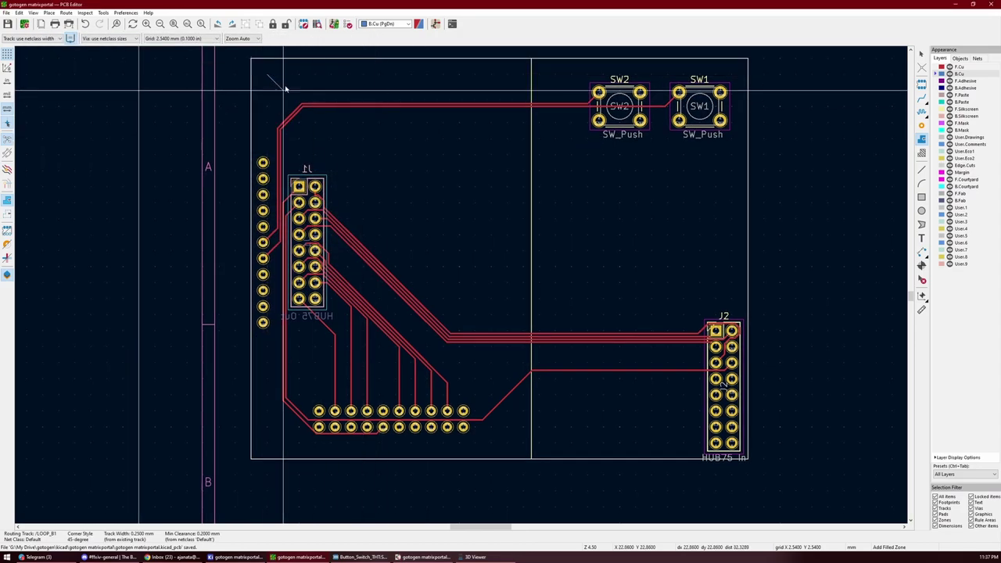
pyautogui.rightClick(291, 84)
pyautogui.click(438, 139)
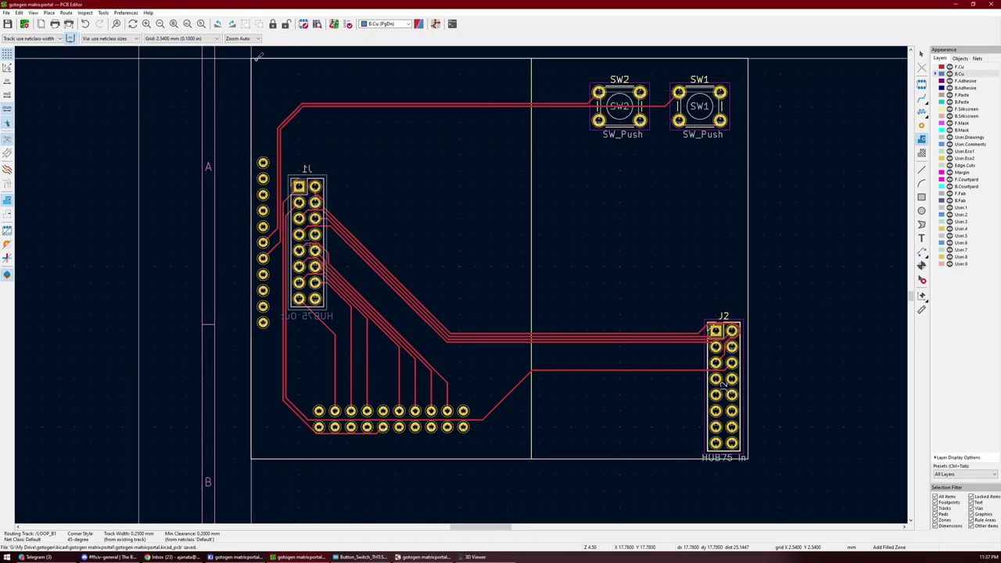
pyautogui.press('Return')
pyautogui.click(253, 459)
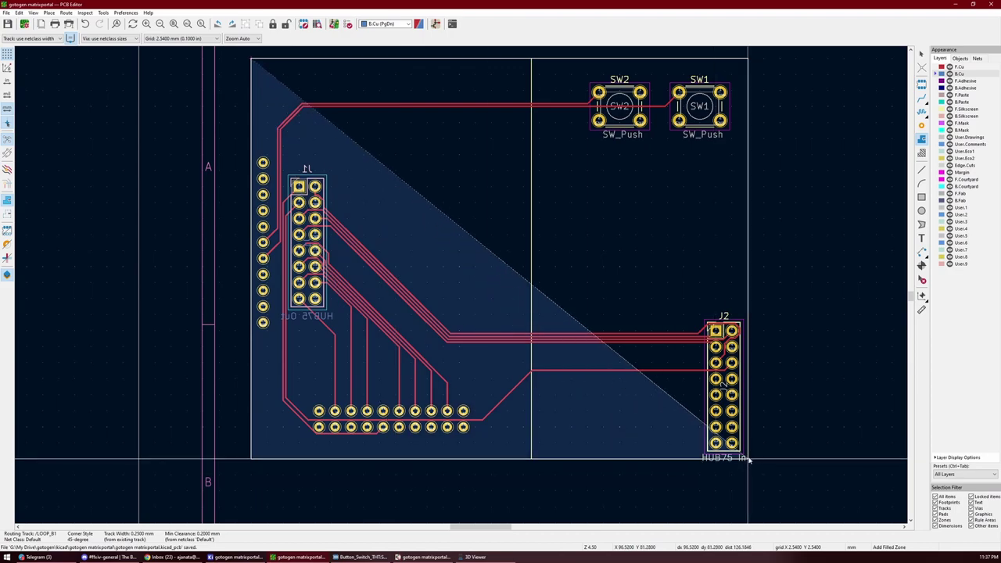
pyautogui.click(749, 458)
pyautogui.click(749, 57)
pyautogui.click(251, 59)
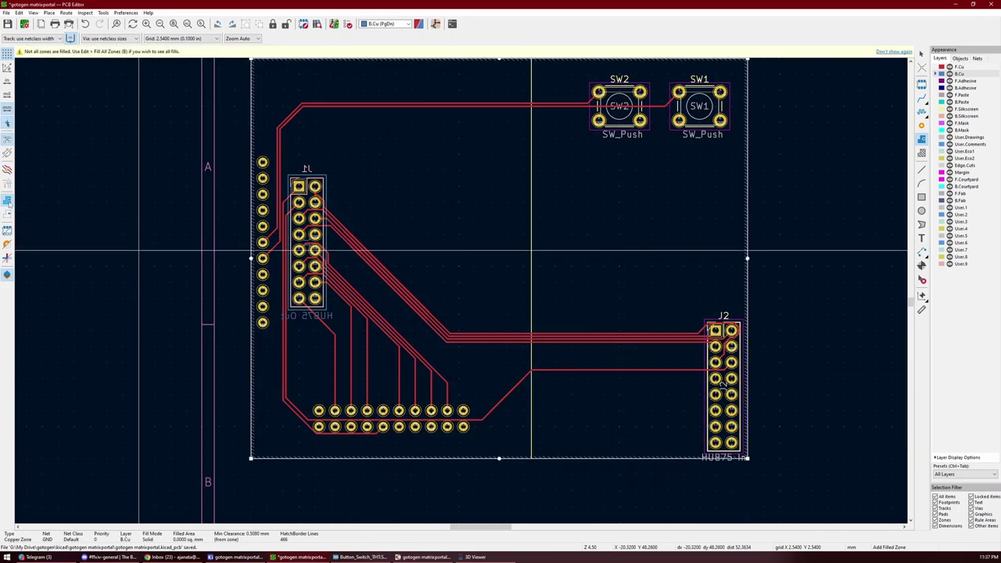
pyautogui.press('b')
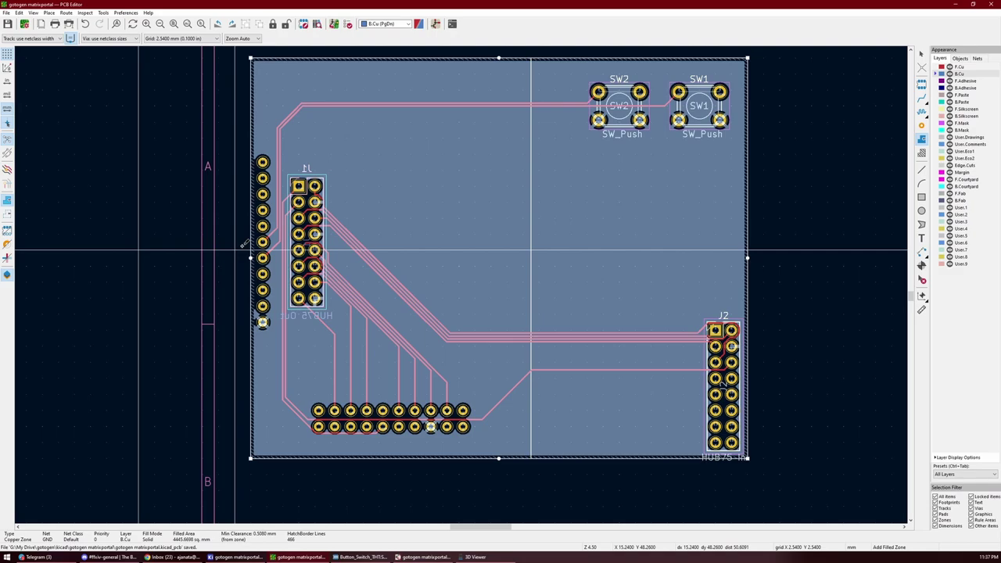
# - Review the DRC results: the Edge.Cuts and F.Silkscreen Rect violations and unconnected items
pyautogui.hotkey('ctrl', 'shift', 'i')
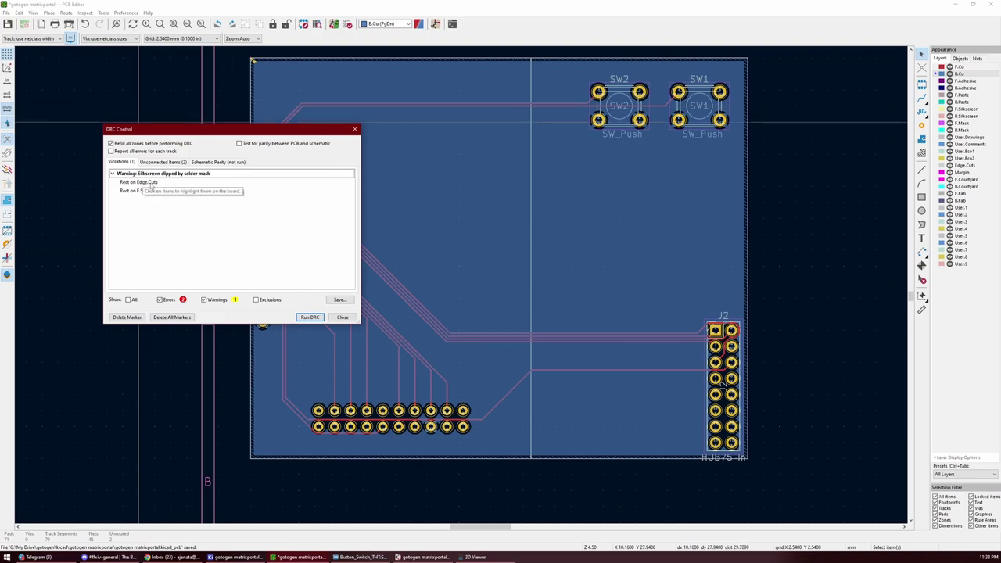
pyautogui.click(151, 182)
pyautogui.press('Escape')
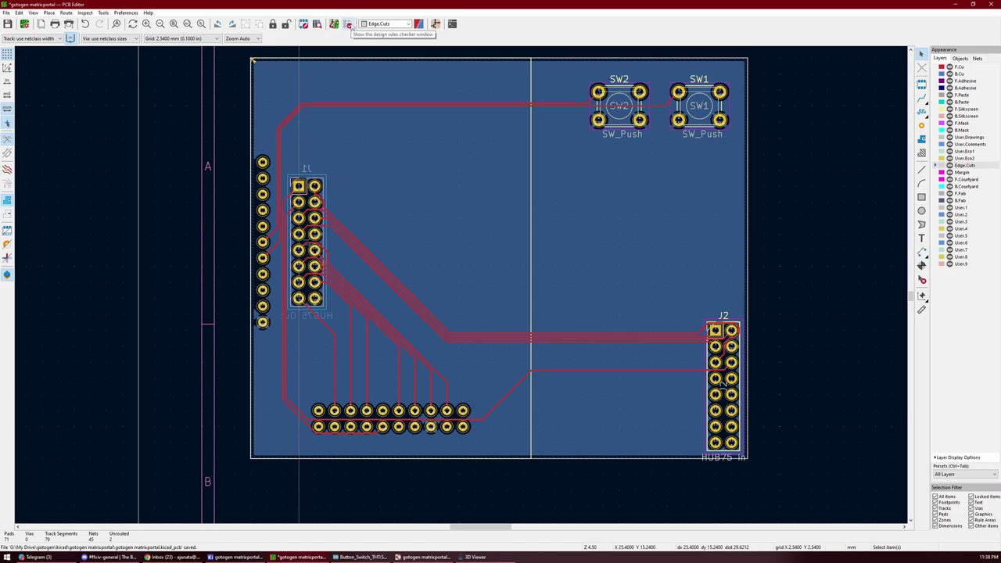
pyautogui.click(349, 24)
pyautogui.click(152, 191)
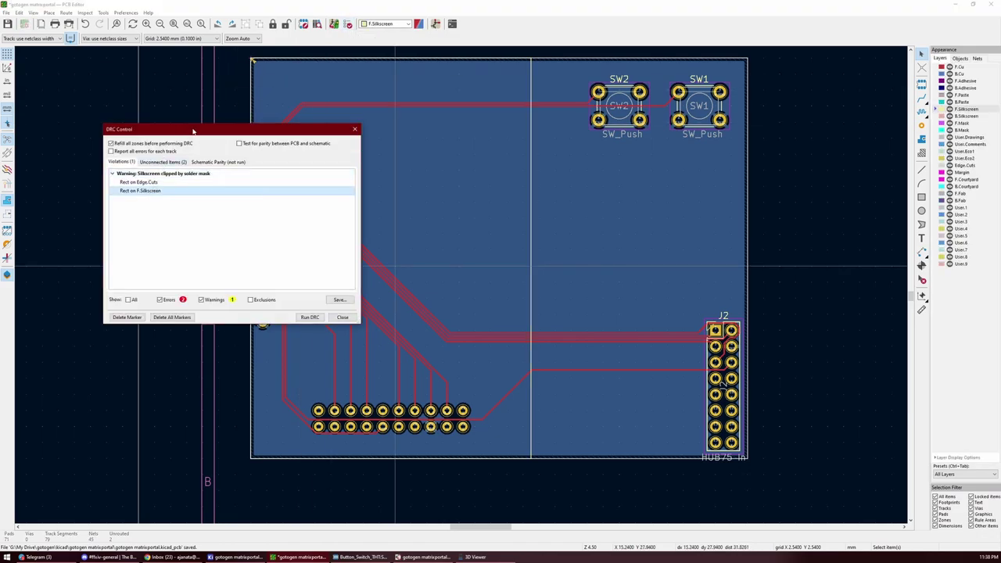
pyautogui.moveTo(193, 131); pyautogui.dragTo(389, 123)
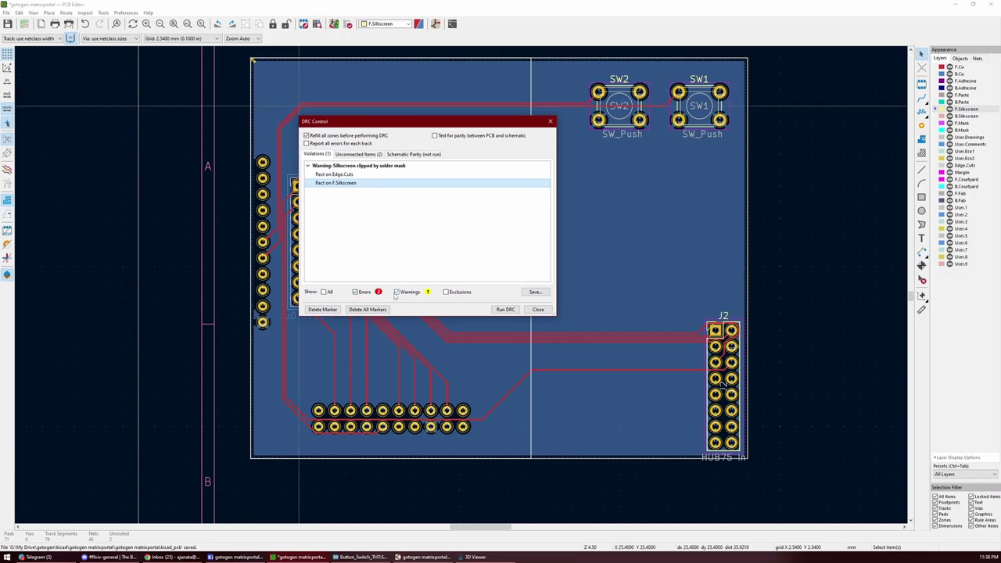
pyautogui.click(359, 154)
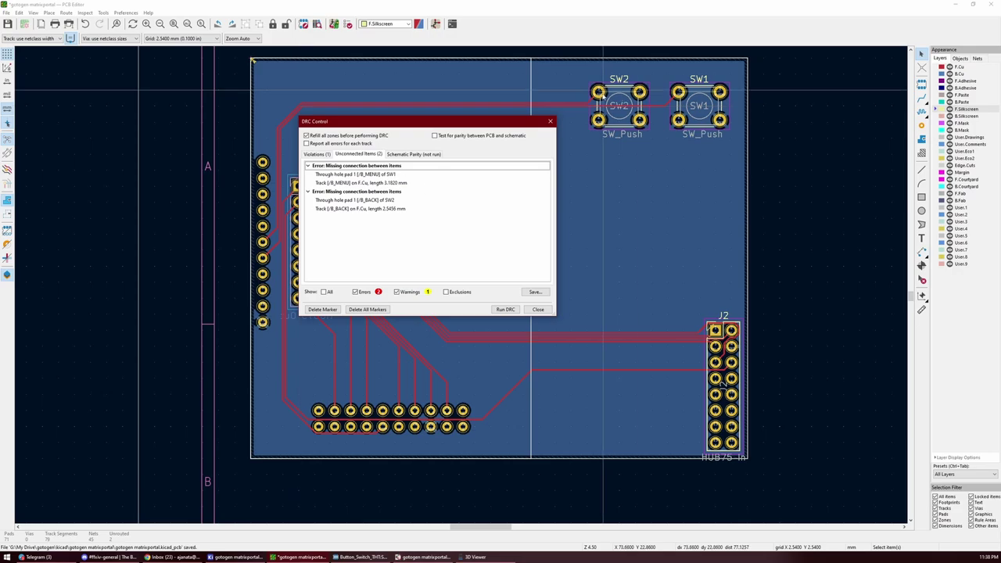
pyautogui.click(538, 310)
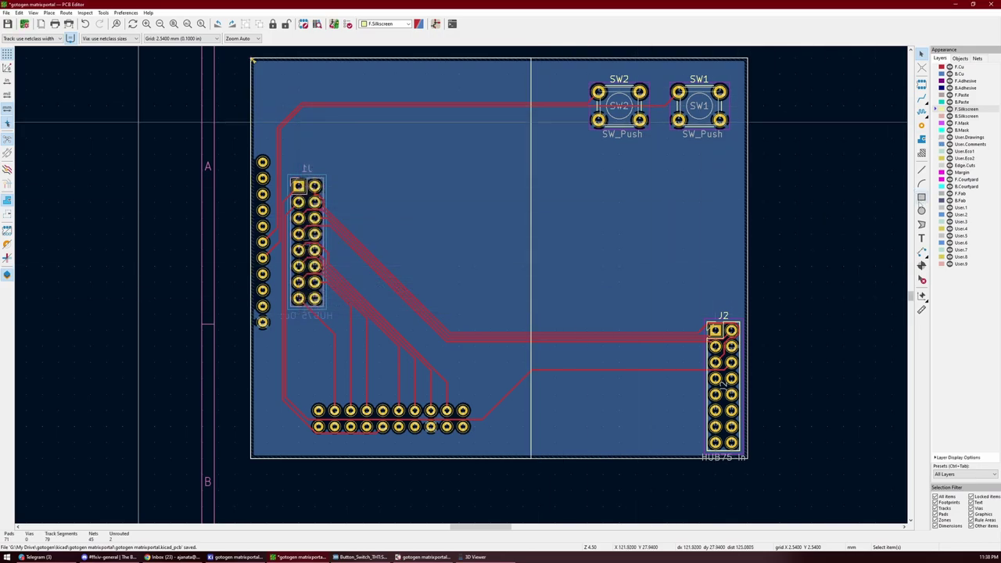
# - On F.Cu, try routing from the SW2 and SW1 pads, cancelling both tracks
pyautogui.click(922, 96)
pyautogui.press('pageup')
pyautogui.click(599, 92)
pyautogui.press('Escape')
pyautogui.click(678, 93)
pyautogui.press('Escape')
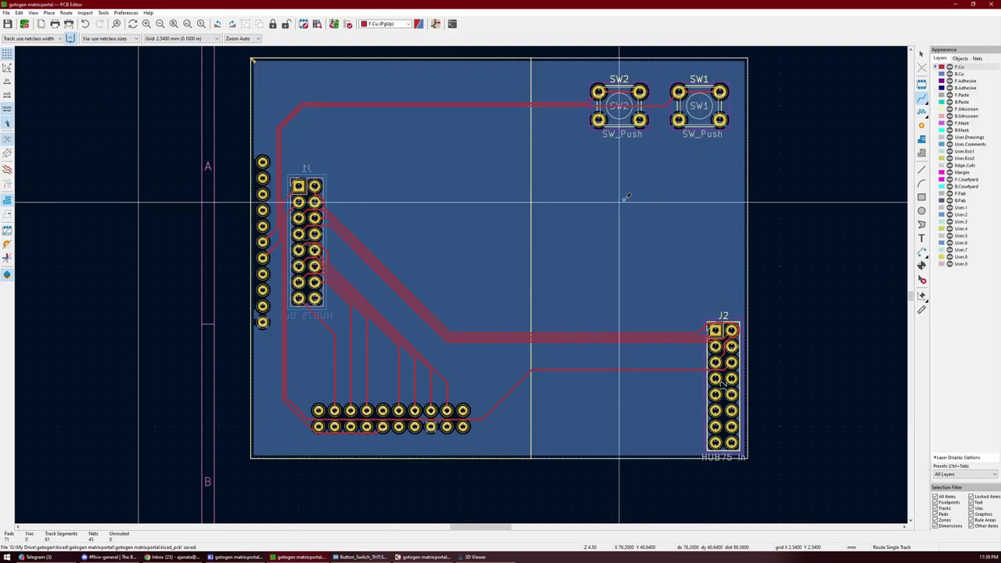
# - Rerun the DRC, now showing 0 errors and 0 unconnected items
pyautogui.click(350, 23)
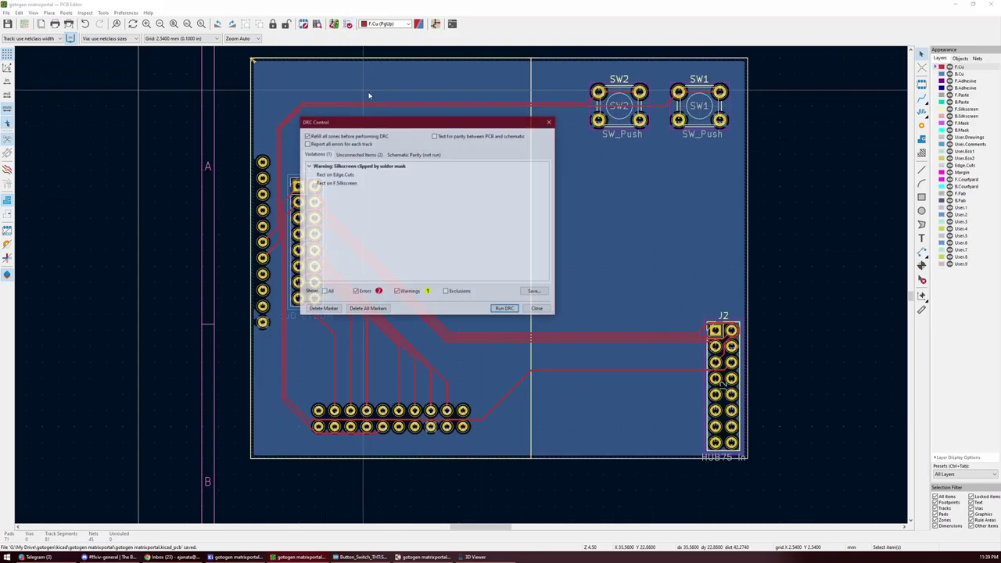
pyautogui.click(505, 309)
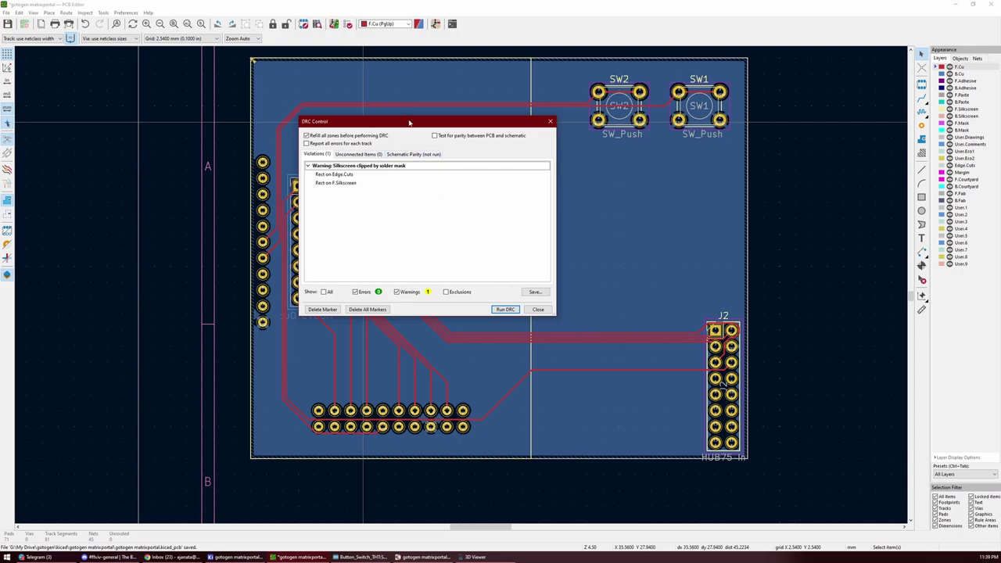
pyautogui.click(550, 121)
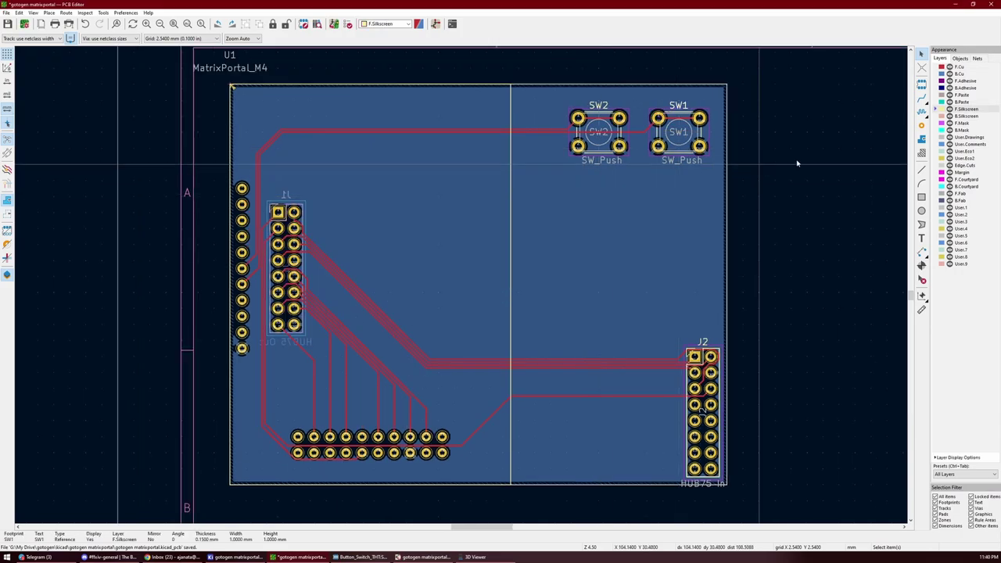
# - Label the switches 'Back' below SW2 and 'Menu' below SW1
pyautogui.click(610, 184)
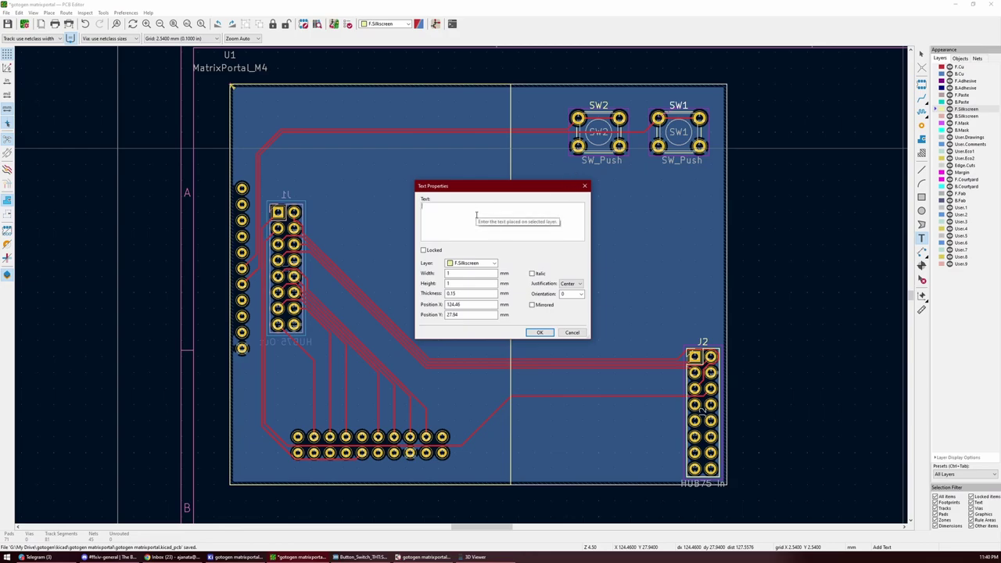
pyautogui.write('Back')
pyautogui.click(539, 332)
pyautogui.click(599, 164)
pyautogui.click(677, 170)
pyautogui.write('Menu')
pyautogui.click(540, 332)
pyautogui.click(679, 165)
pyautogui.press('Escape')
# - Add a vertical 'Output of last panel' label beside J2
pyautogui.hotkey('ctrl', 'shift', 't')
pyautogui.click(610, 117)
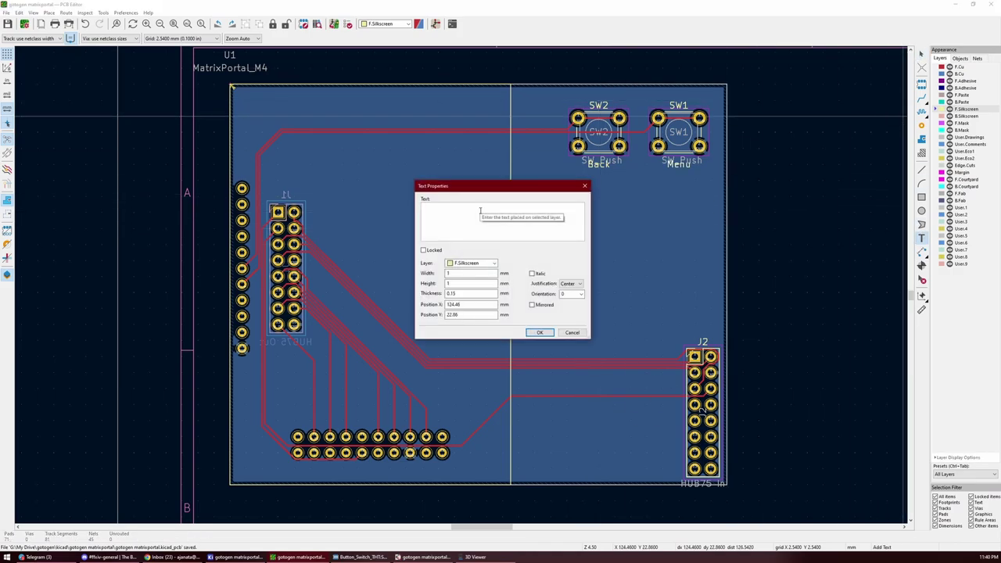
pyautogui.write('Output sd')
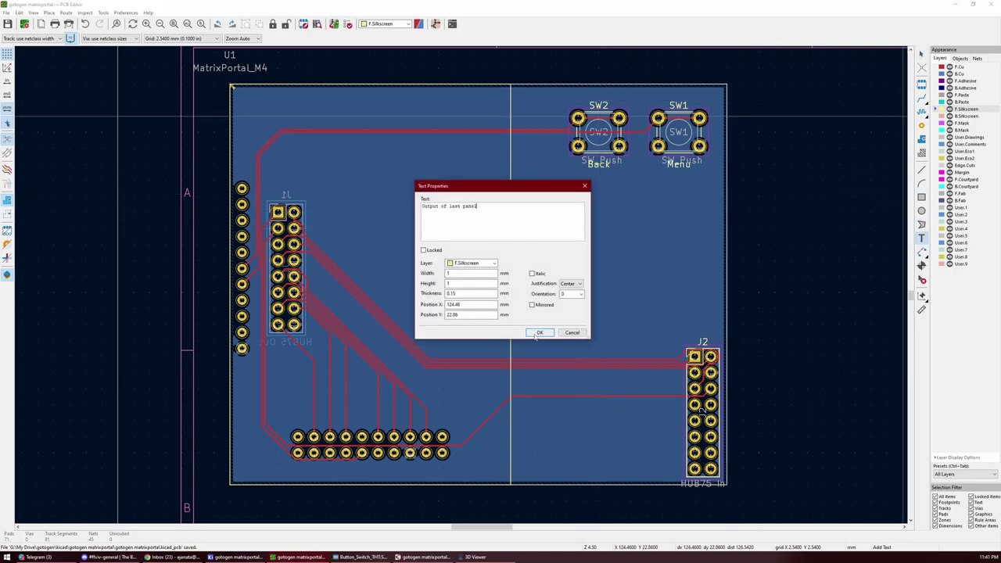
pyautogui.click(540, 332)
pyautogui.rightClick(634, 418)
pyautogui.click(671, 233)
pyautogui.click(685, 422)
# - Add the note 'Connect directly to input of first panel' near J1
pyautogui.moveTo(373, 223); pyautogui.dragTo(444, 211, button='middle')
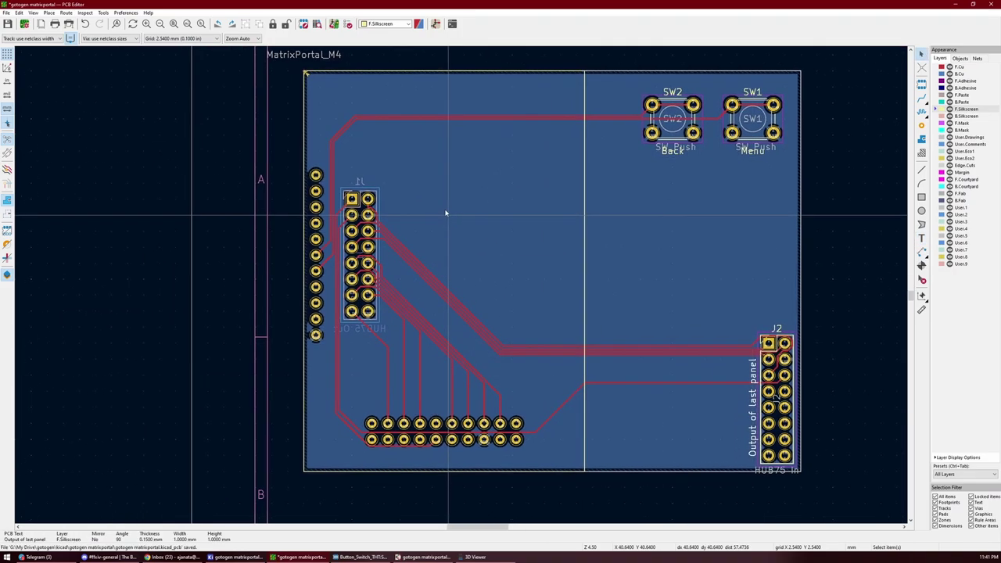
pyautogui.hotkey('ctrl', 'shift', 't')
pyautogui.click(446, 103)
pyautogui.write('G')
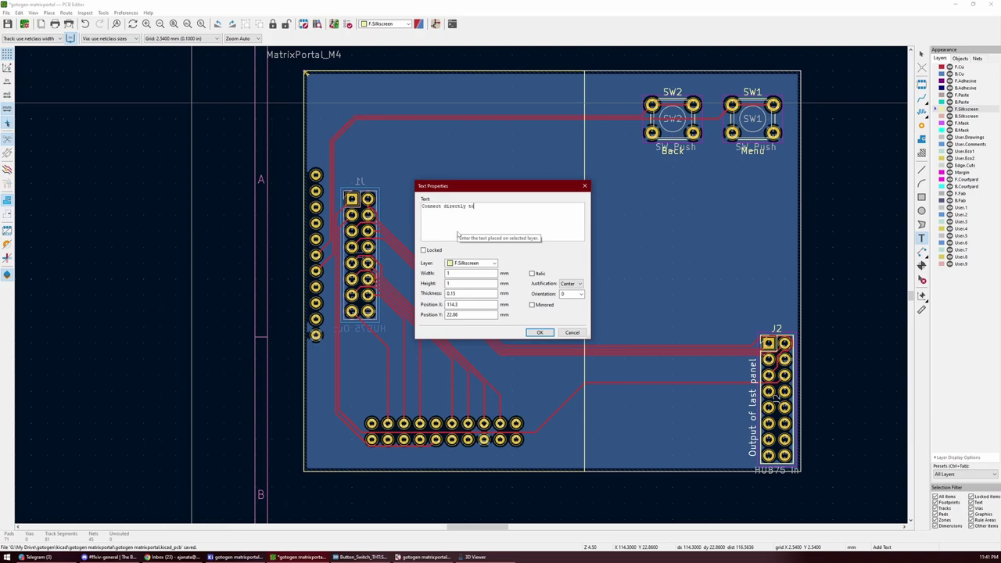
pyautogui.write('f first panel')
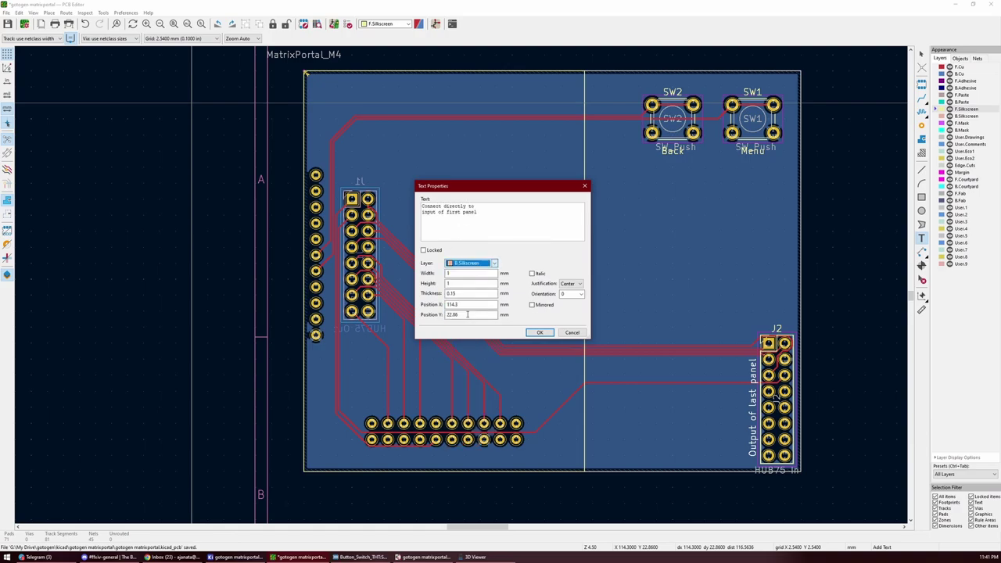
pyautogui.click(540, 333)
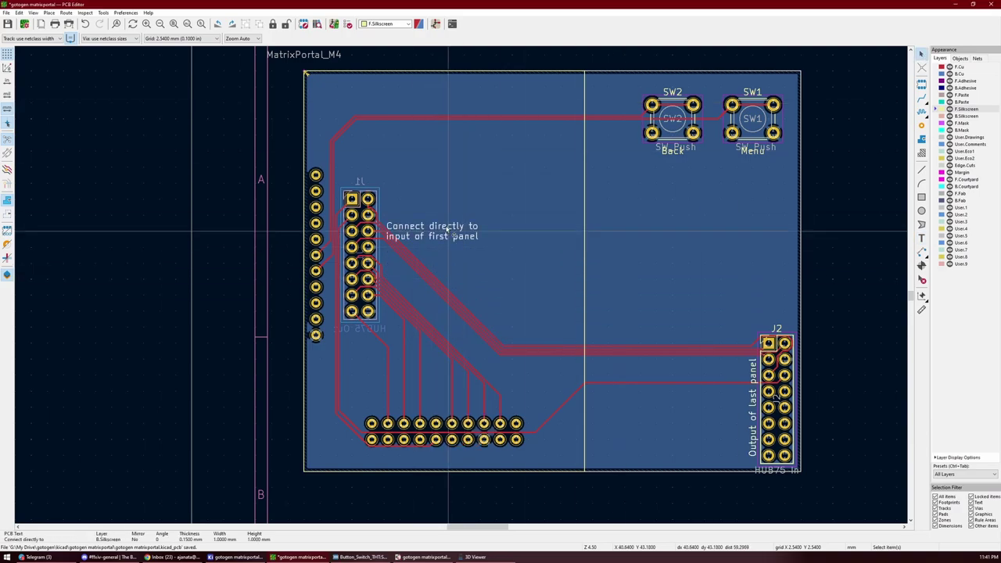
# - Mirror the J1 note, rotate it −90°, move it down beside J1, and save
pyautogui.rightClick(444, 225)
pyautogui.click(469, 313)
pyautogui.rightClick(444, 225)
pyautogui.click(470, 293)
pyautogui.moveTo(435, 225); pyautogui.dragTo(399, 263)
pyautogui.click(396, 264)
pyautogui.hotkey('ctrl', 's')
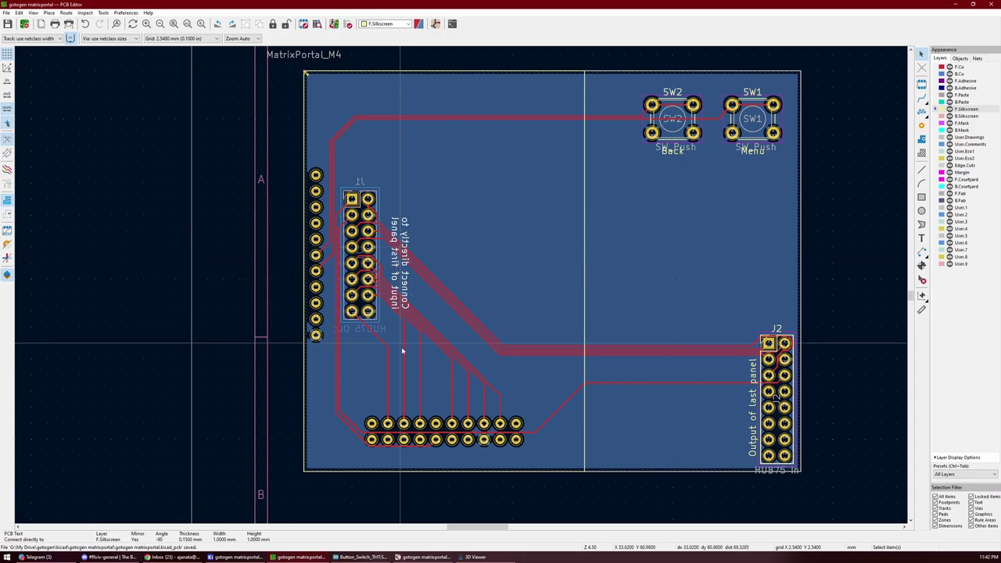
# - Inspect the board's underside in the 3D viewer
pyautogui.hotkey('alt', '2')
pyautogui.hotkey('alt', '3')
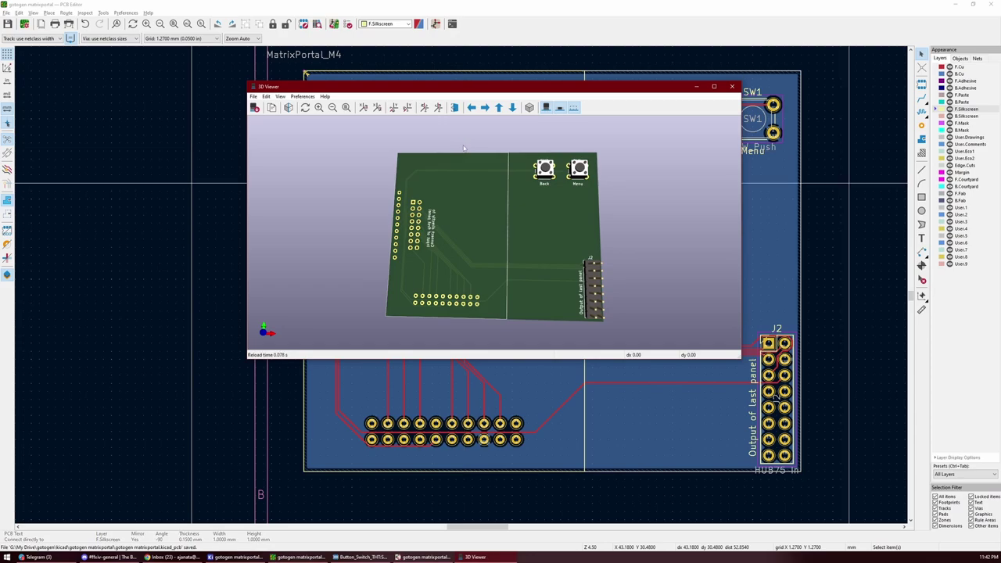
pyautogui.scroll(3, 419, 245)
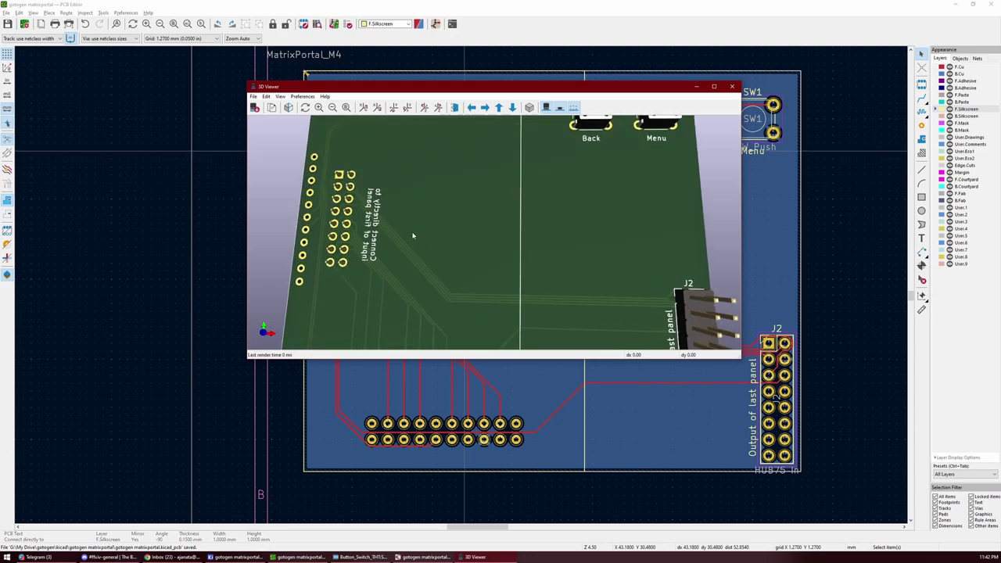
pyautogui.moveTo(413, 233); pyautogui.dragTo(470, 188)
pyautogui.moveTo(731, 88); pyautogui.dragTo(740, 104)
pyautogui.click(741, 103)
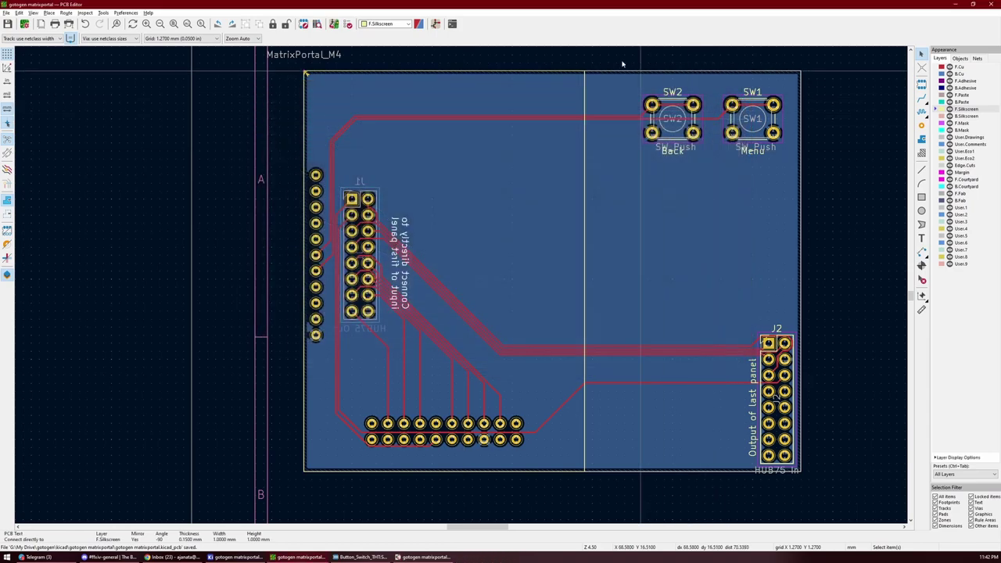
# - Move the J1 connection note to B.Silkscreen and check the underside in 3D
pyautogui.rightClick(401, 256)
pyautogui.click(429, 321)
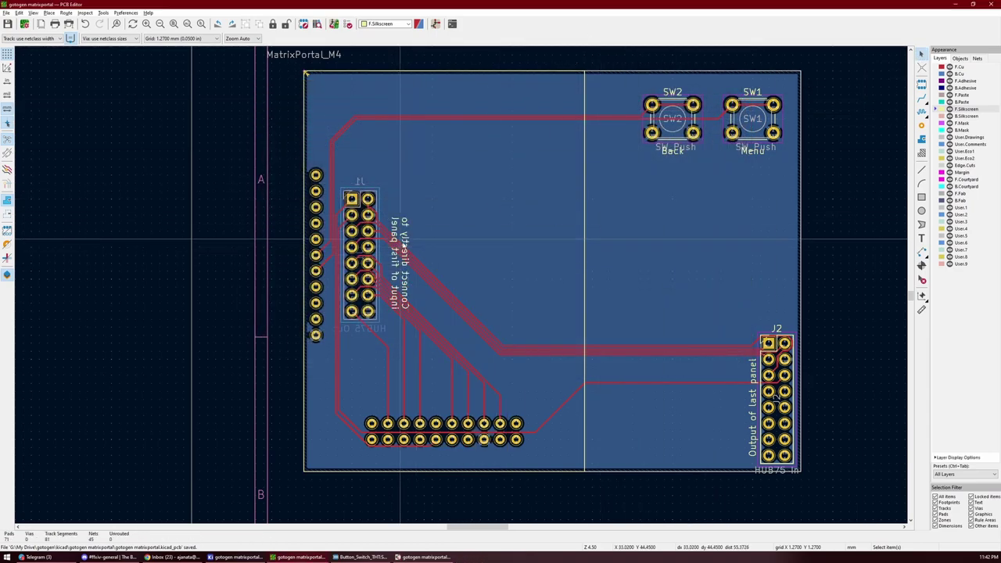
pyautogui.click(471, 263)
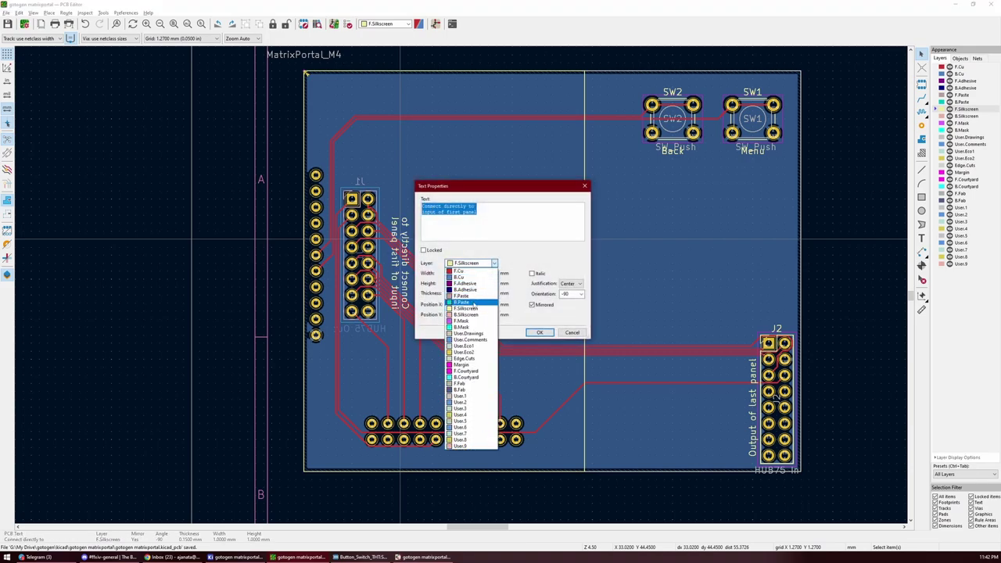
pyautogui.click(469, 317)
pyautogui.click(540, 334)
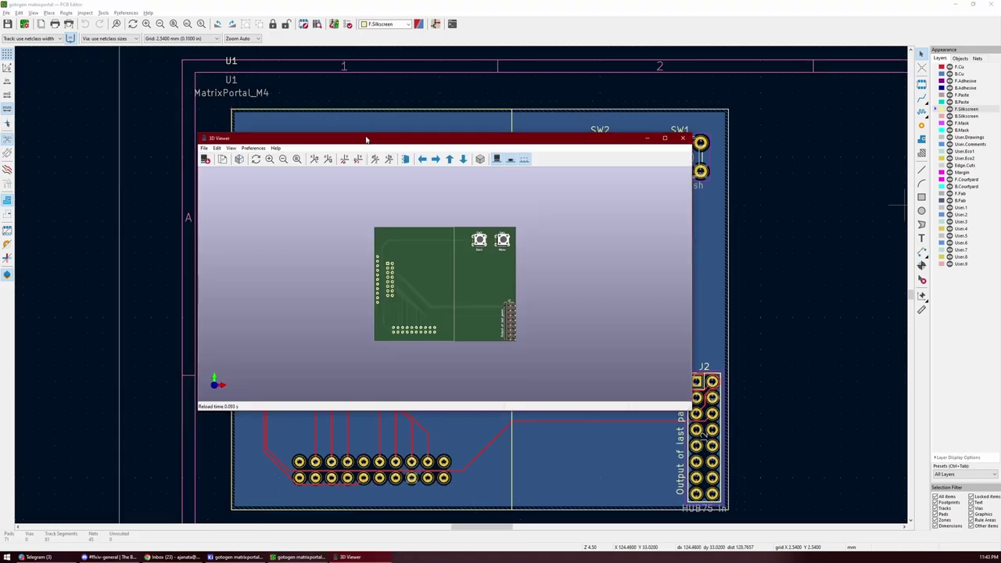
pyautogui.scroll(5, 480, 274)
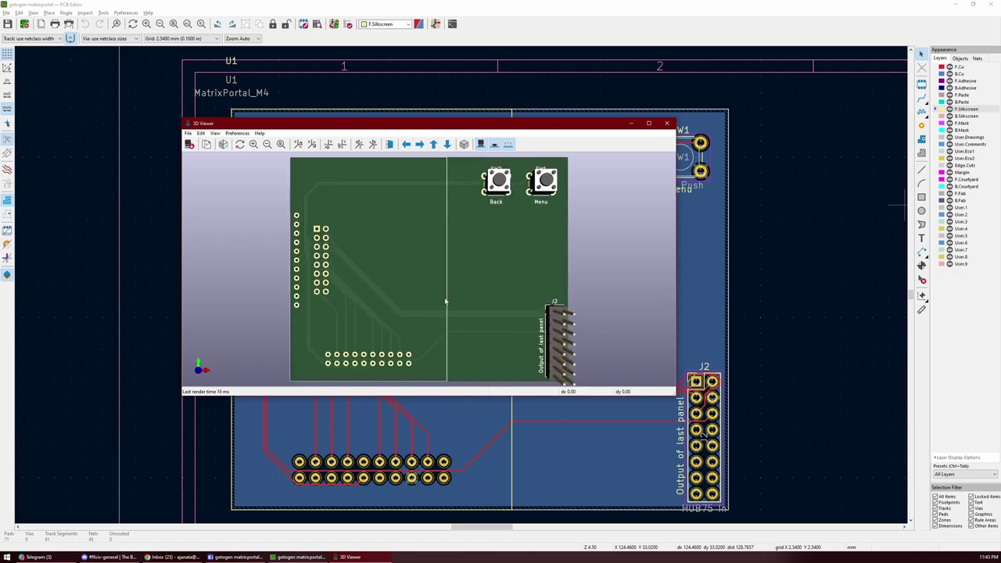
pyautogui.moveTo(445, 301); pyautogui.dragTo(578, 328)
# - Add the 'MatrixPortal on this side' label by the bottom header
pyautogui.click(463, 223)
pyautogui.hotkey('ctrl', 'shift', 't')
pyautogui.click(463, 223)
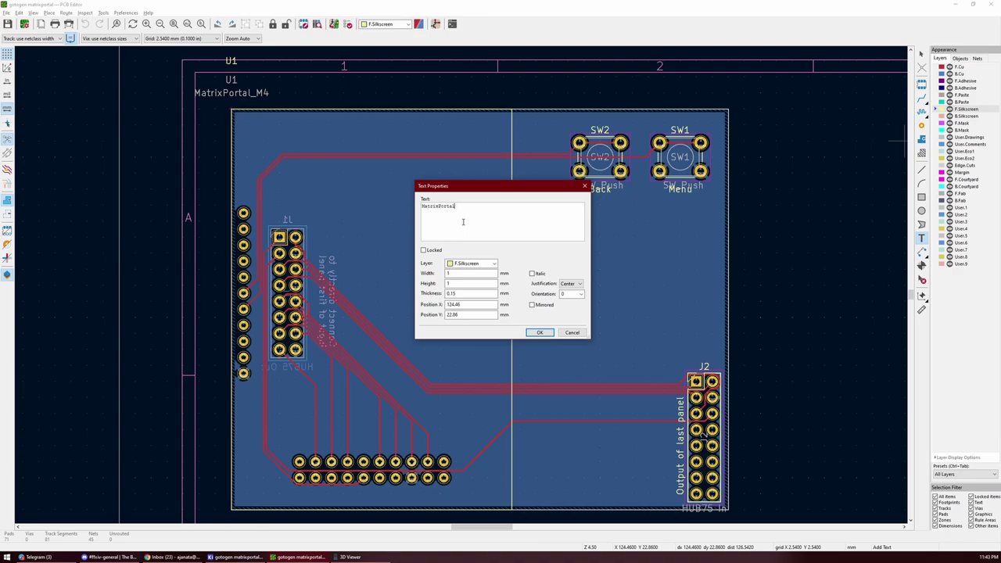
pyautogui.write('ide')
pyautogui.press('Return')
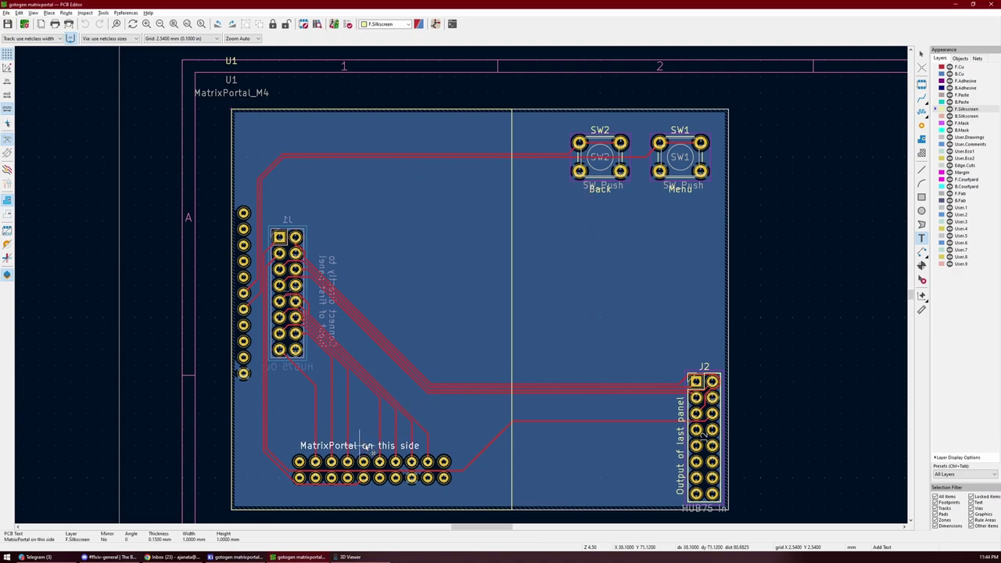
# - Place a 2 mm 'Gotogen MatrixPortal PROTOTYPE' title at the board's upper right and save
pyautogui.click(896, 92)
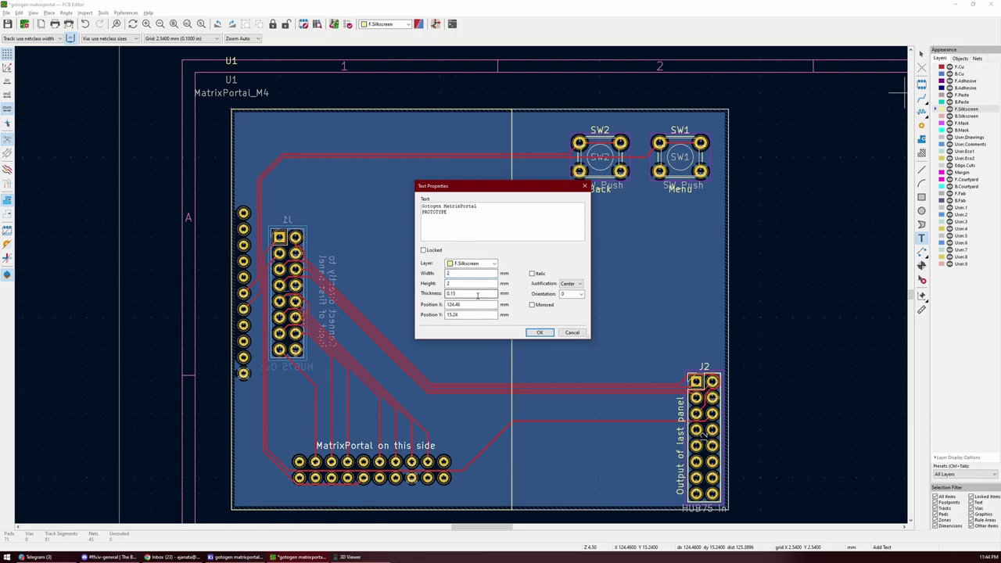
pyautogui.click(539, 332)
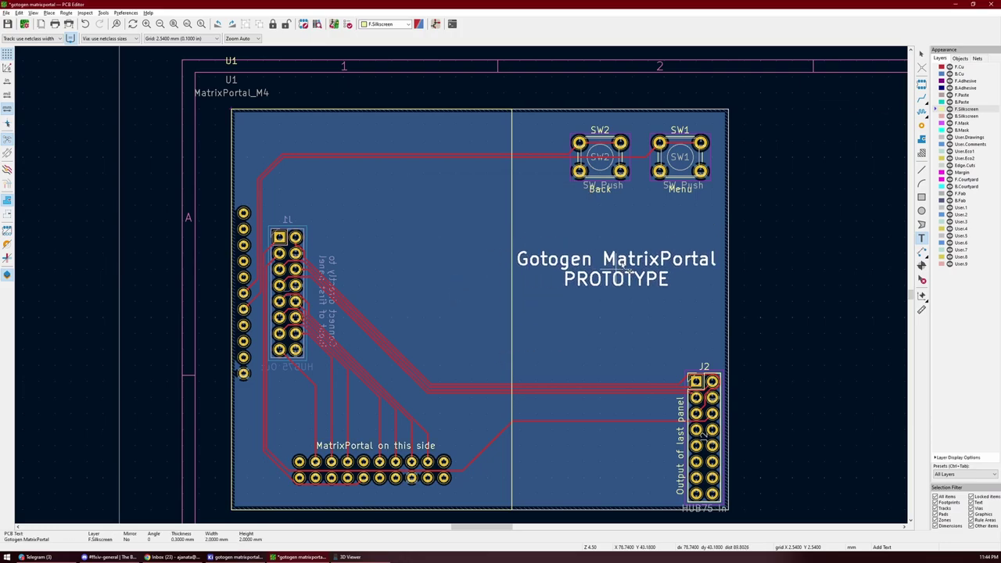
pyautogui.click(610, 215)
pyautogui.hotkey('ctrl', 's')
# - Check the new silkscreen labels by rotating the board in the 3D viewer
pyautogui.hotkey('alt', '3')
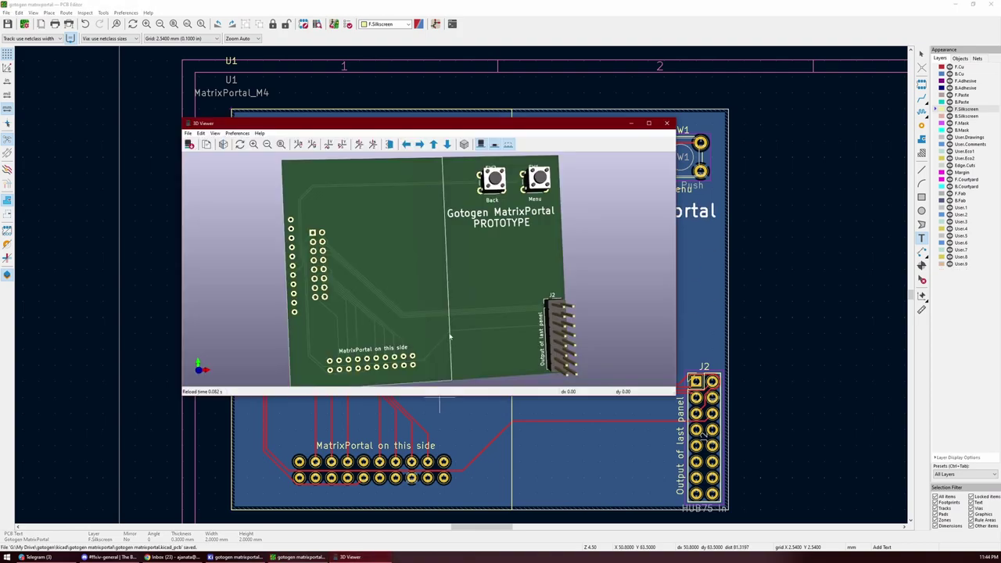
pyautogui.moveTo(438, 336); pyautogui.dragTo(313, 316)
pyautogui.click(653, 83)
pyautogui.click(349, 557)
pyautogui.click(229, 93)
pyautogui.click(356, 104)
pyautogui.click(356, 104)
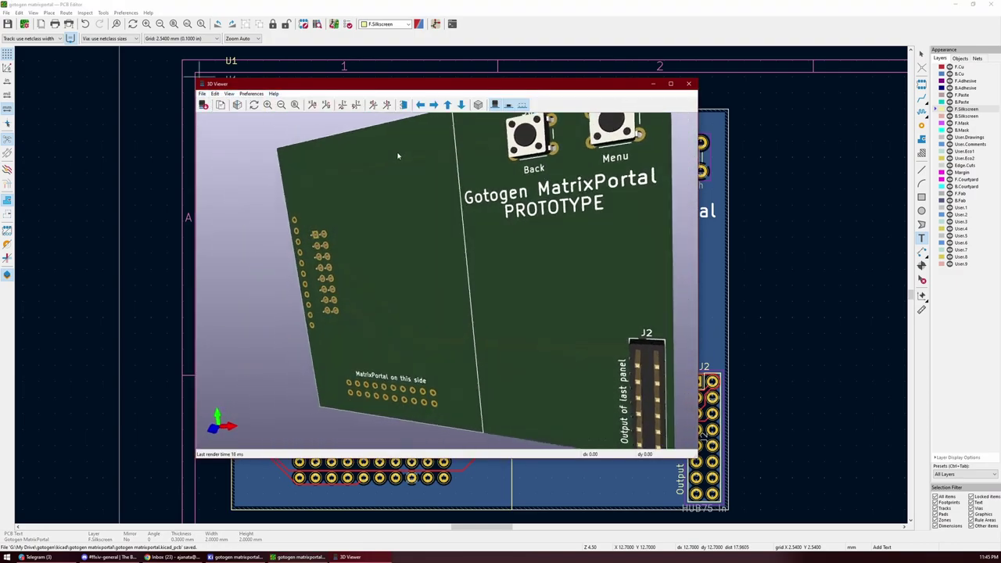
pyautogui.moveTo(500, 297); pyautogui.dragTo(478, 259)
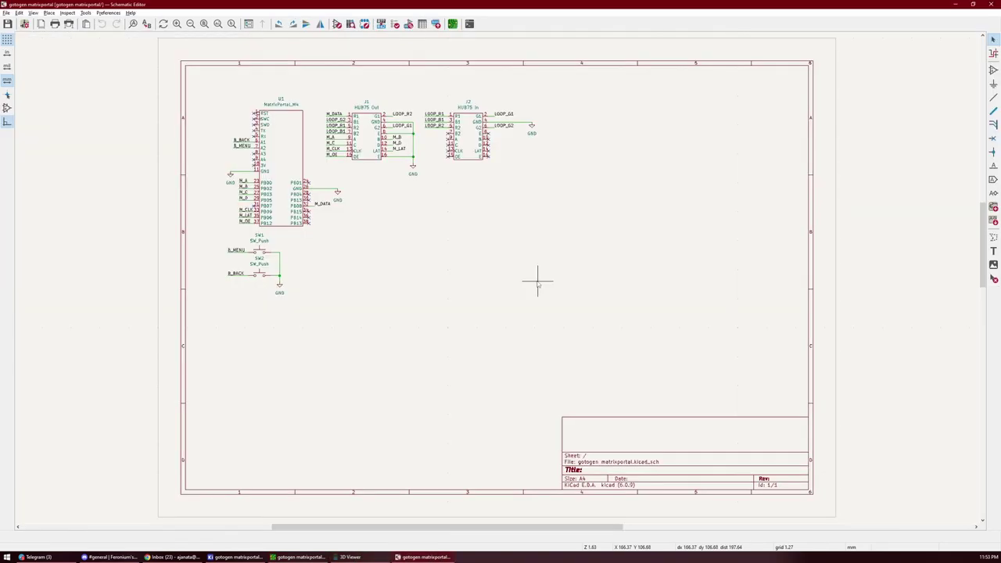